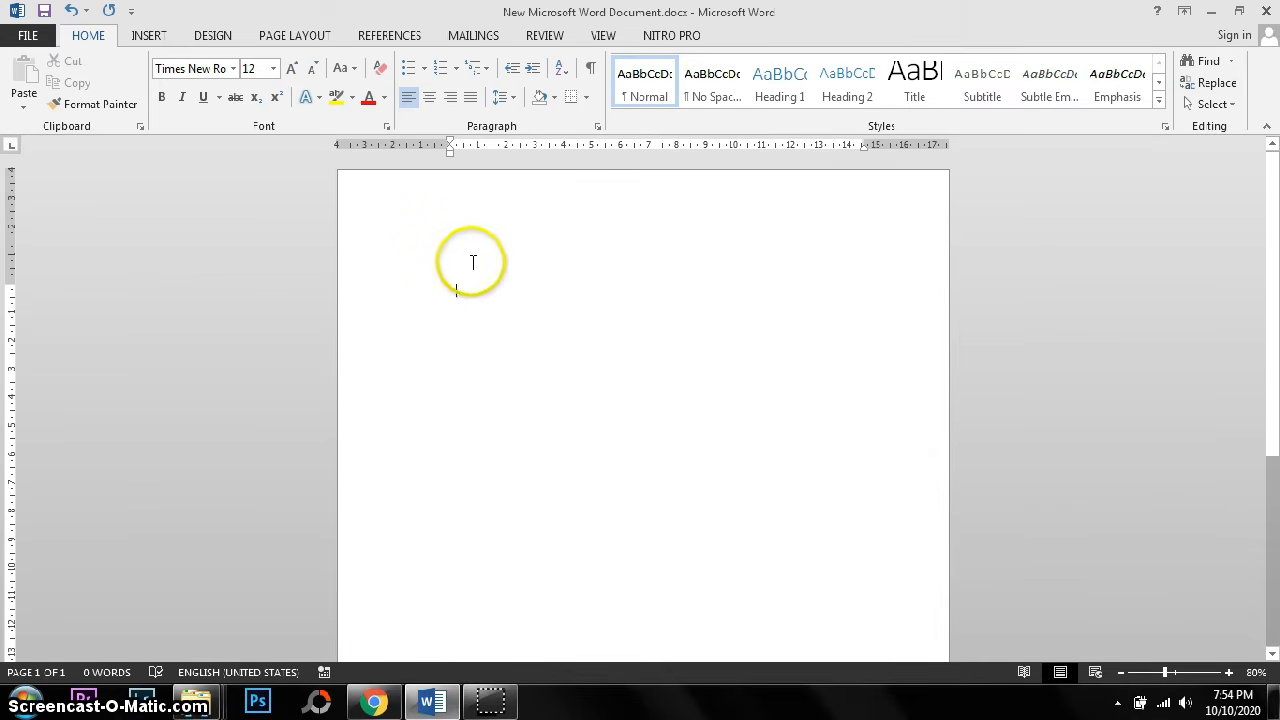
- Set custom page margins of 4 cm at the top and left and 3 cm at the bottom and right for the whole document
click(291, 40)
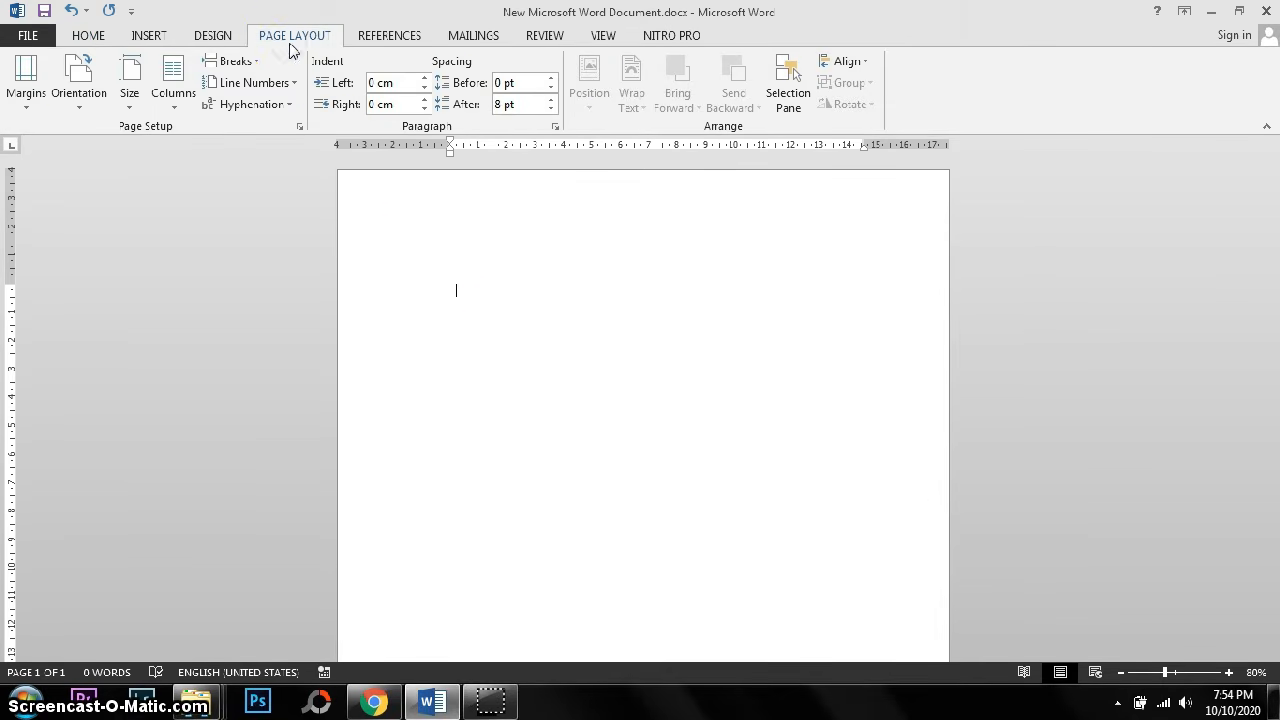
click(24, 108)
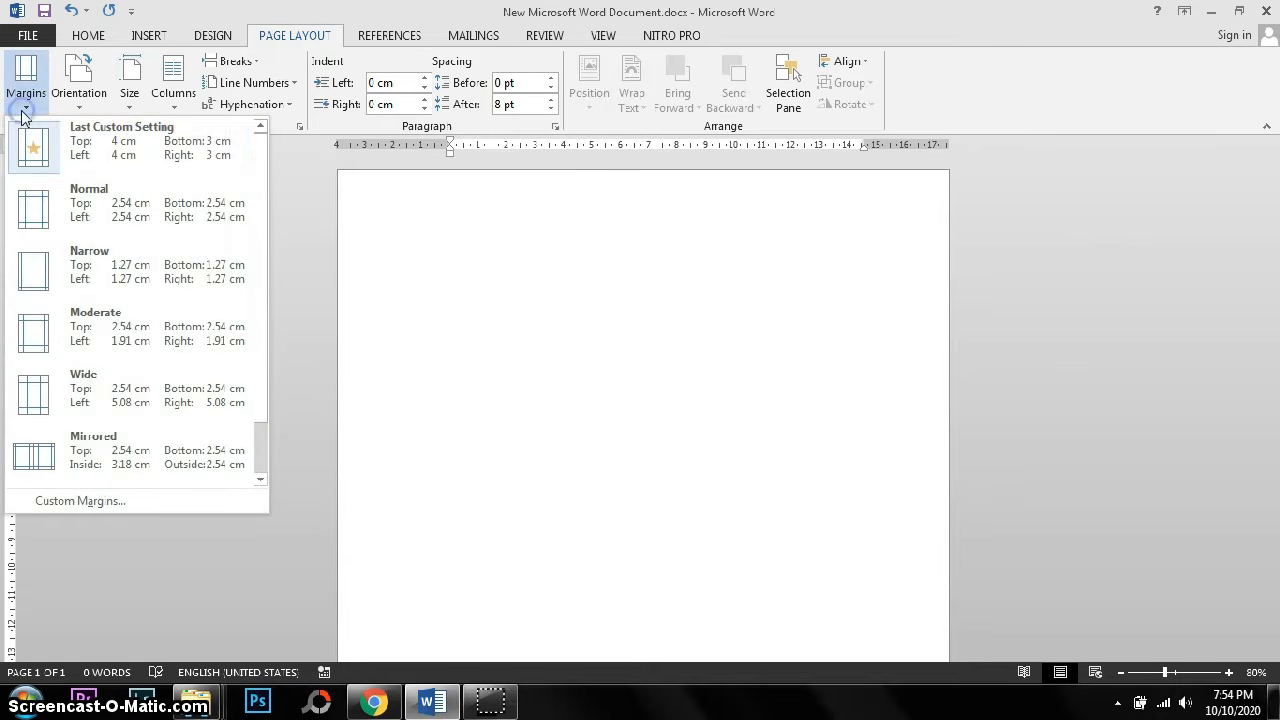
click(87, 505)
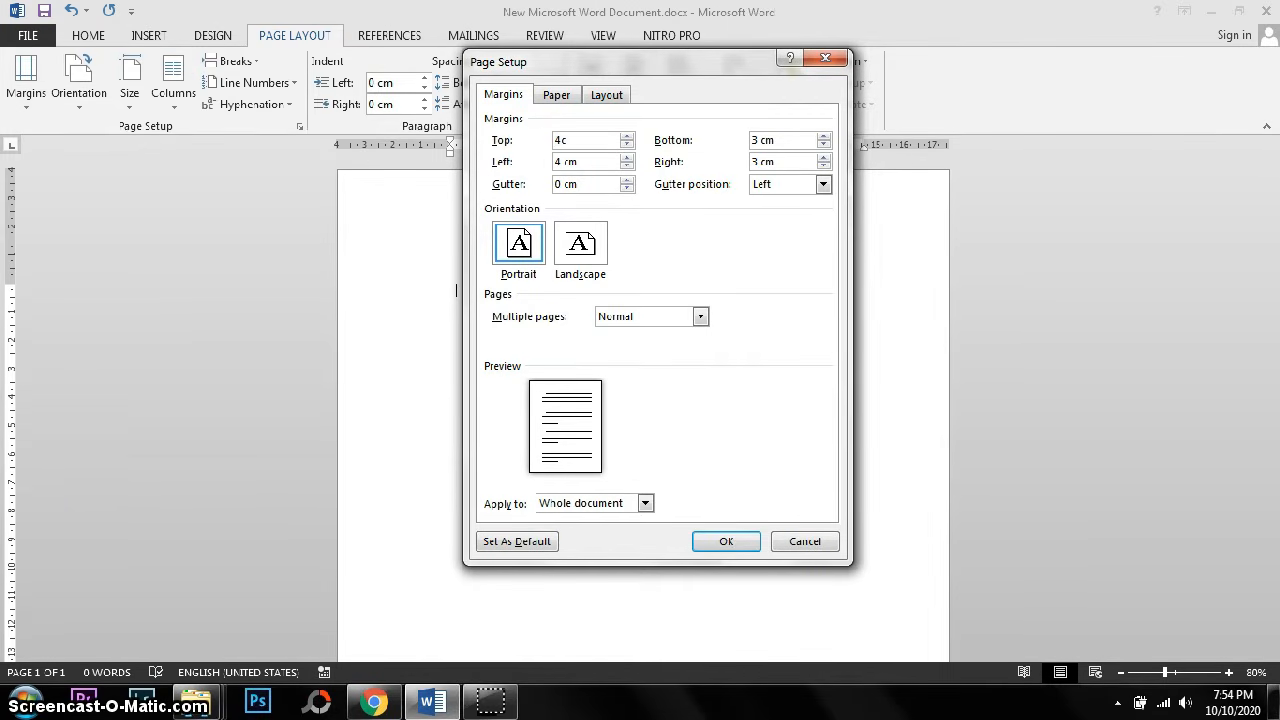
drag(605, 161, 466, 175)
drag(785, 140, 707, 147)
text(3)
drag(796, 162, 714, 171)
text(3cm)
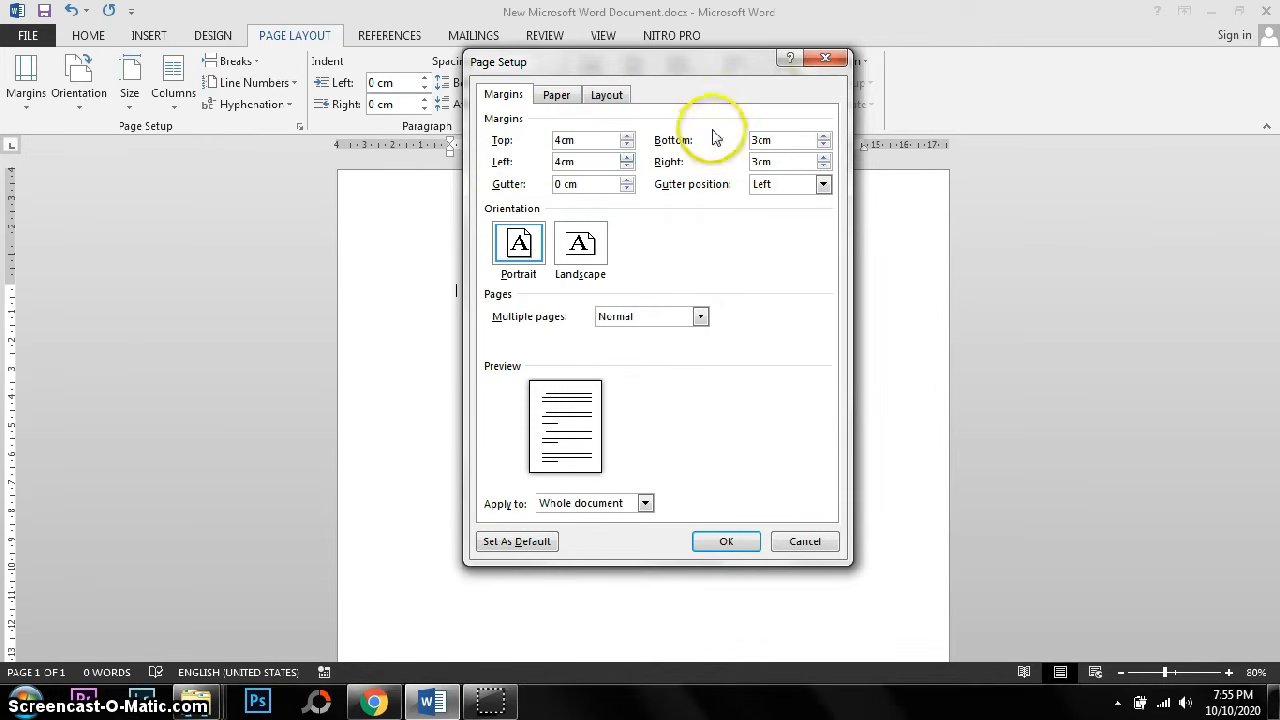
click(792, 141)
drag(792, 141, 727, 149)
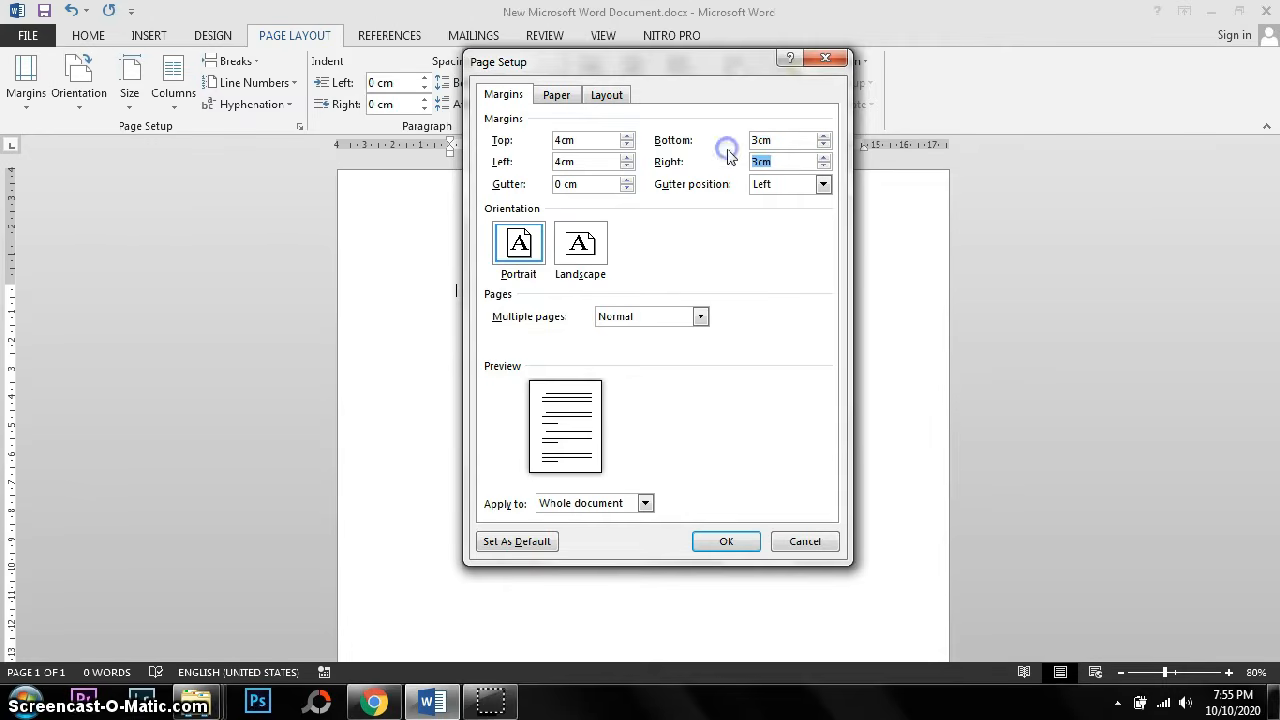
click(728, 542)
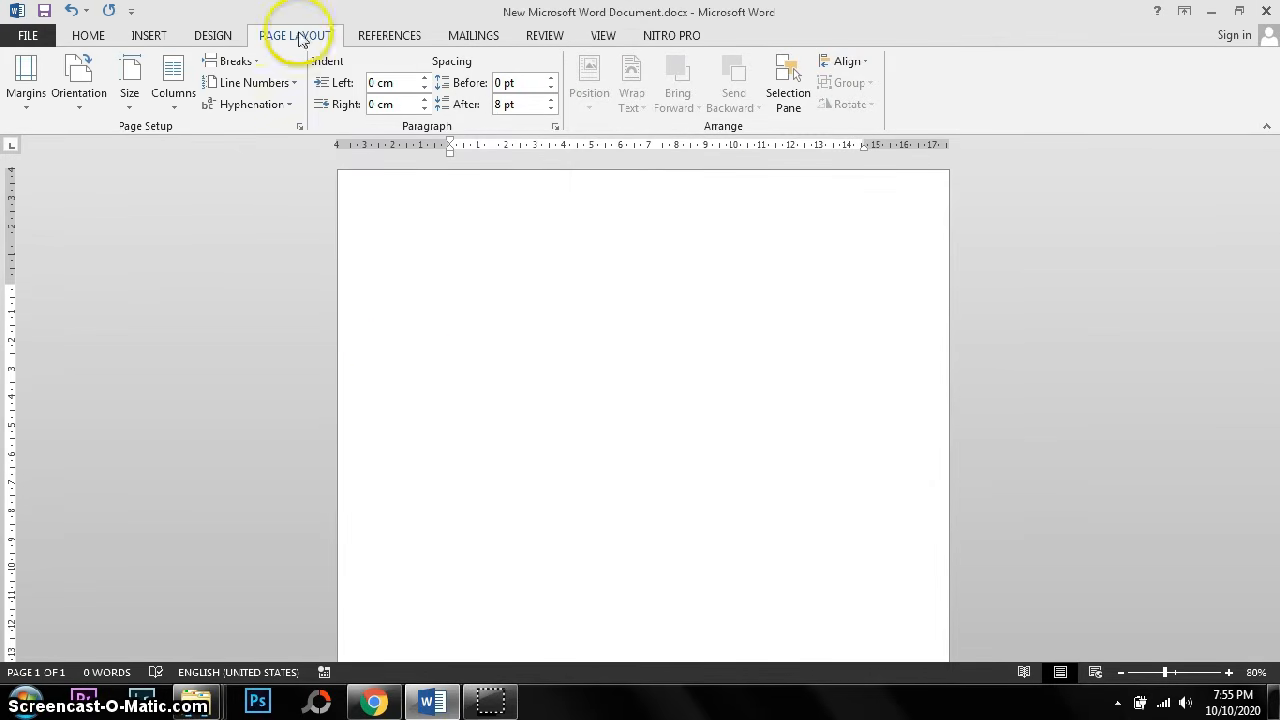
- Set the paper size to A4 (21 cm x 29.7 cm)
click(129, 88)
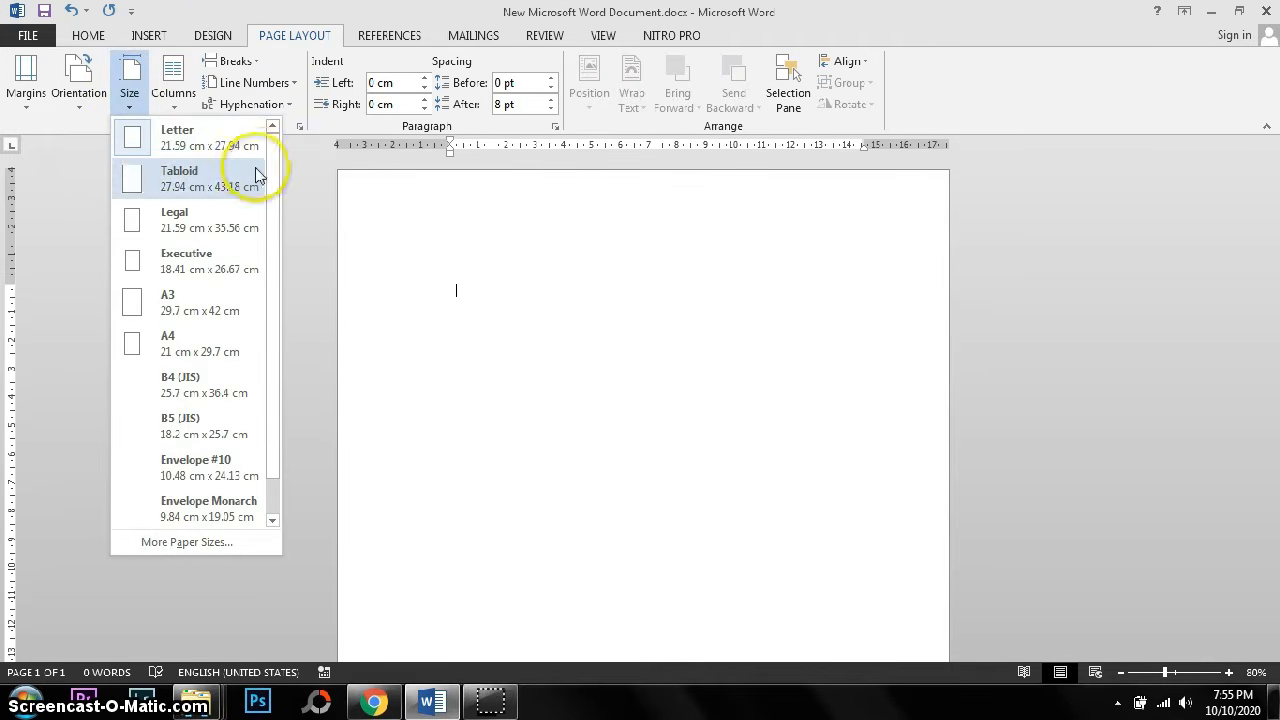
mouse_move(271, 155)
mouse_down()
mouse_move(277, 197)
mouse_move(276, 150)
mouse_up()
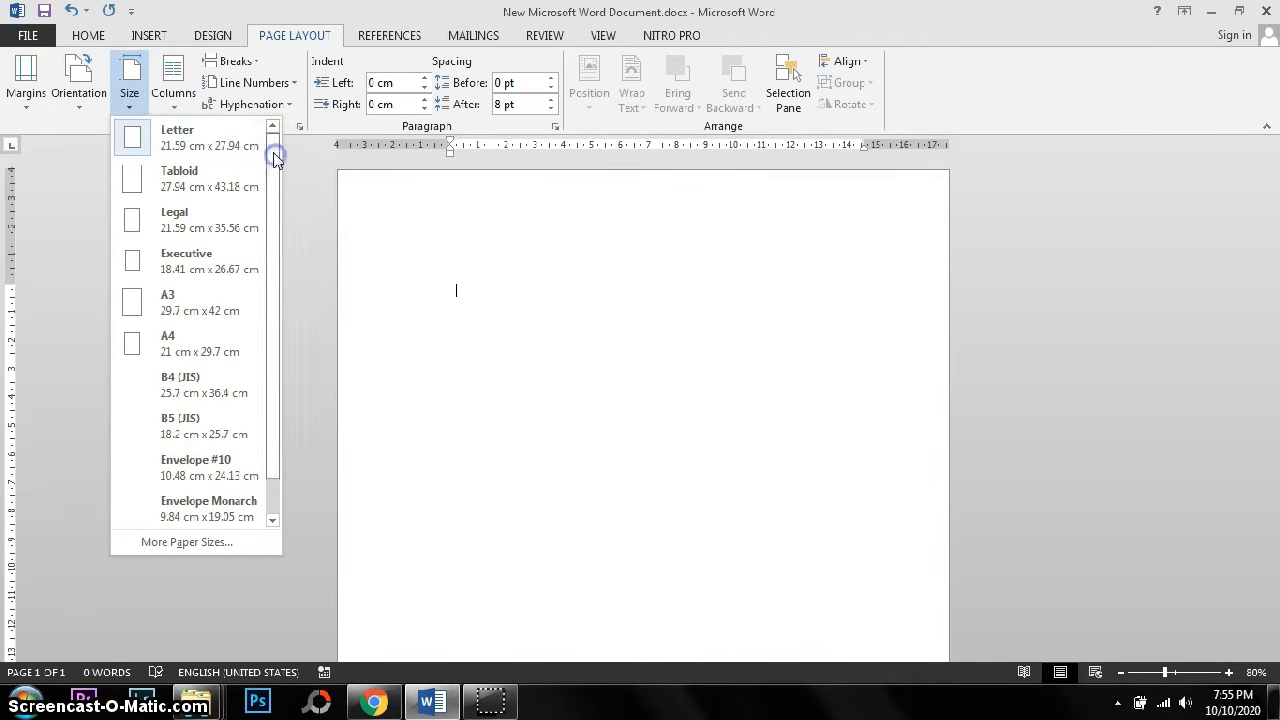
click(136, 345)
click(130, 100)
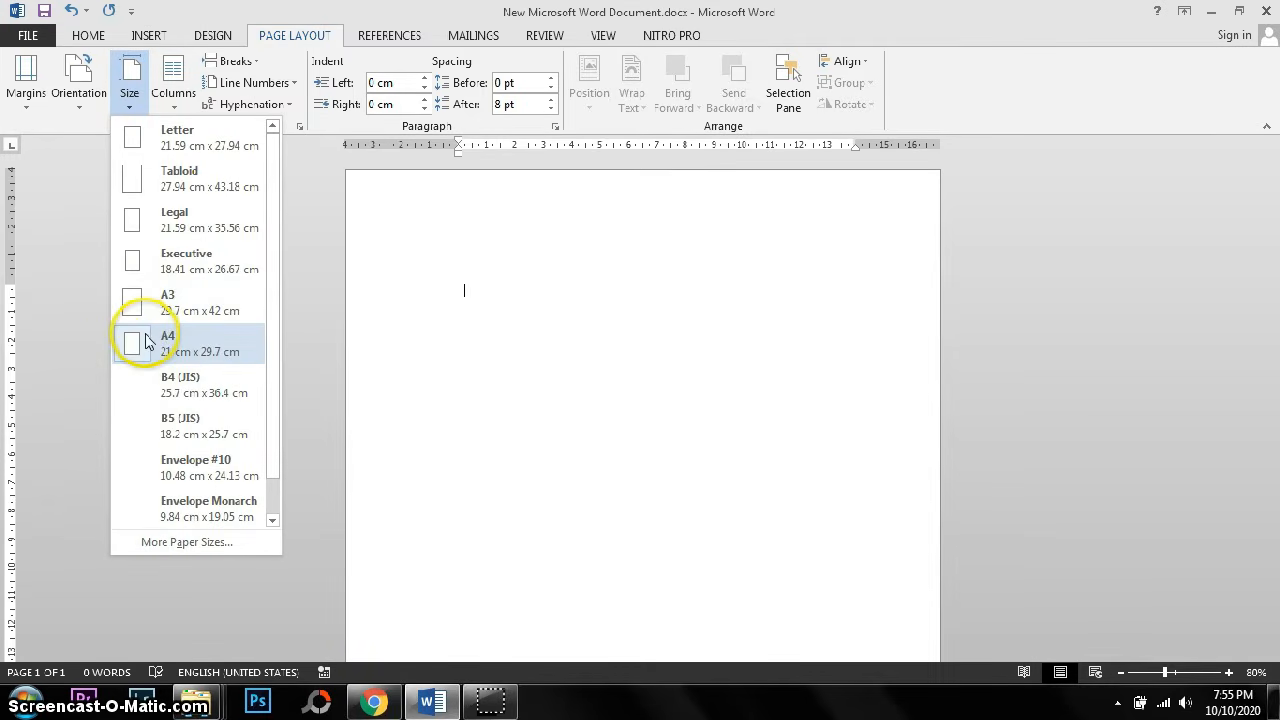
click(124, 74)
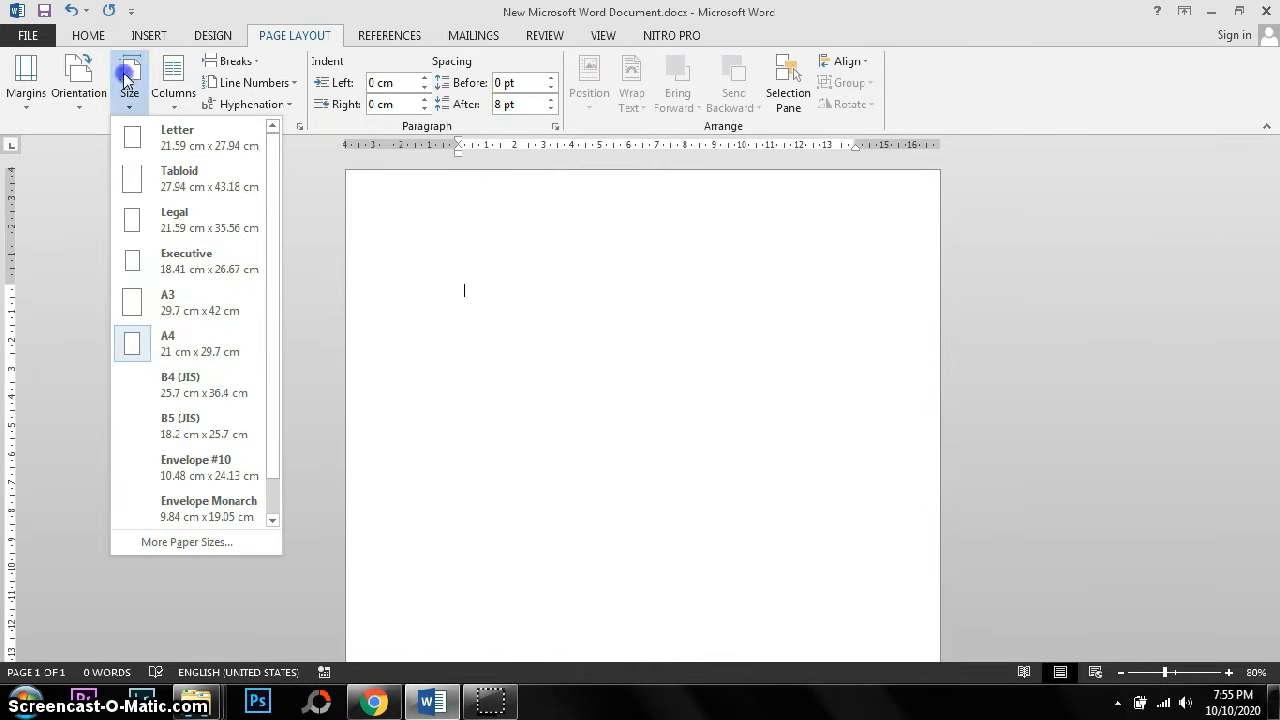
- Check the last custom margin setting and write the inch conversions "4cm = 1,57" and "3 cm=1,18" on two lines of the page
click(28, 90)
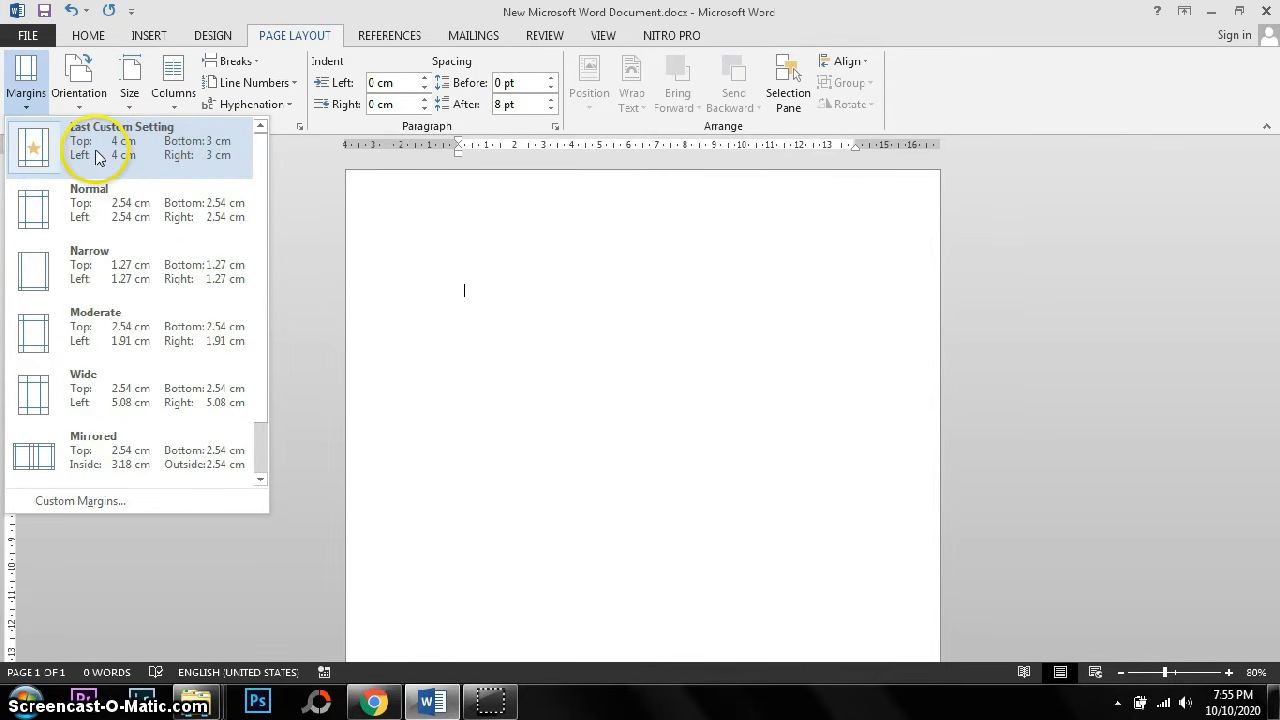
click(155, 153)
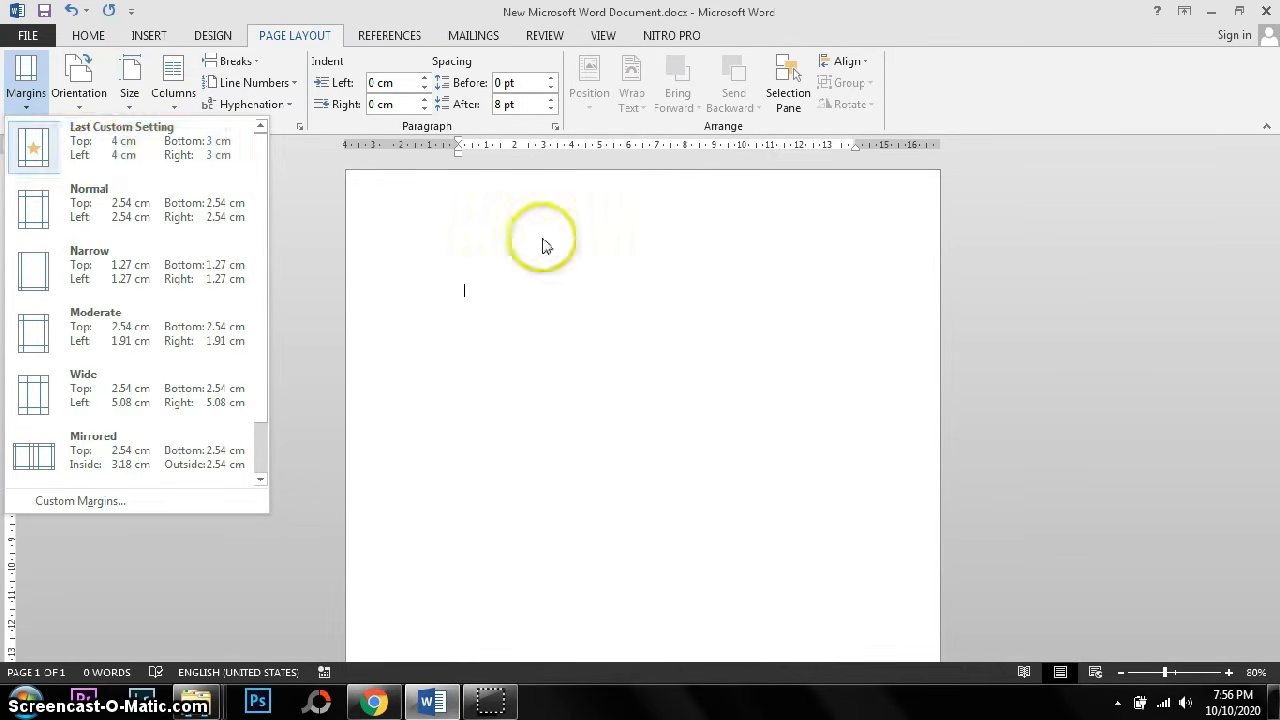
click(501, 293)
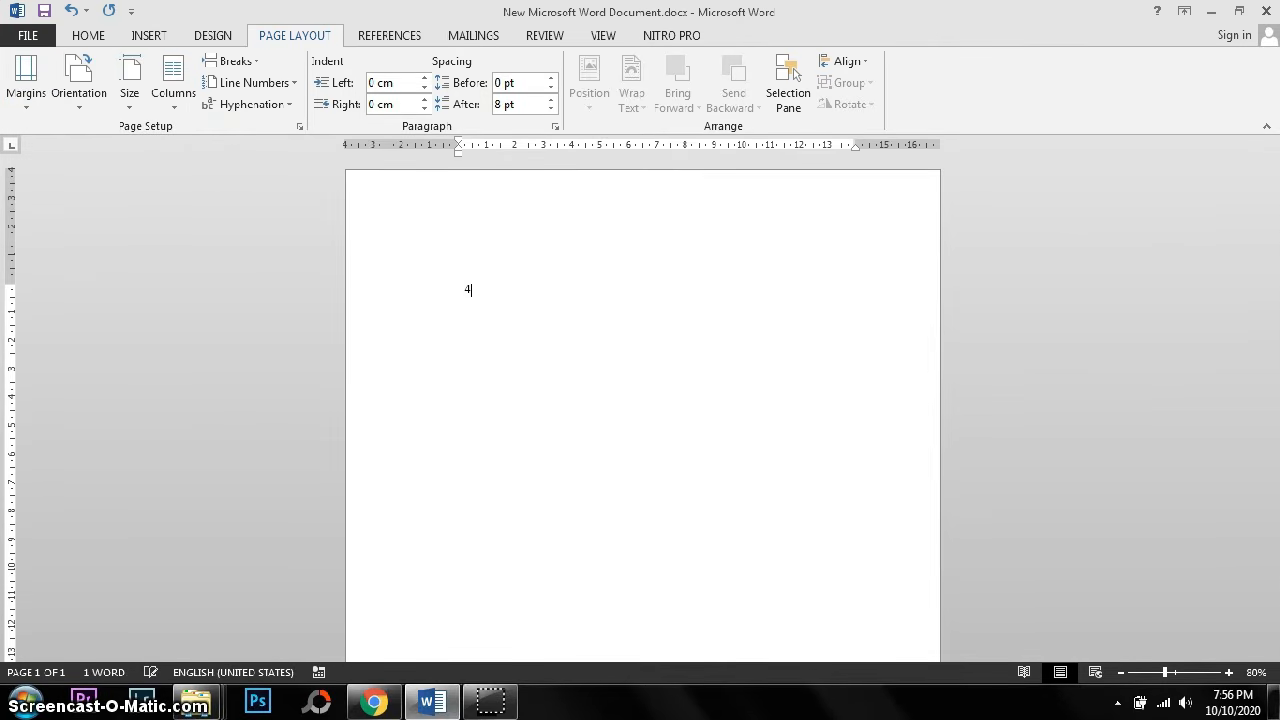
text(4cm = 1,57)
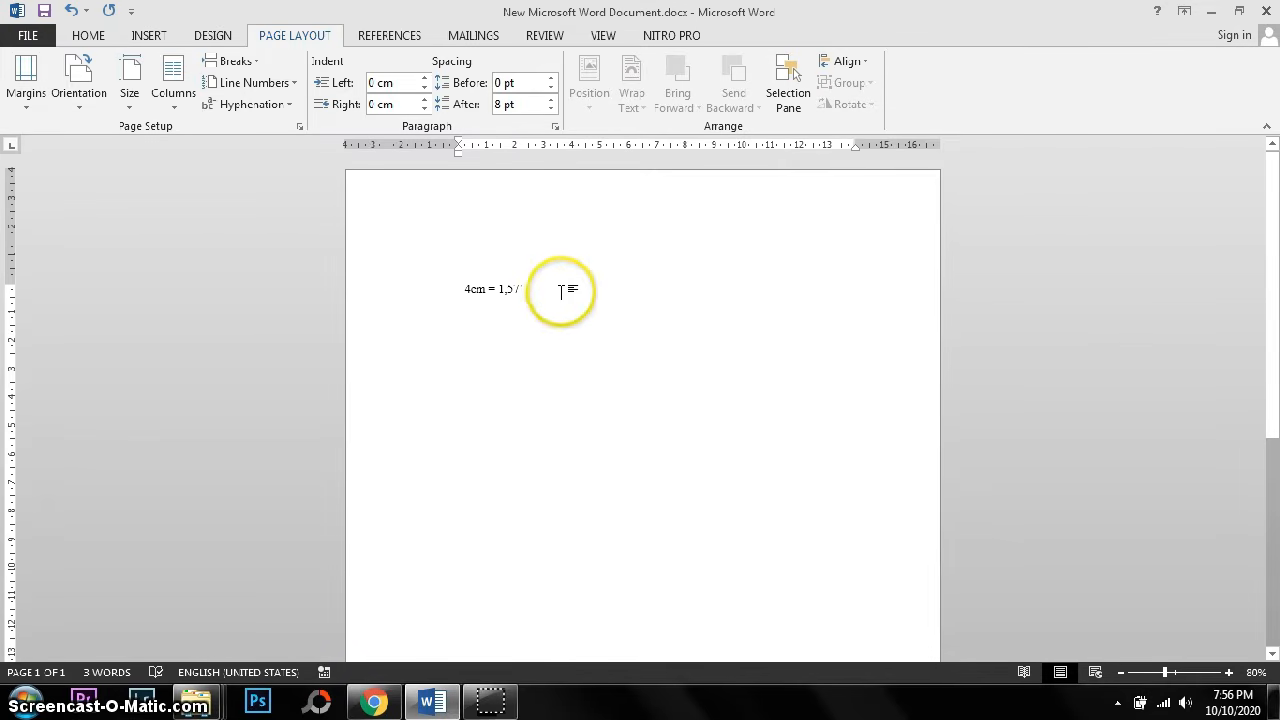
key(Return)
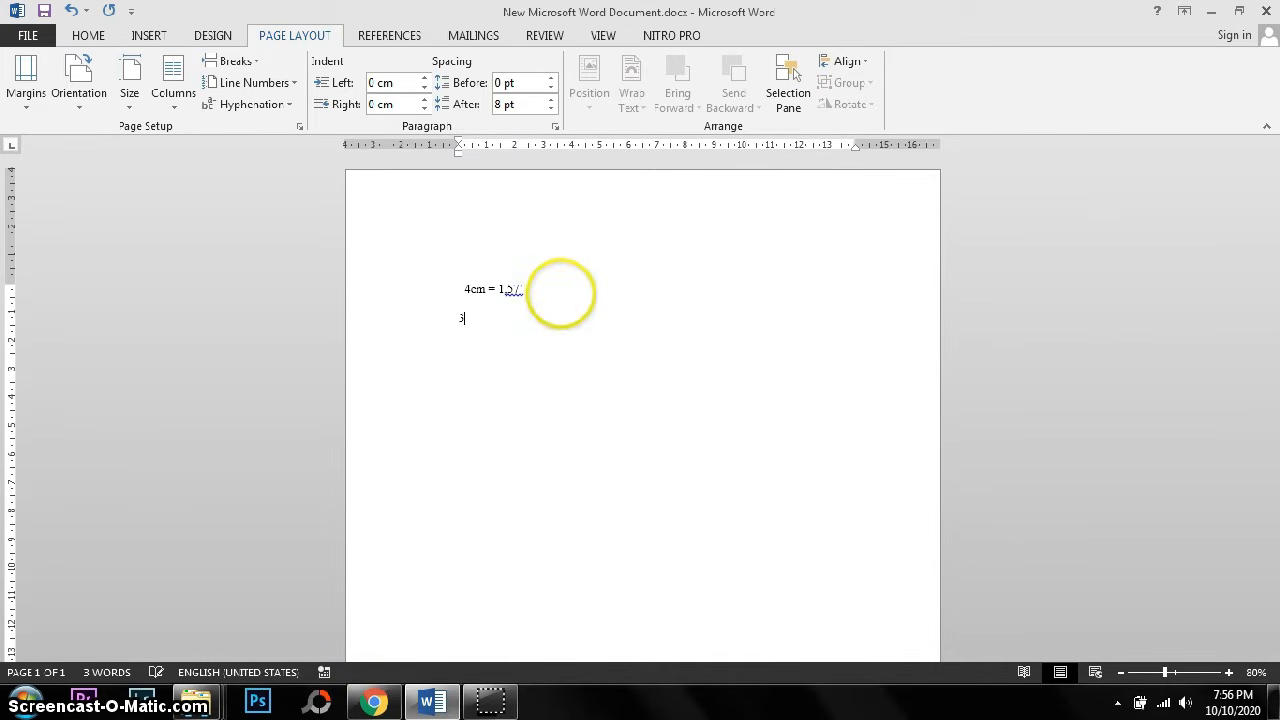
text(3 cm)
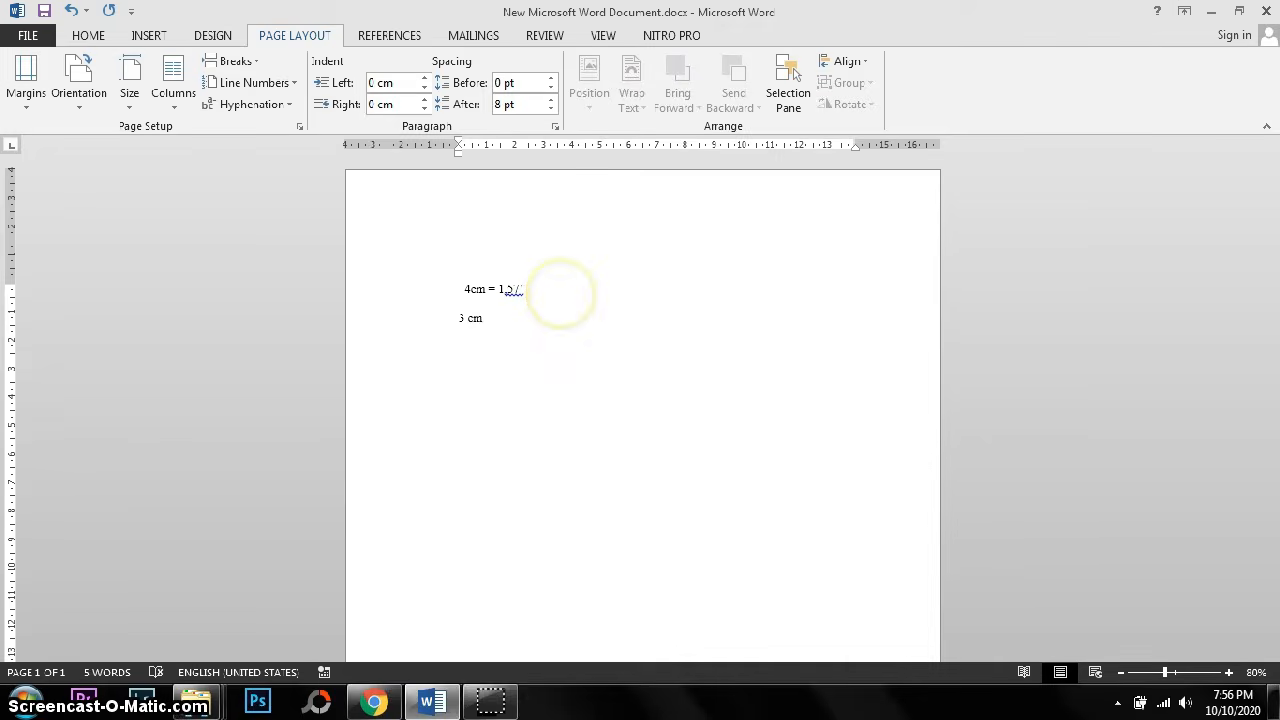
text(=1.)
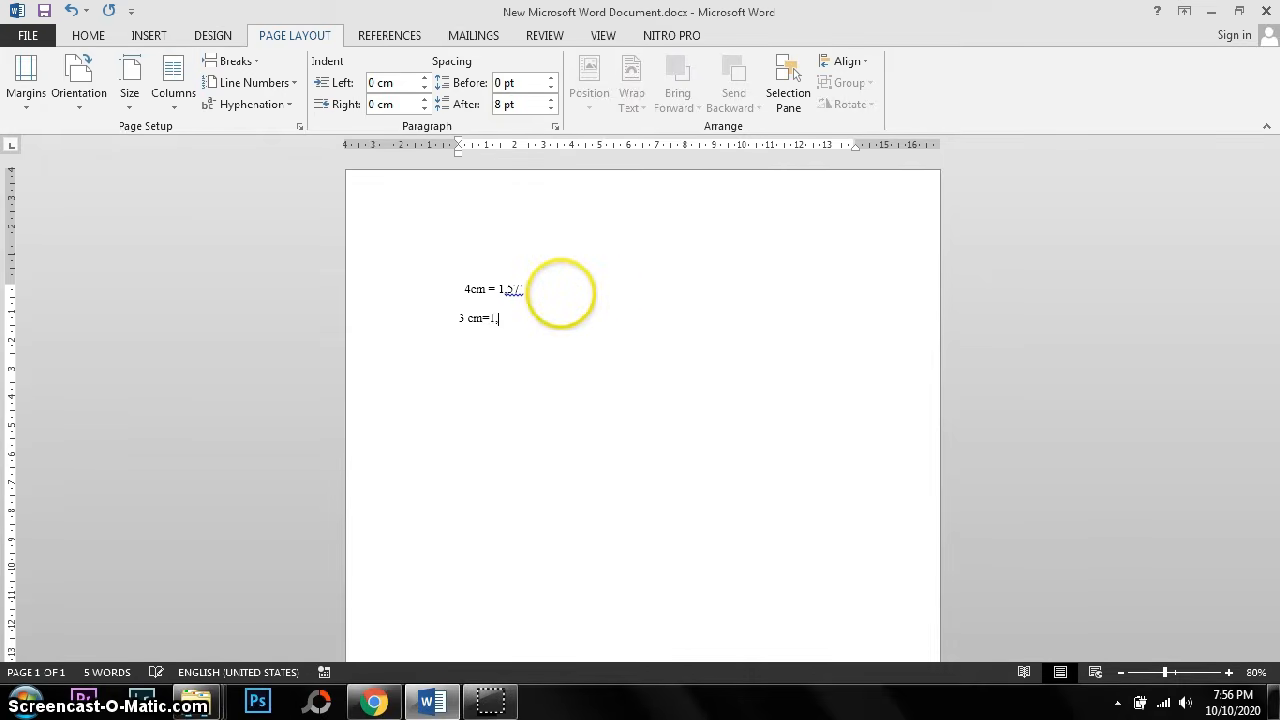
text(1,18)
- Delete both centimetre-to-inch conversion lines from the page
drag(560, 349, 451, 294)
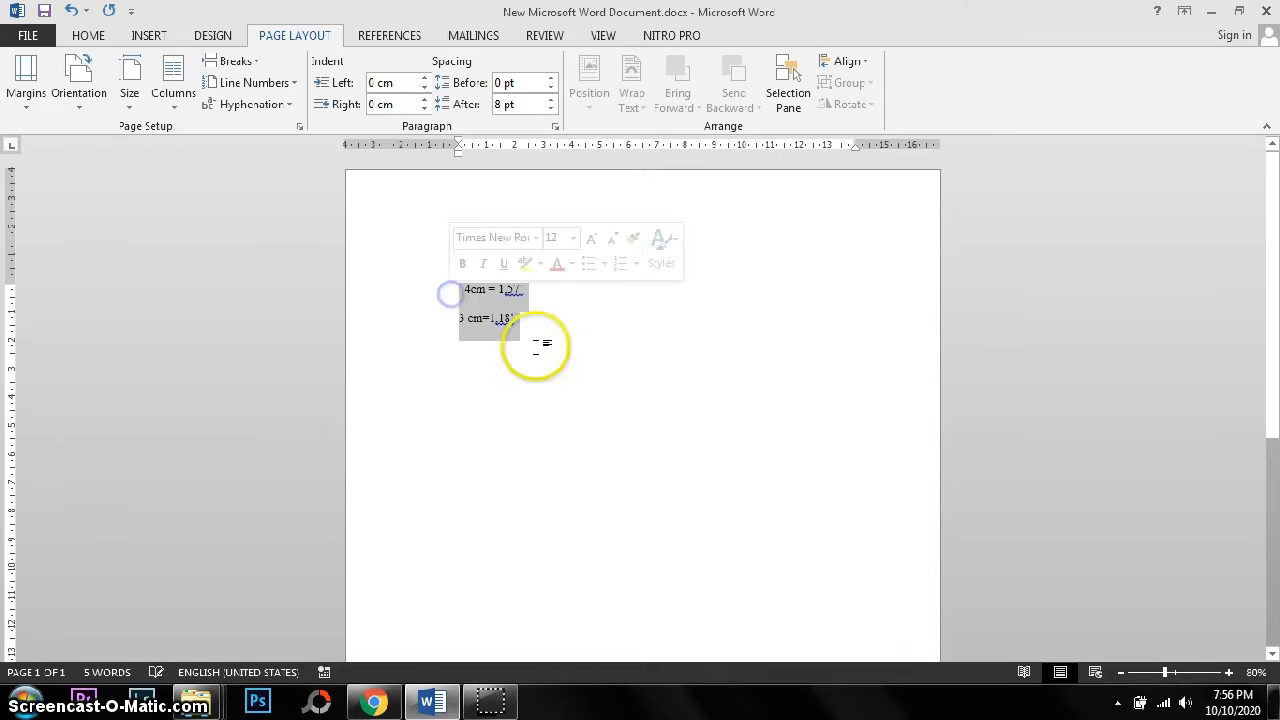
click(563, 324)
drag(564, 328, 428, 295)
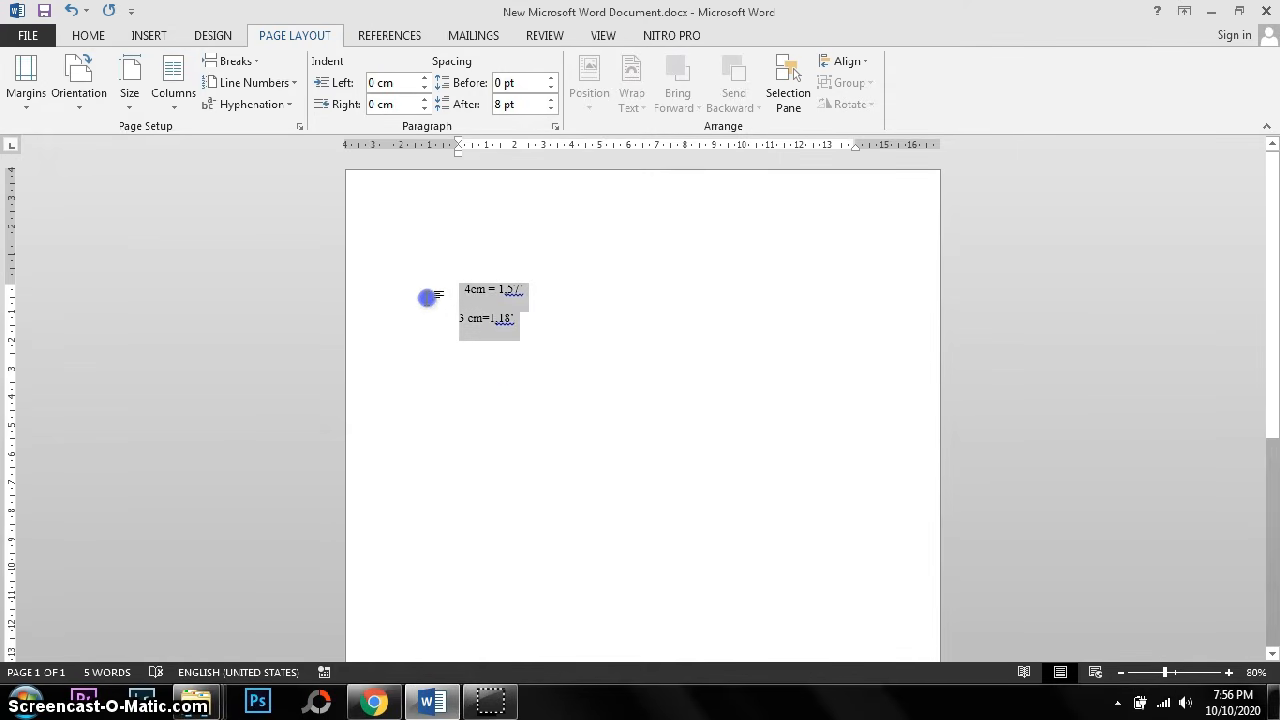
key(Delete)
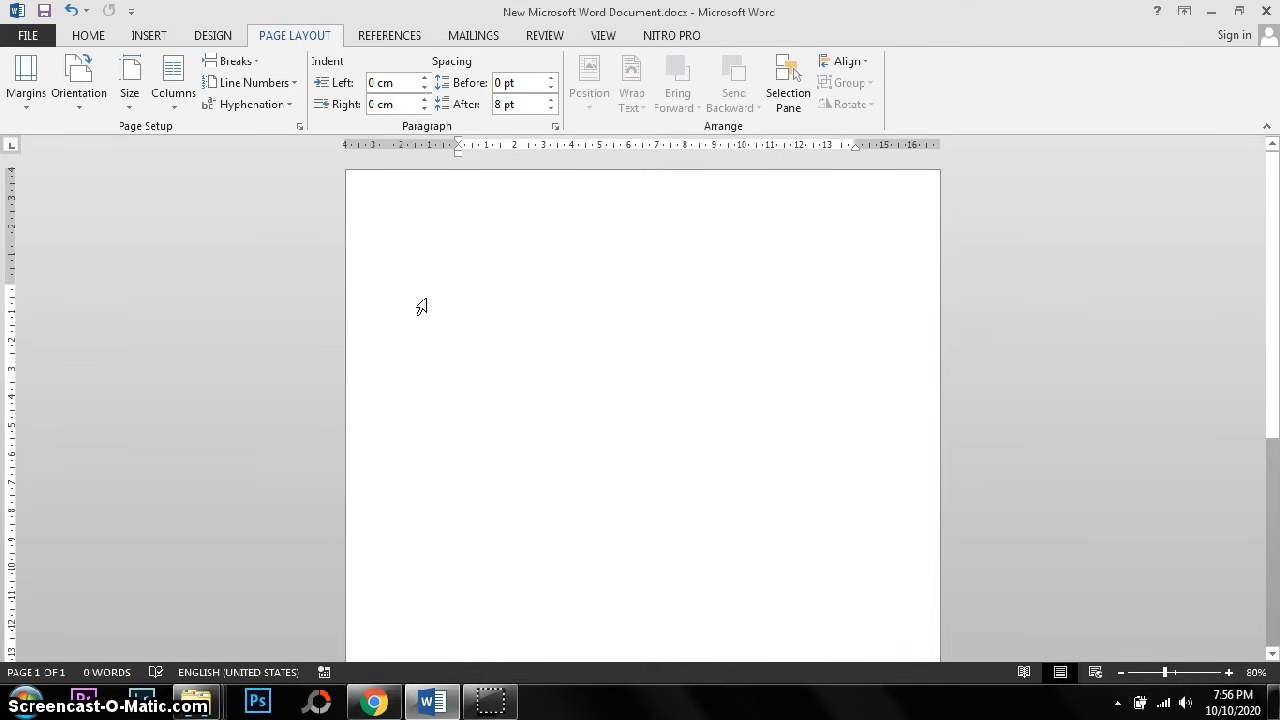
- Set the text font to Times New Roman at size 12
click(86, 38)
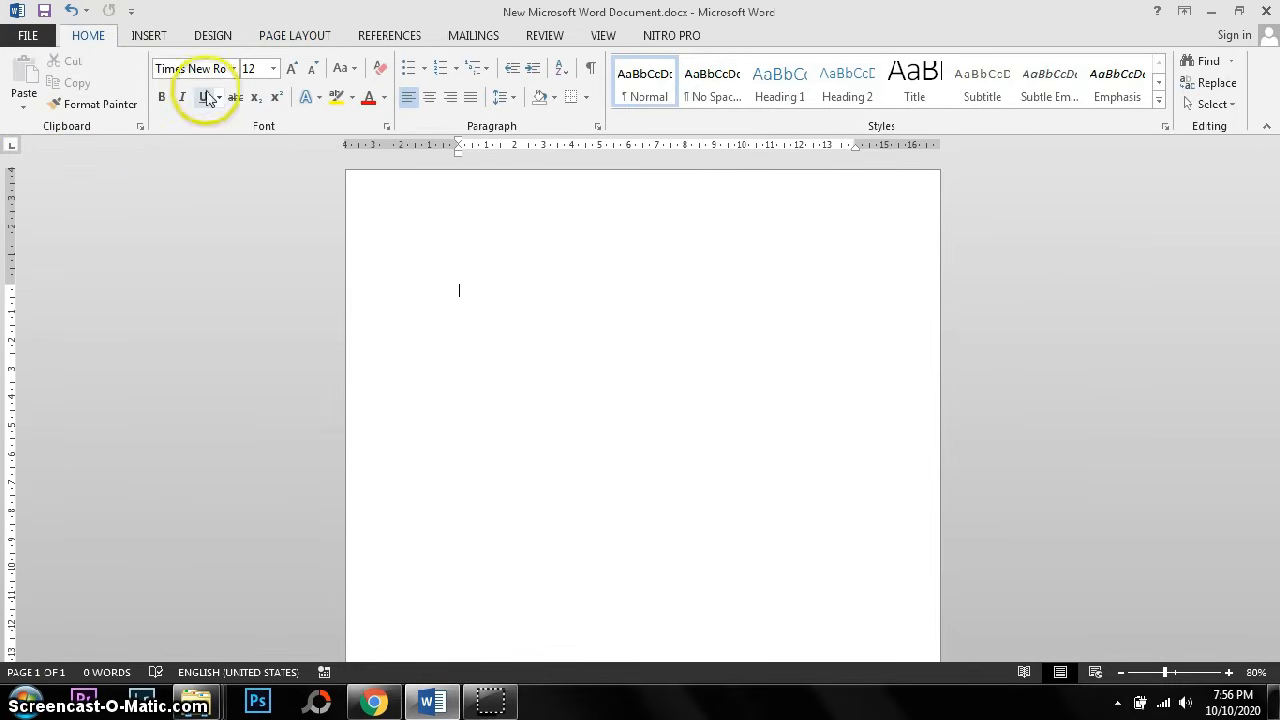
click(233, 68)
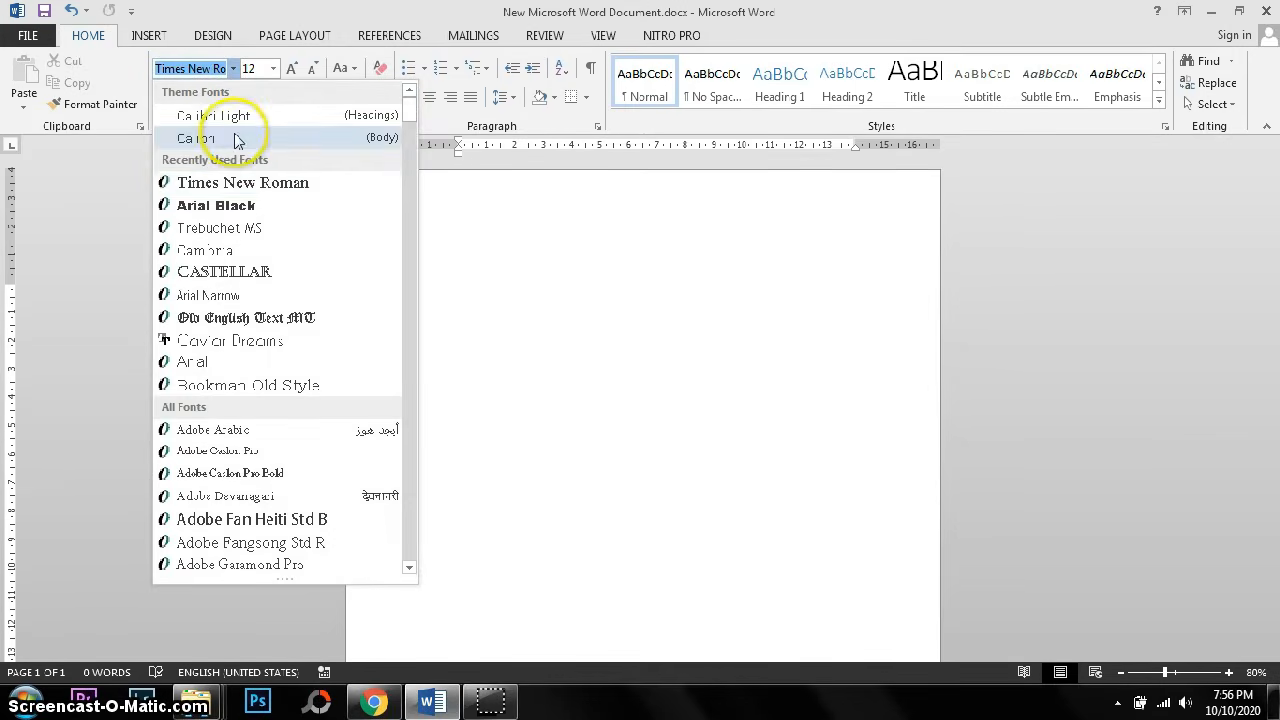
click(231, 186)
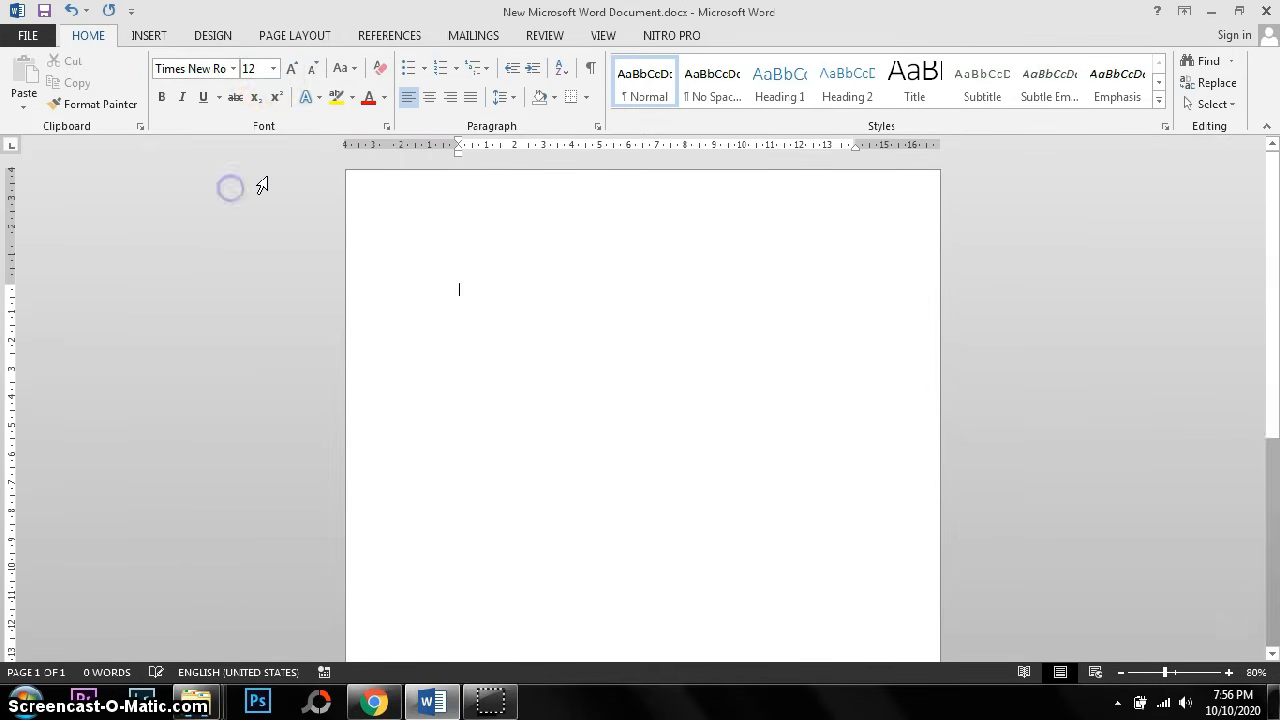
click(270, 78)
click(253, 168)
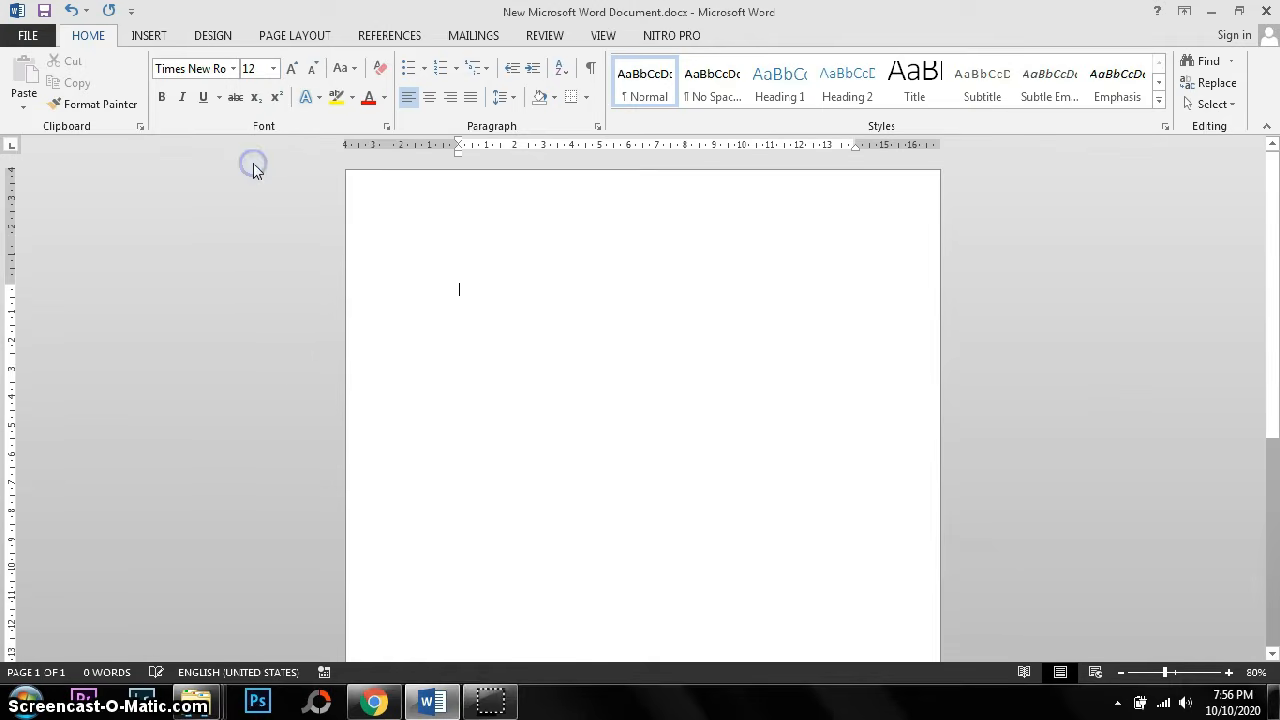
- Set the paragraph line spacing to 1.5
click(503, 97)
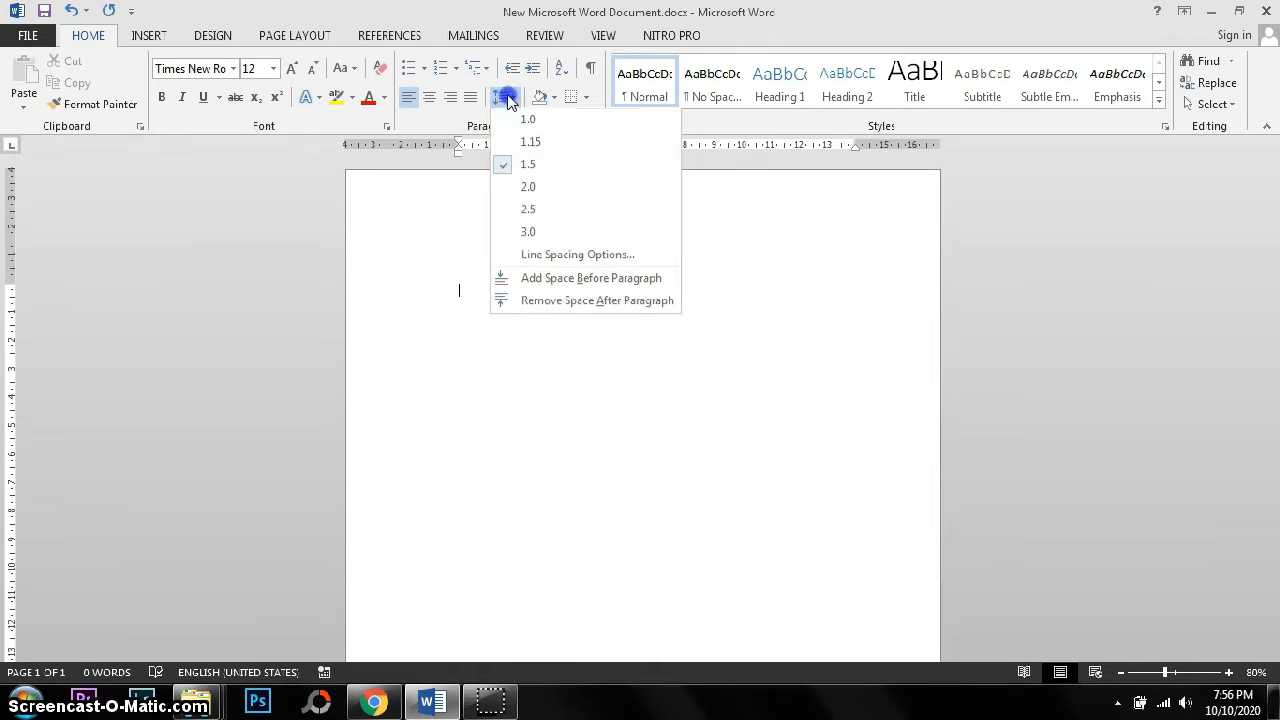
click(538, 168)
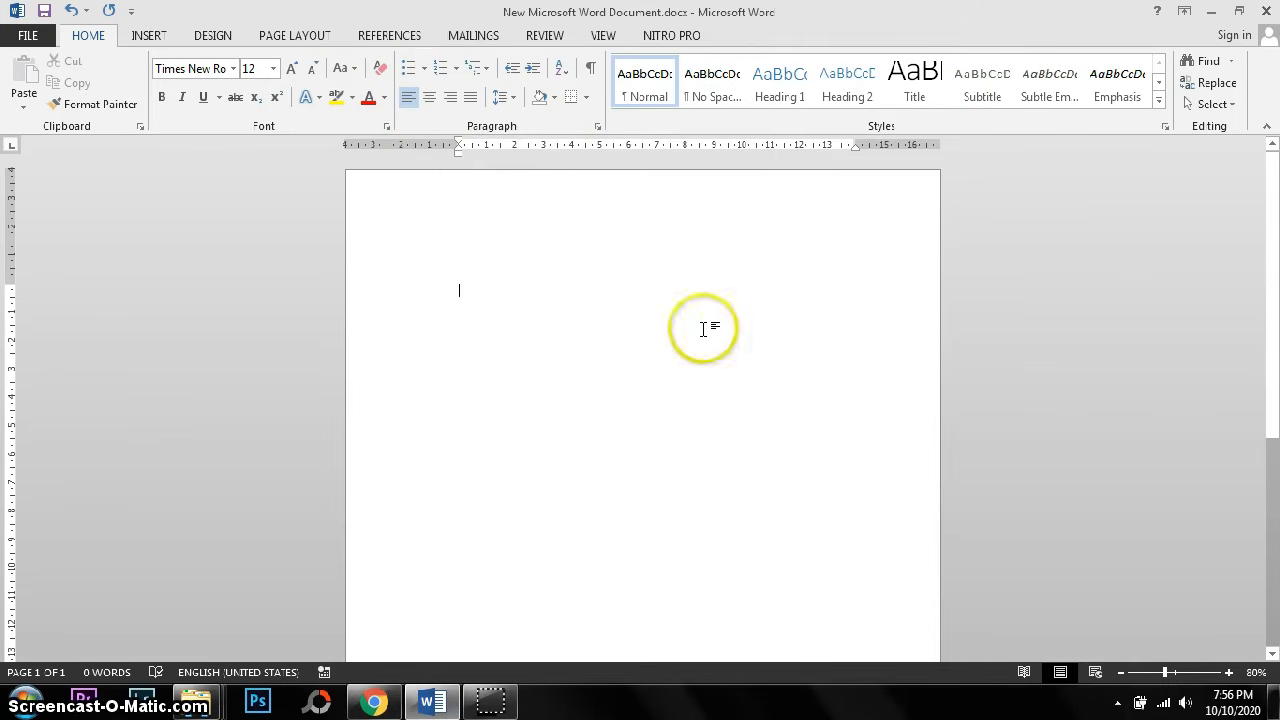
click(506, 98)
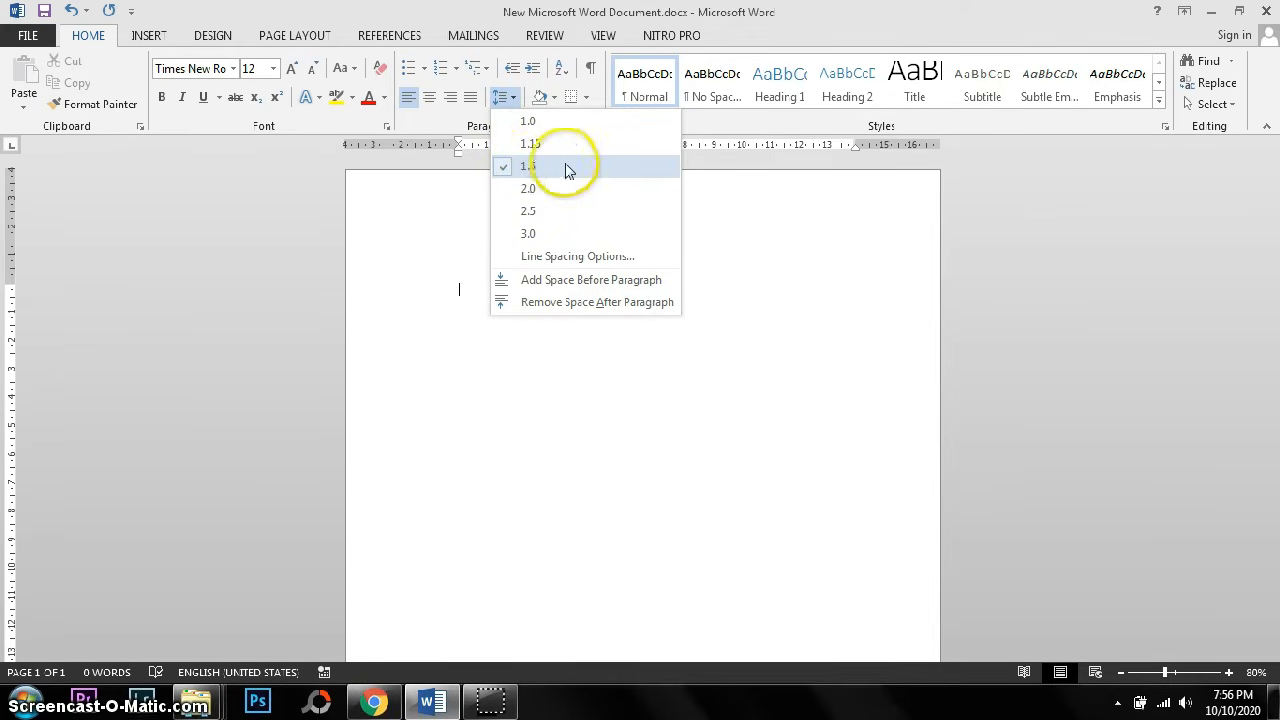
click(534, 168)
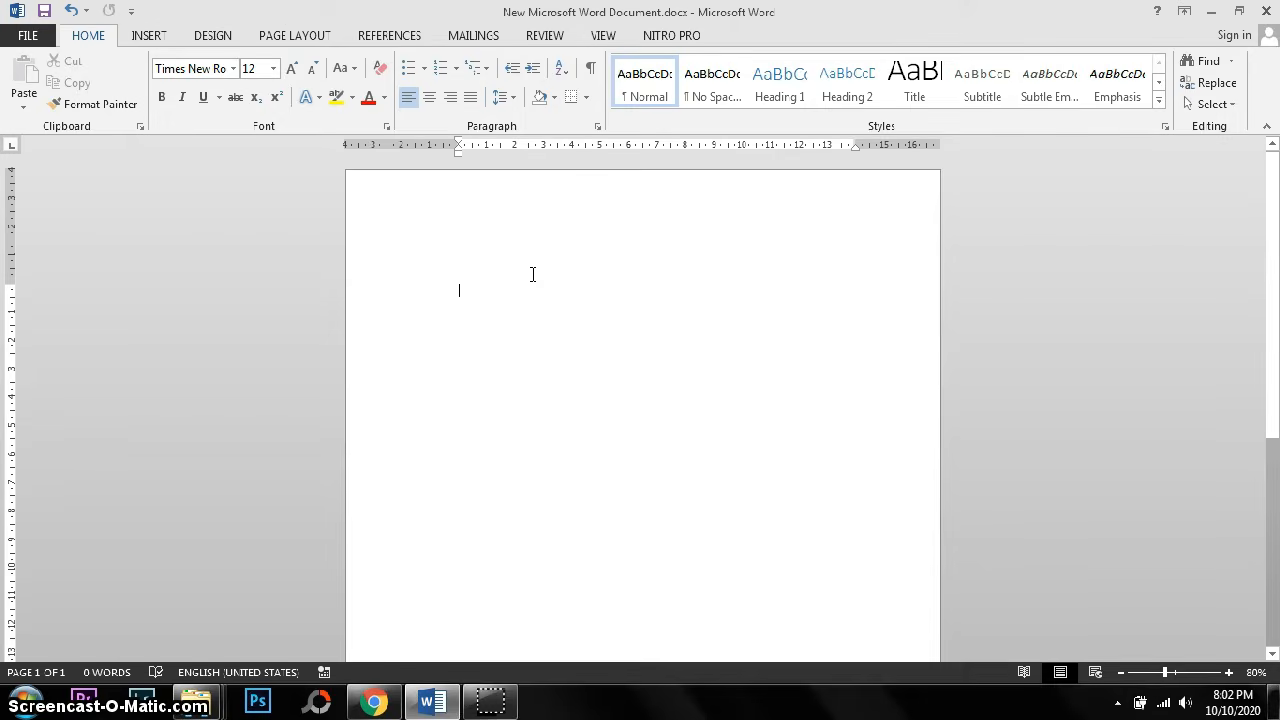
- Enter the title "DAFTAR ISI" on the first line and centre it horizontally
text(DAFTAR ISI)
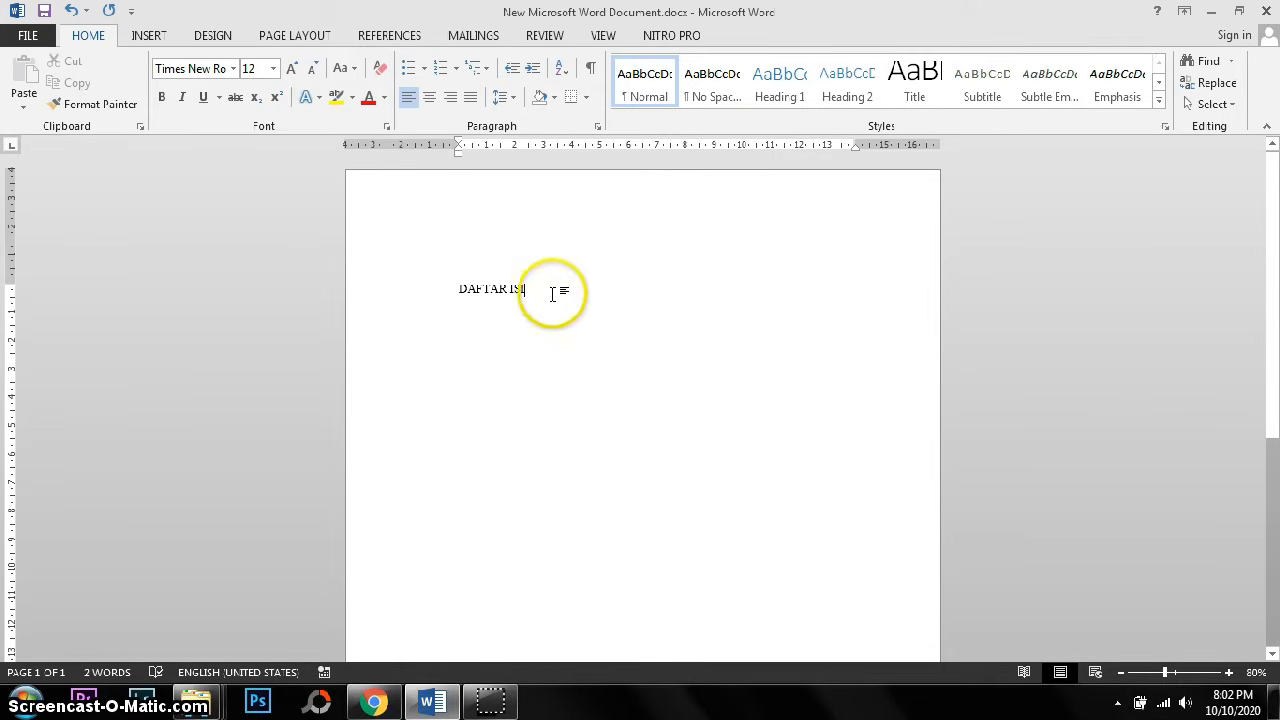
drag(531, 288, 455, 286)
click(543, 288)
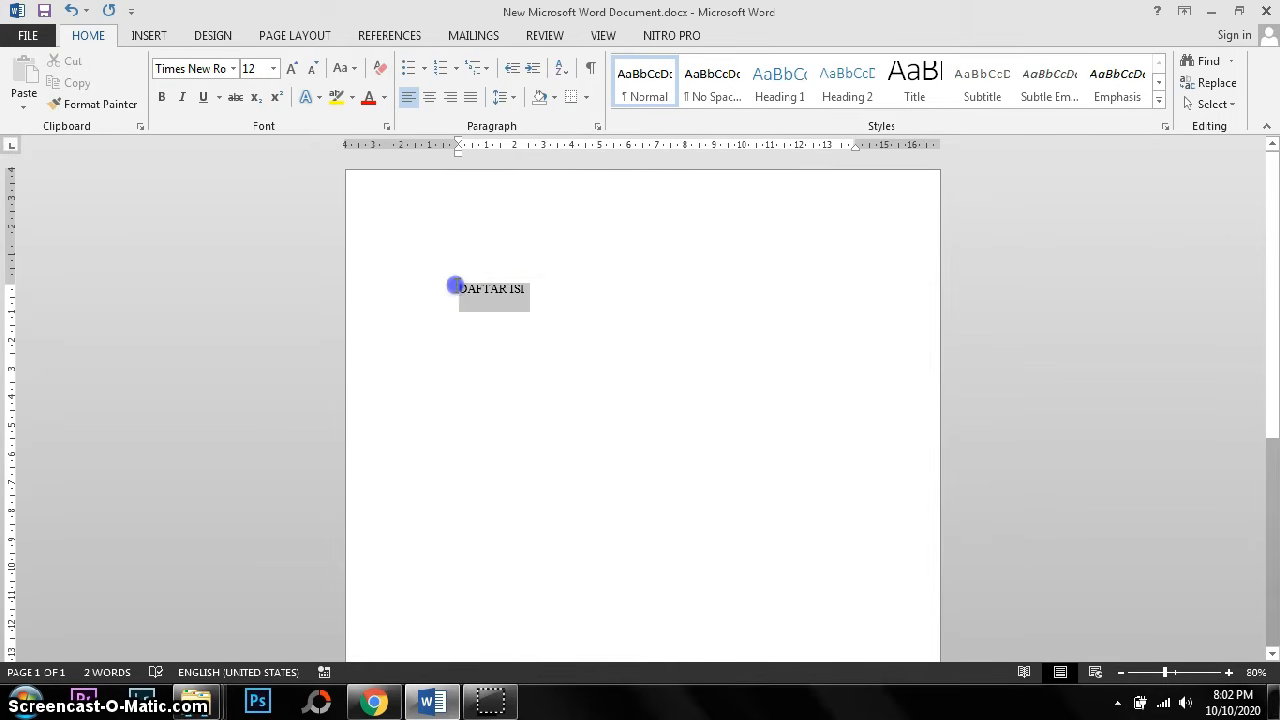
click(543, 290)
drag(558, 288, 438, 283)
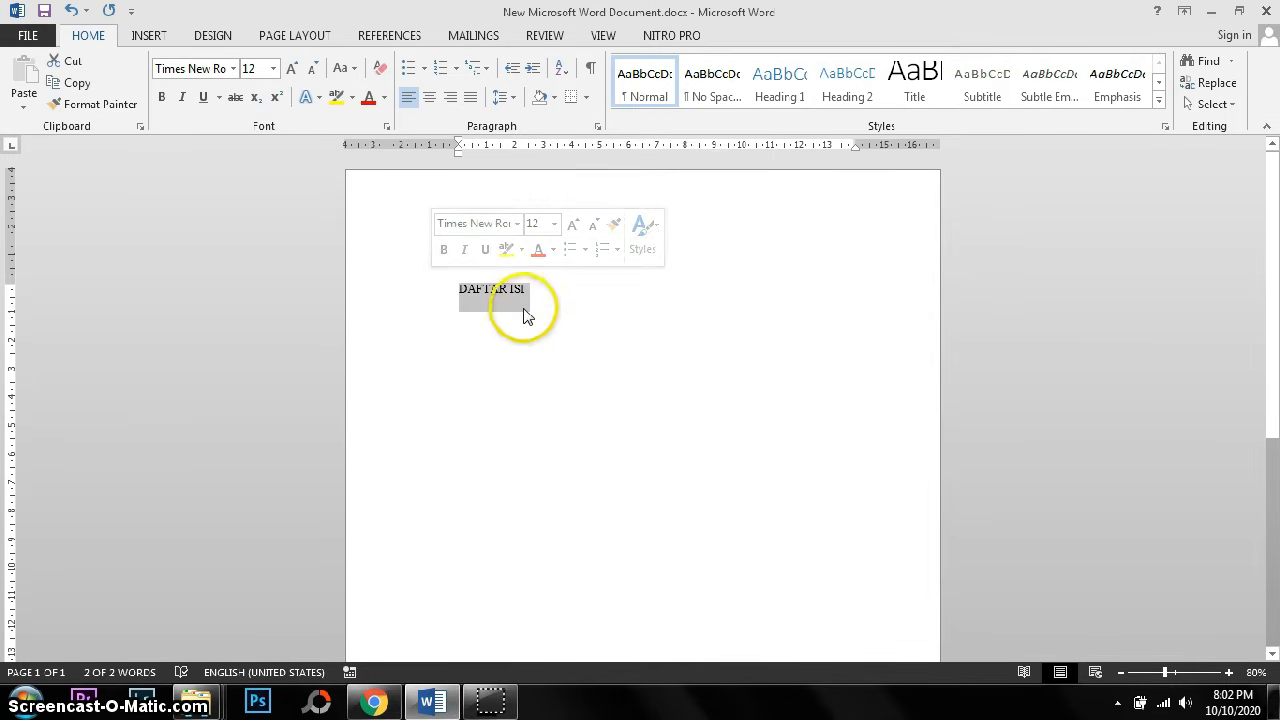
click(430, 98)
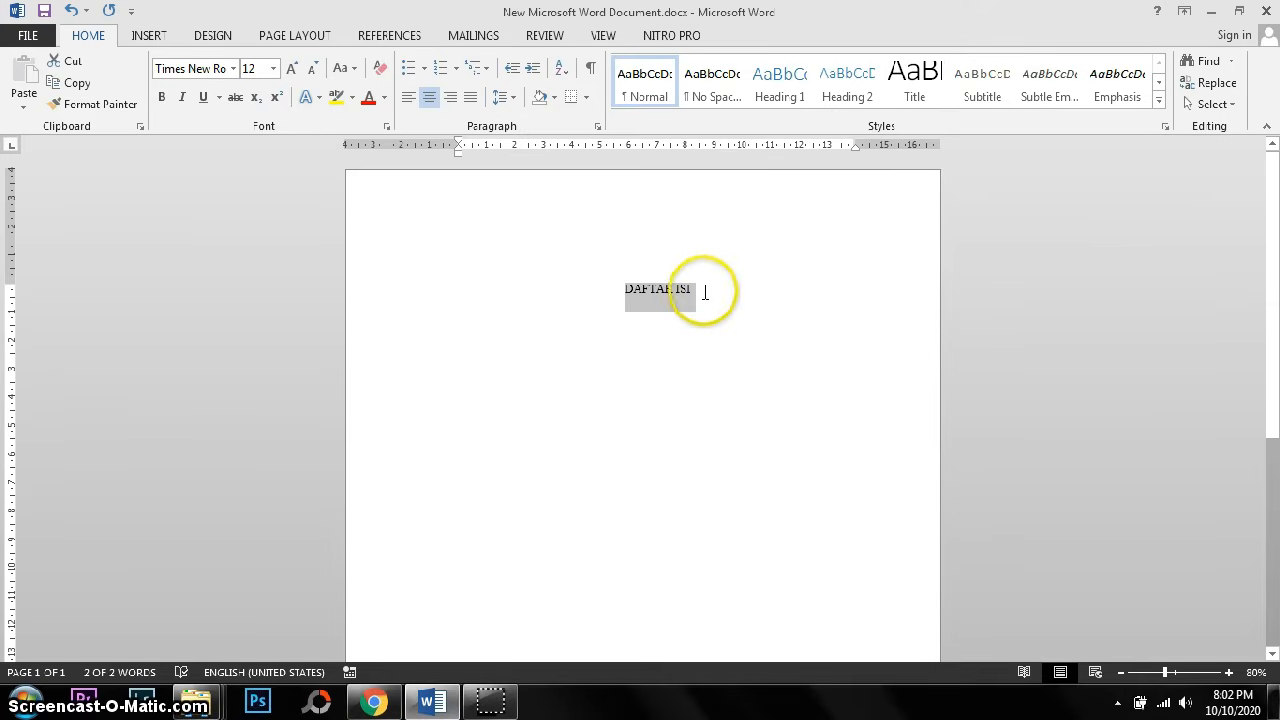
- Add a new empty line below the "DAFTAR ISI" title and place the text cursor there
click(700, 291)
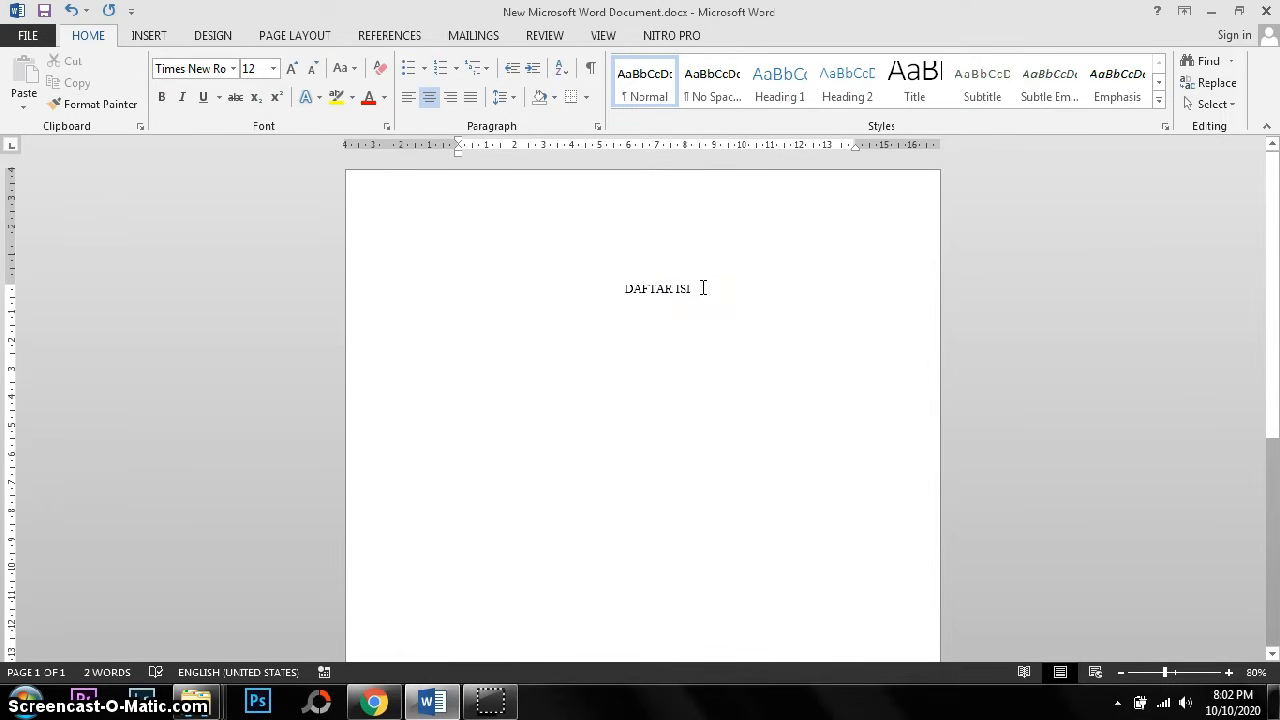
key(Return)
click(662, 305)
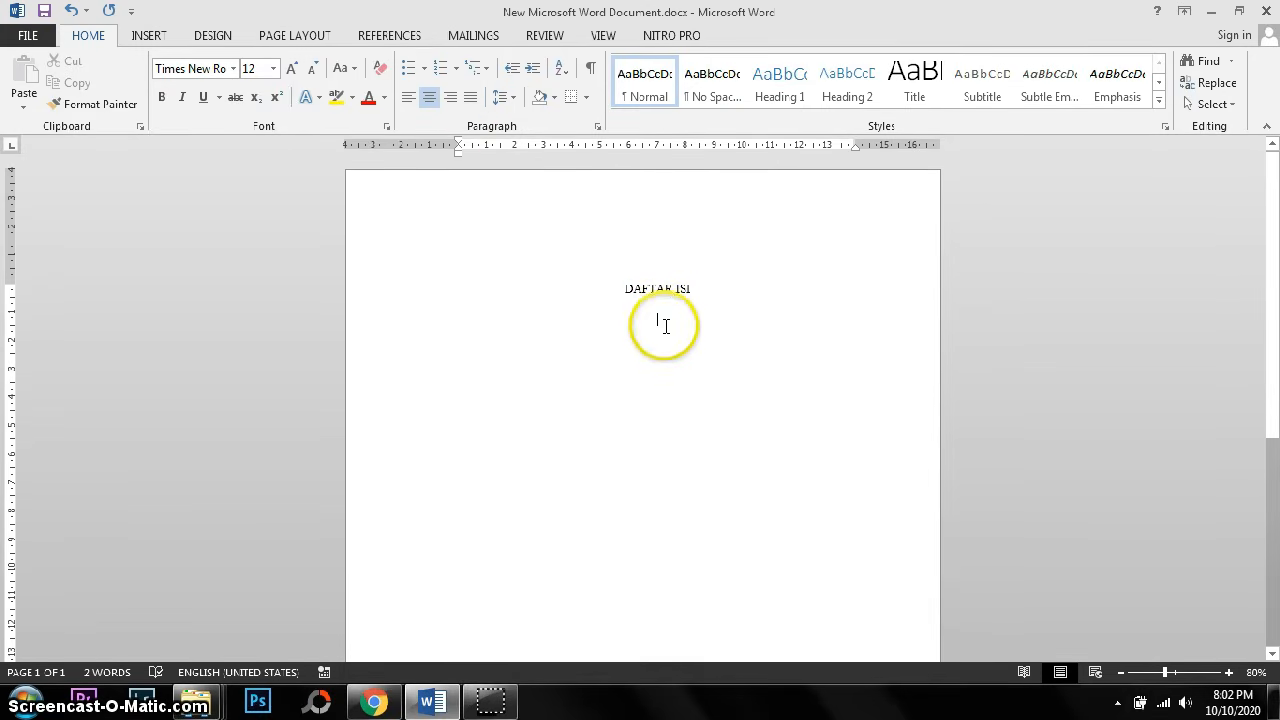
click(647, 324)
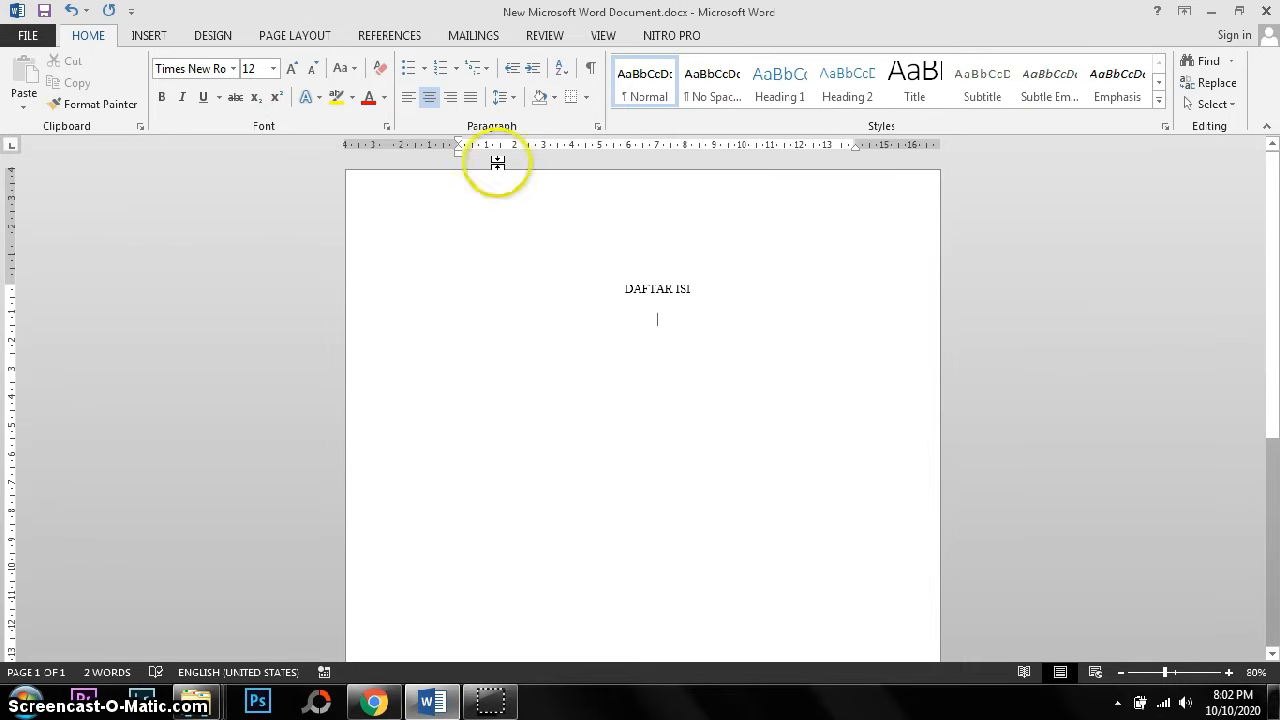
- Justify the empty line below the "DAFTAR ISI" title
click(471, 99)
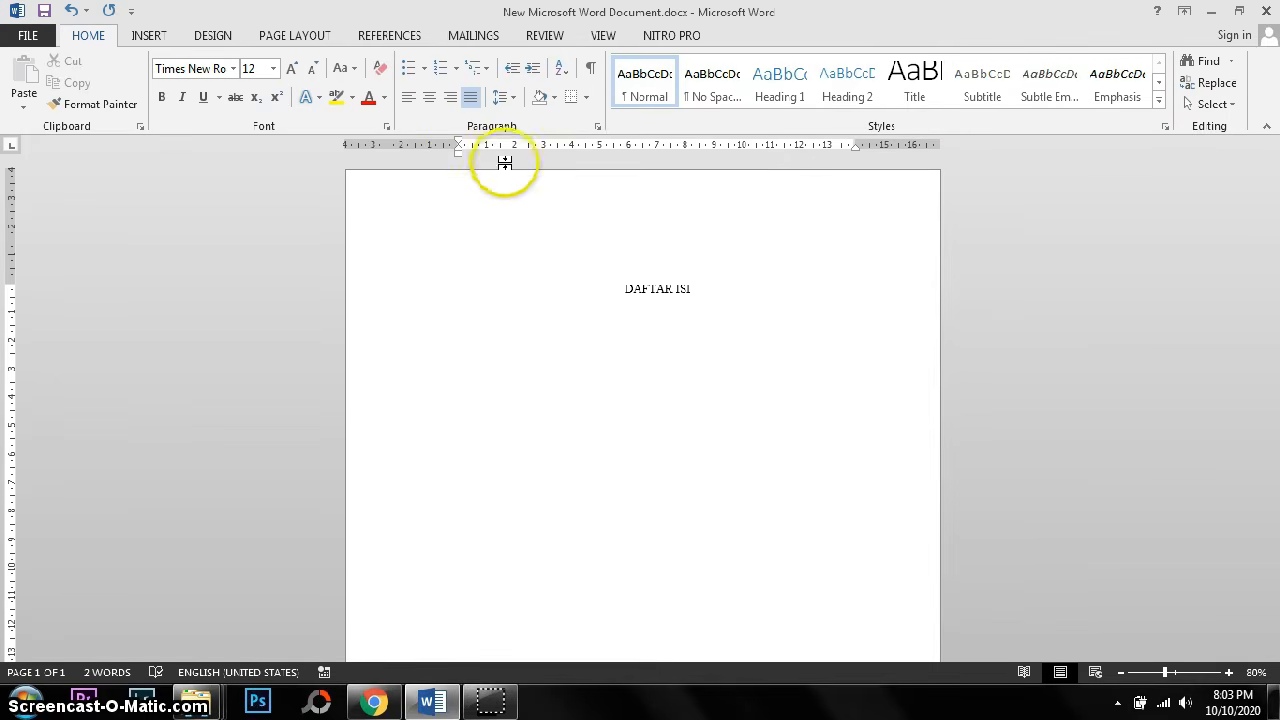
- Hide the ruler and show it again
click(603, 36)
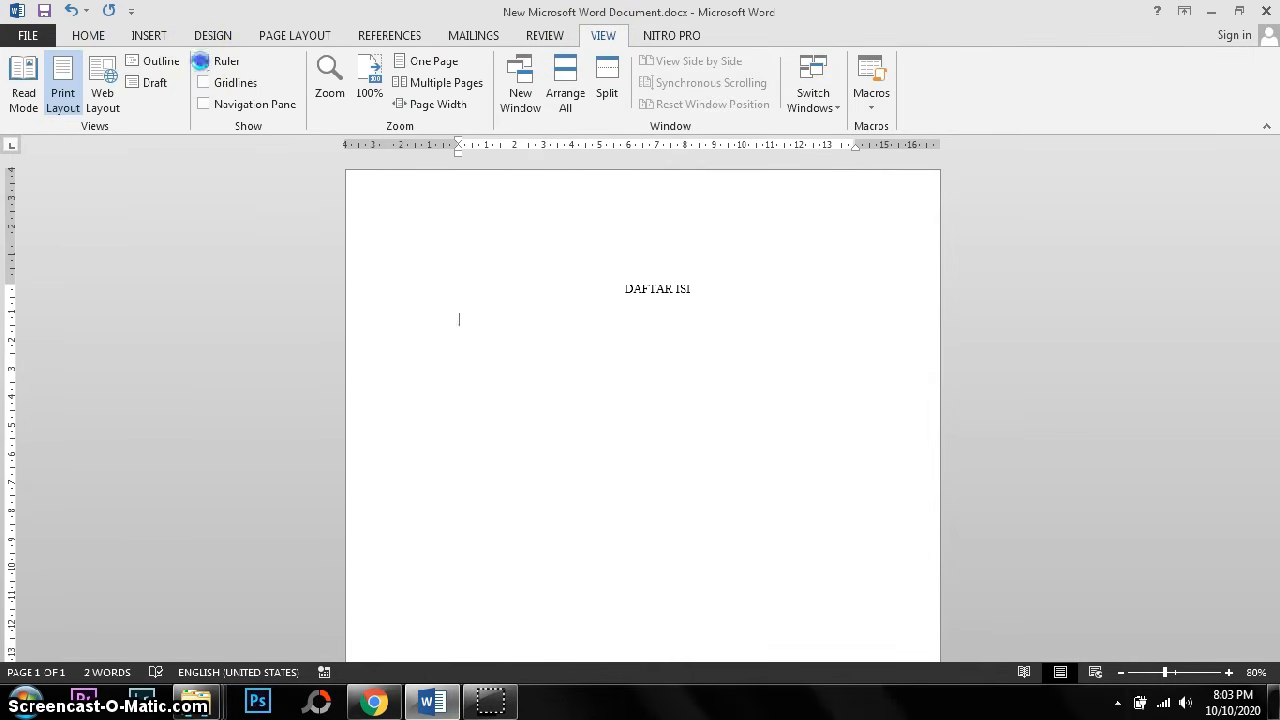
click(200, 61)
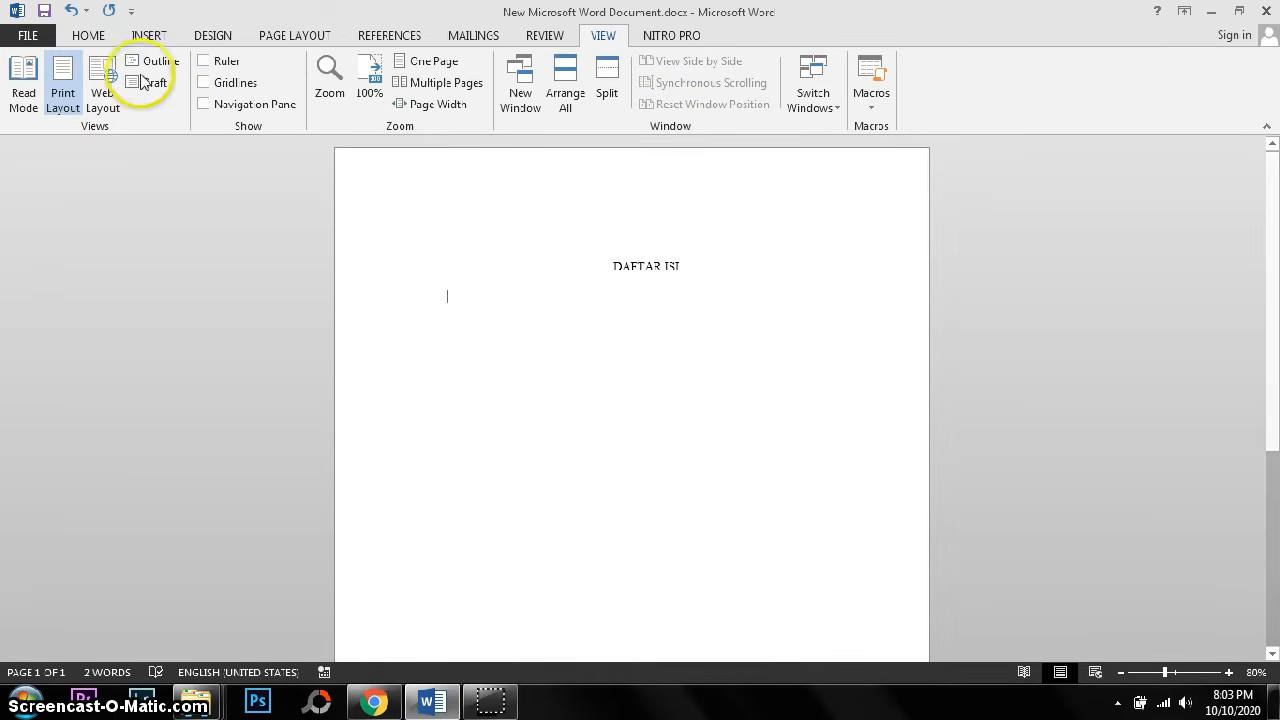
click(211, 64)
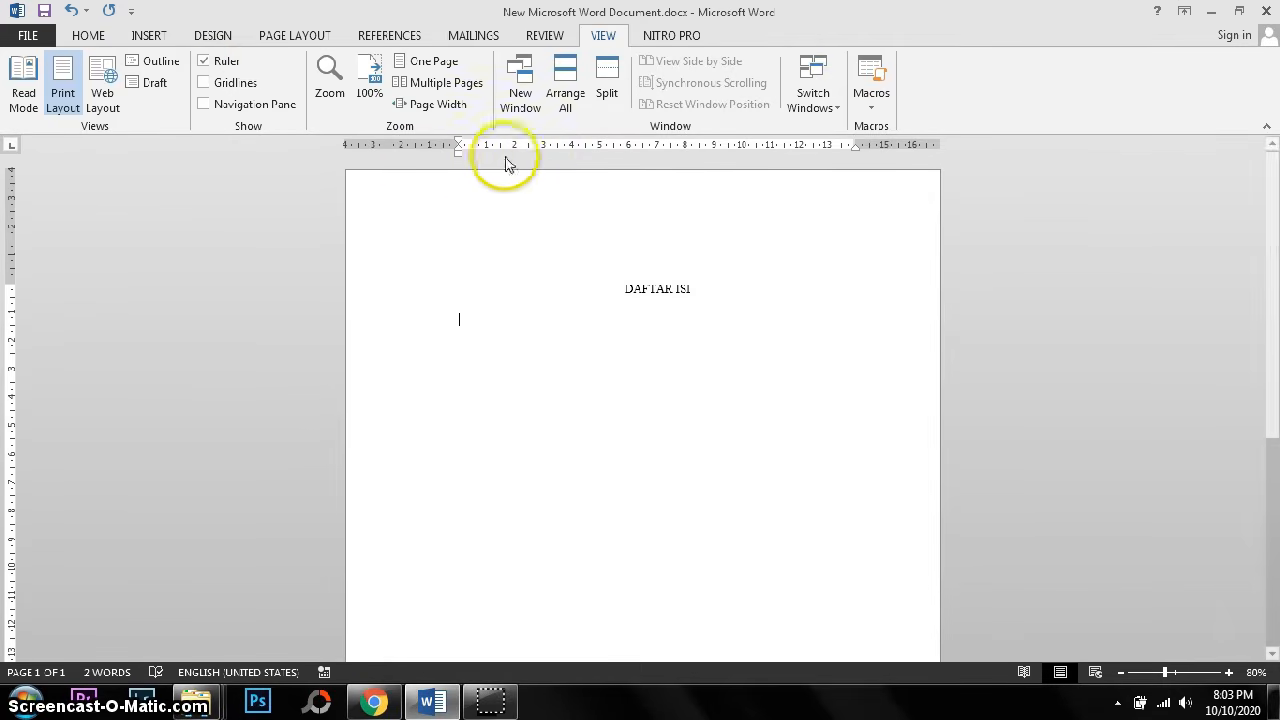
- Open the tab stop settings for the empty line below the title and place the dialog clear of the ruler
click(86, 36)
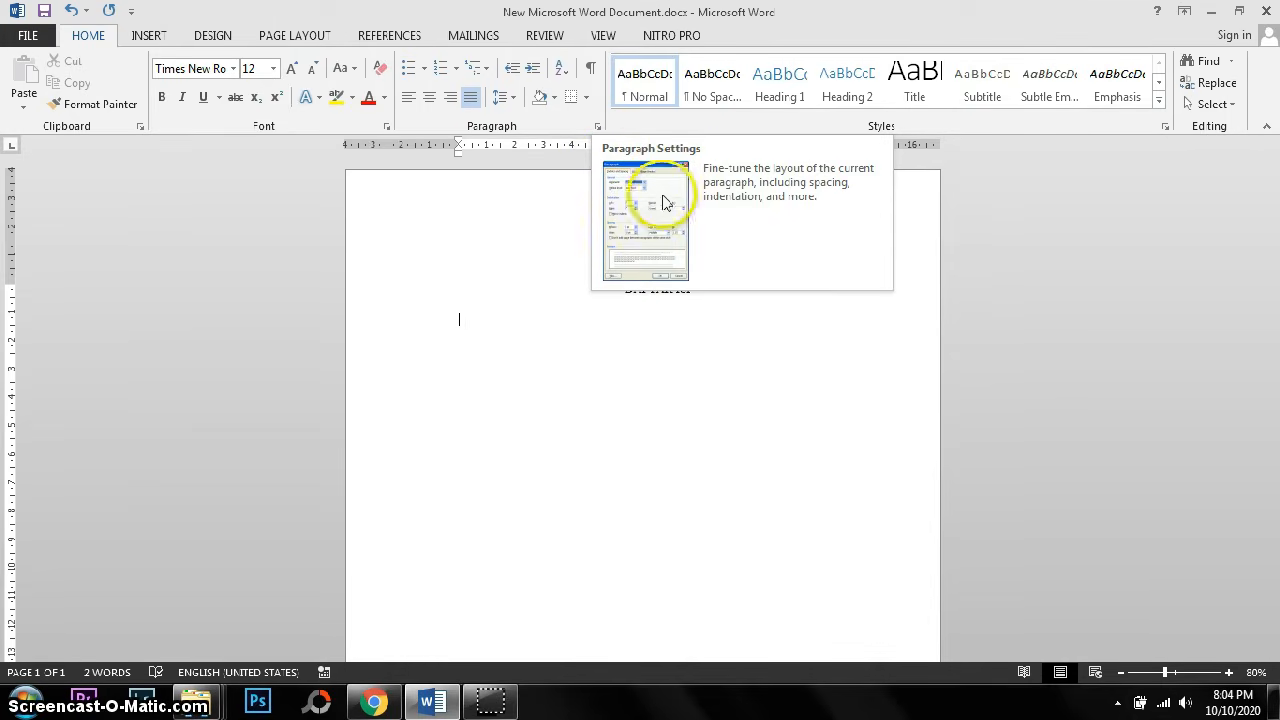
click(598, 127)
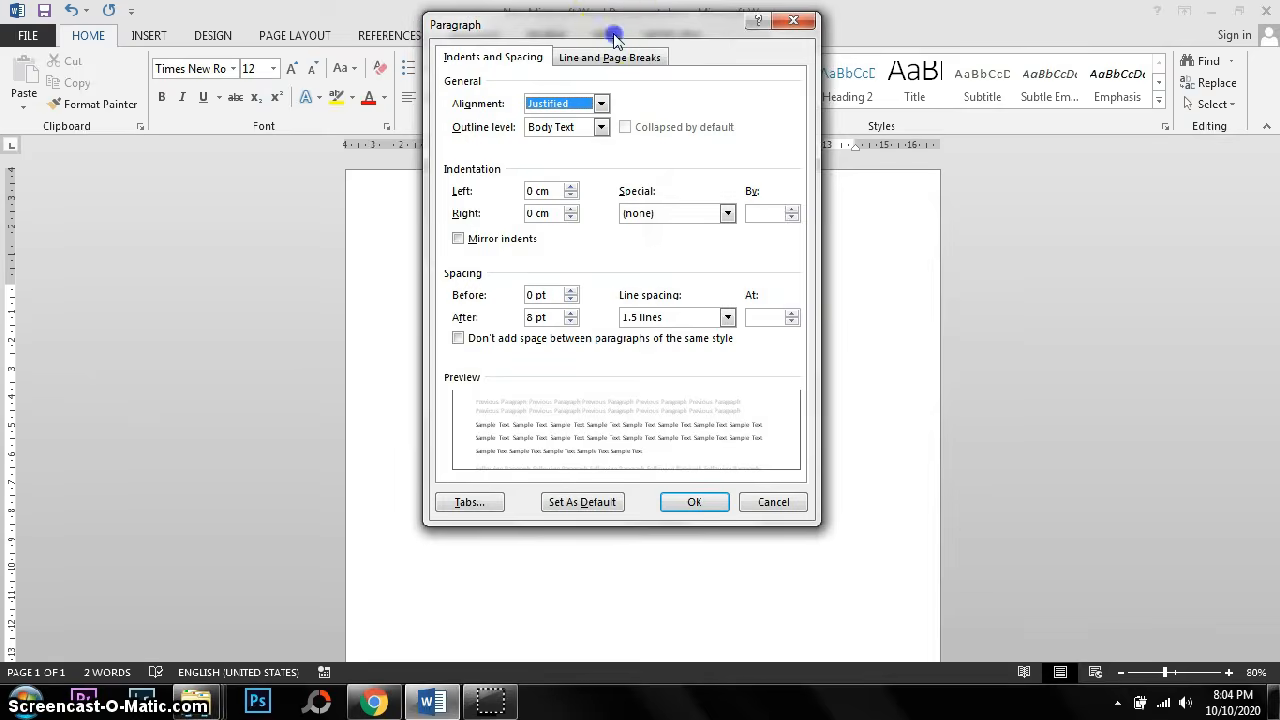
drag(614, 35, 669, 114)
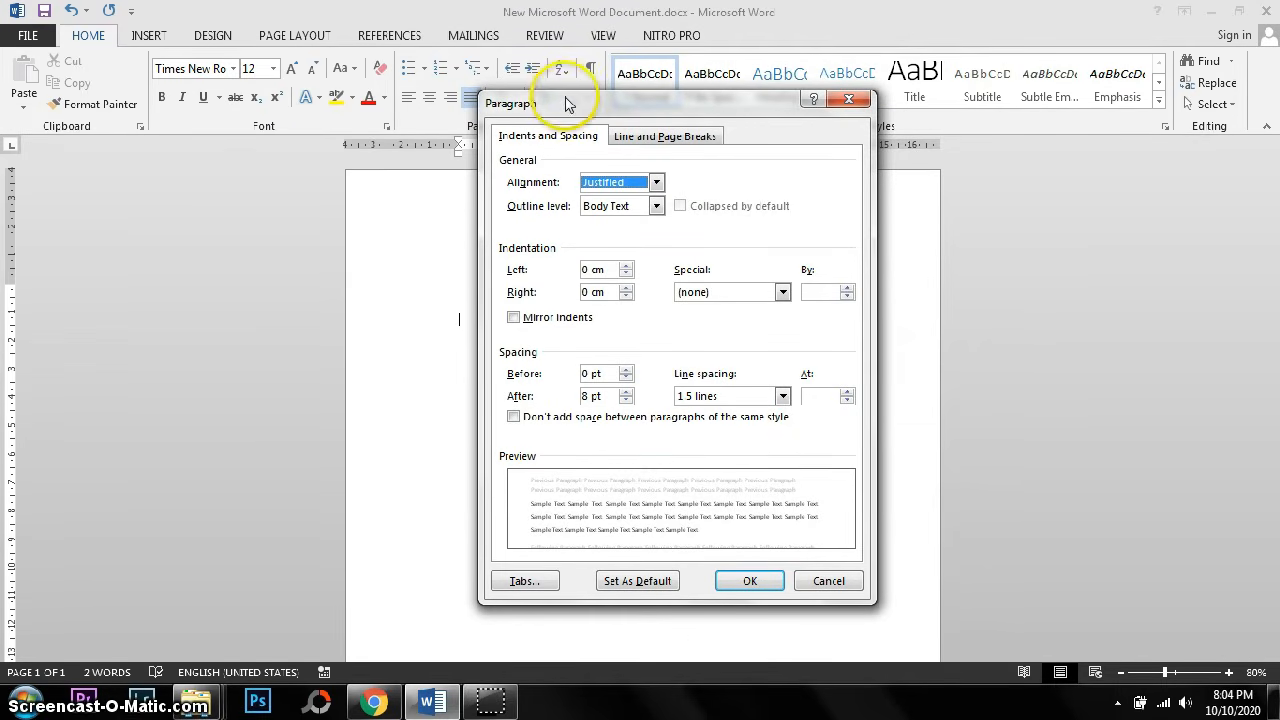
drag(563, 103, 579, 76)
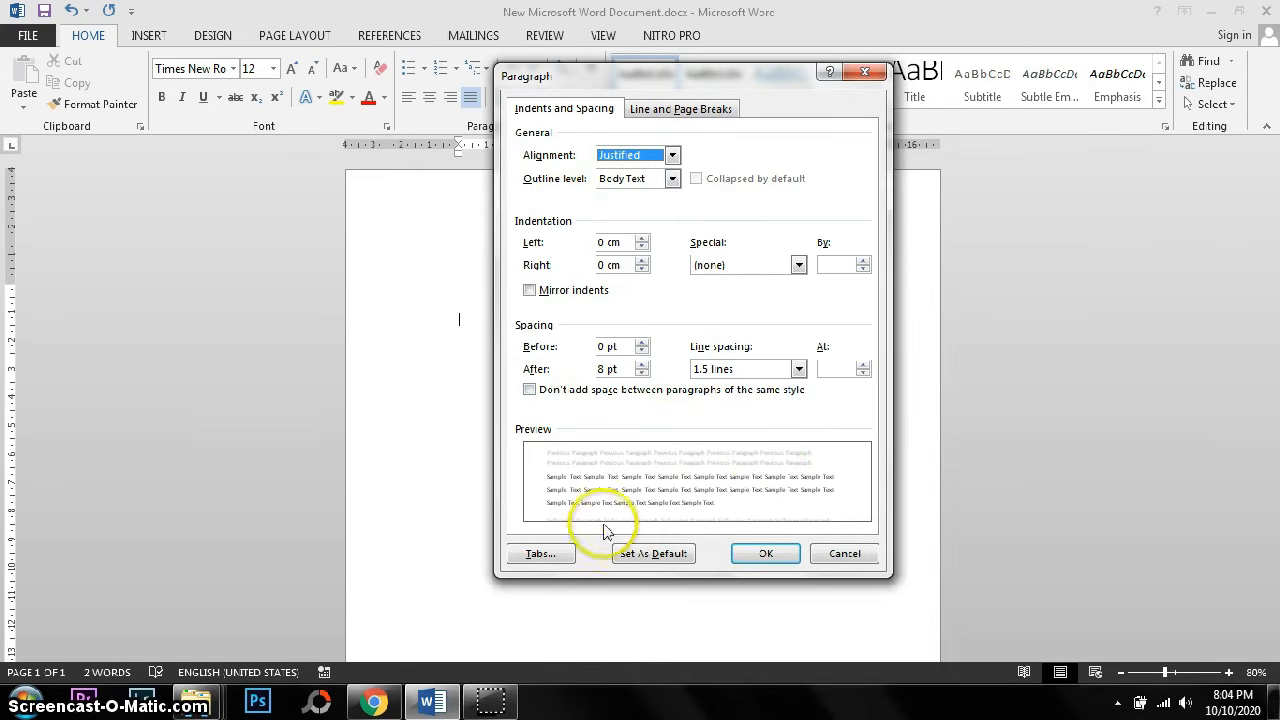
click(532, 555)
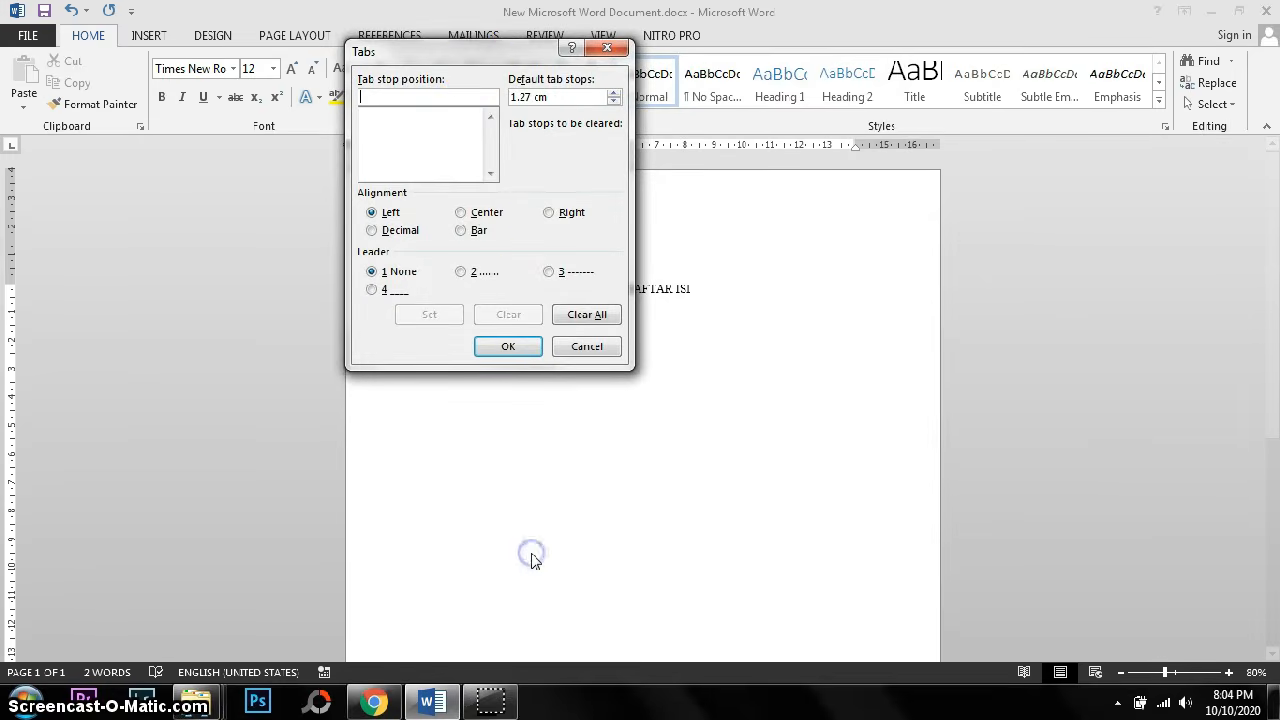
drag(469, 62, 539, 213)
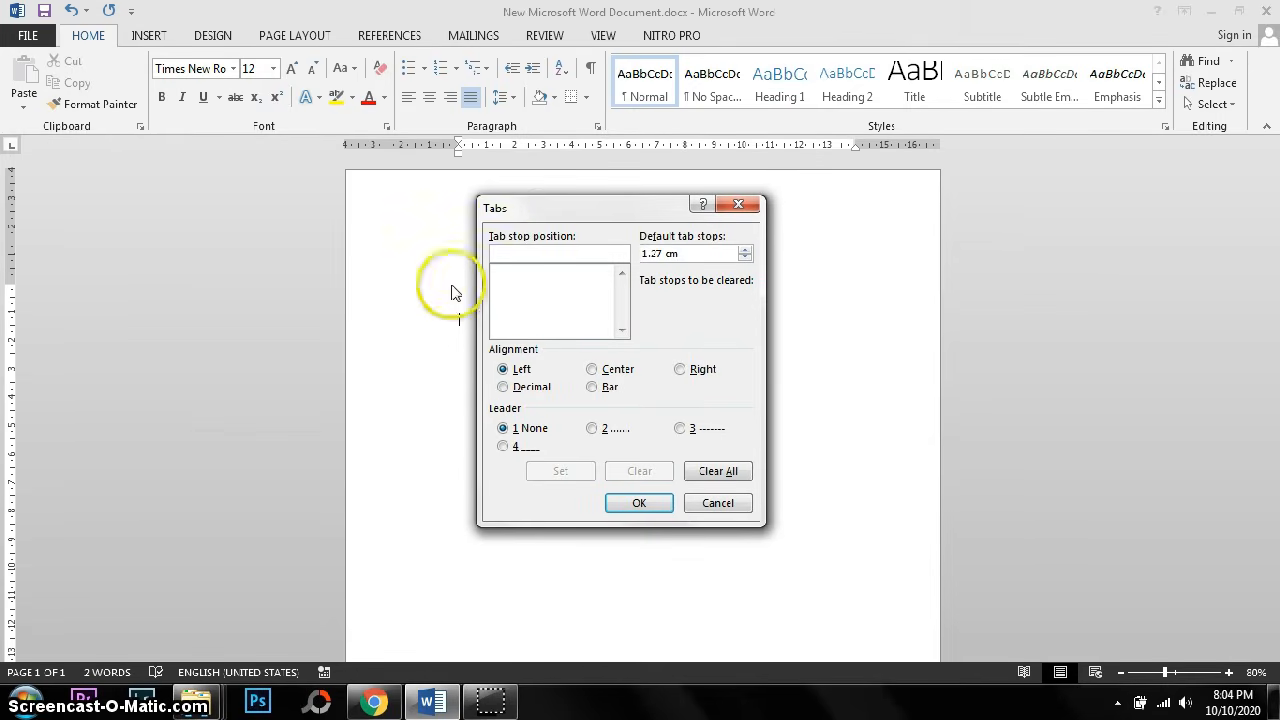
drag(512, 207, 568, 270)
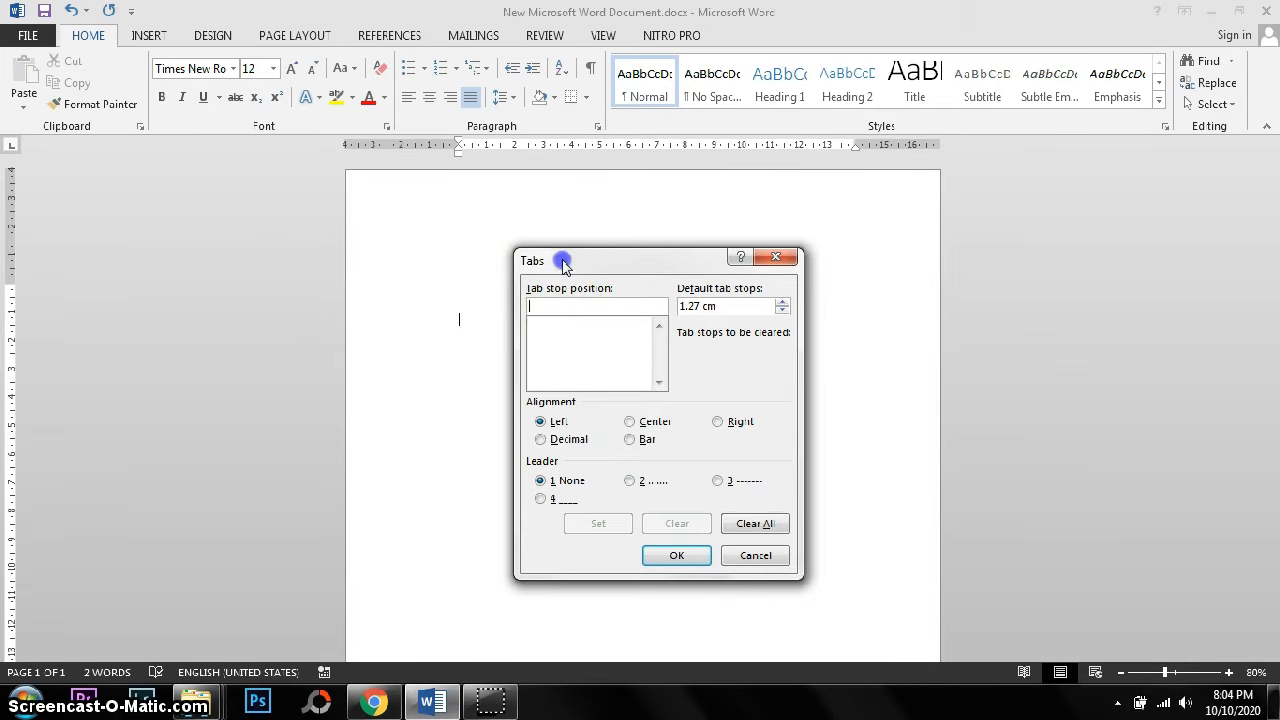
drag(564, 265, 556, 263)
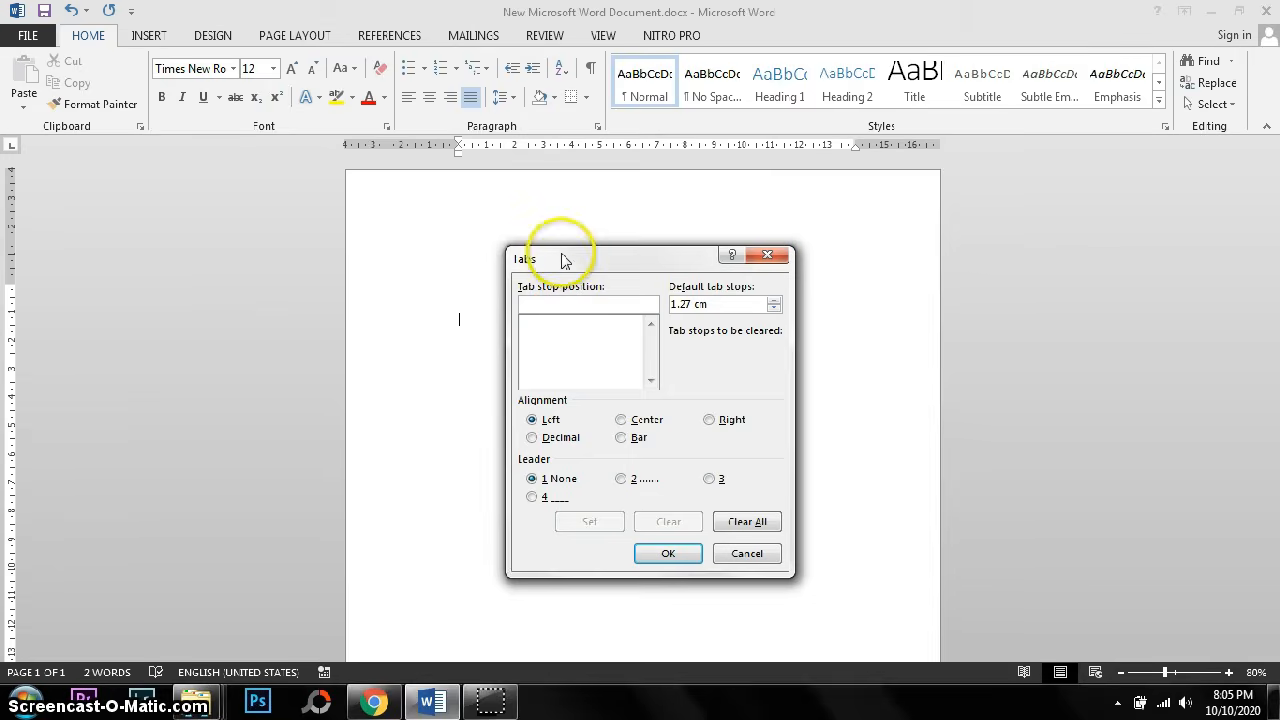
drag(593, 257, 604, 241)
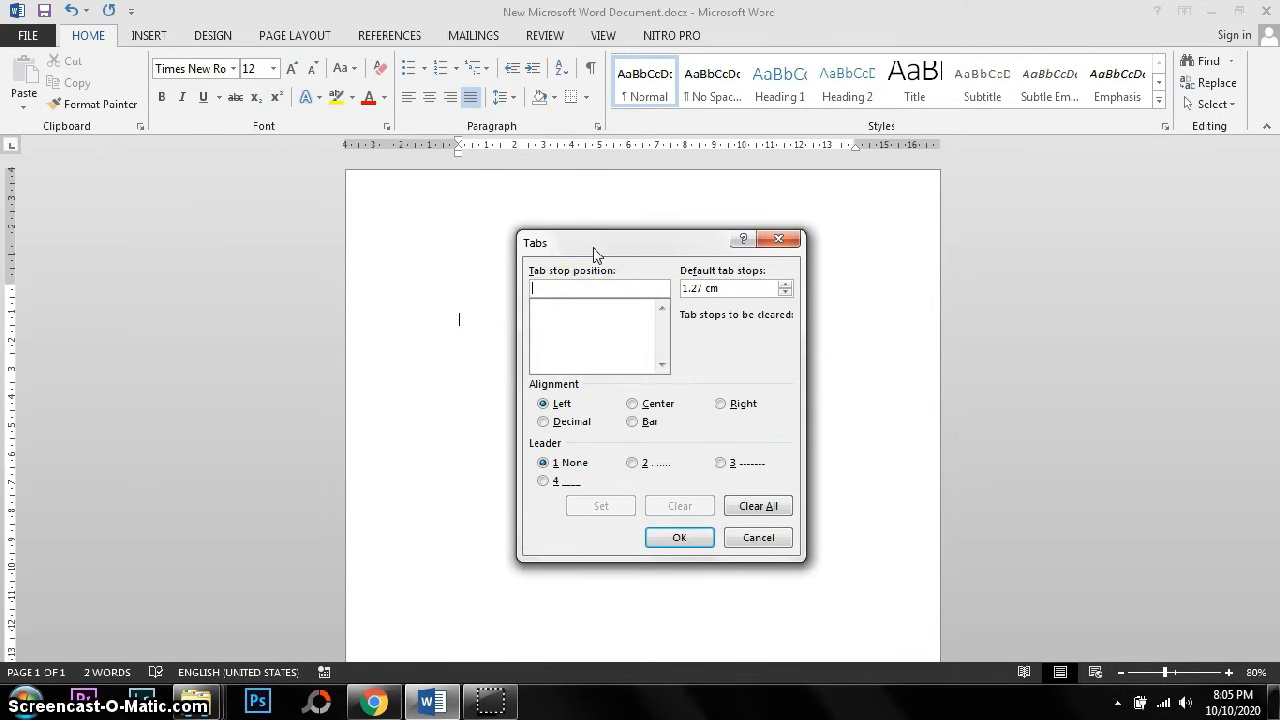
drag(594, 252, 609, 270)
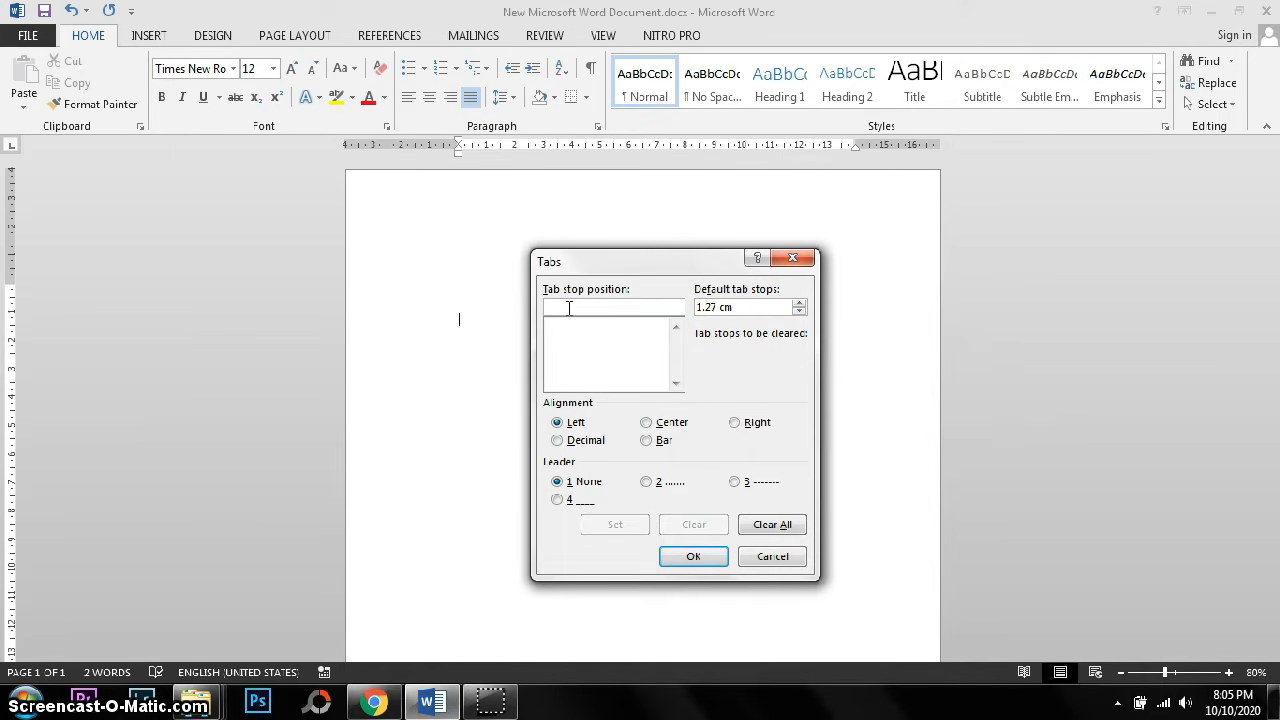
- Enter 13.5 as the tab stop position
text(13.5)
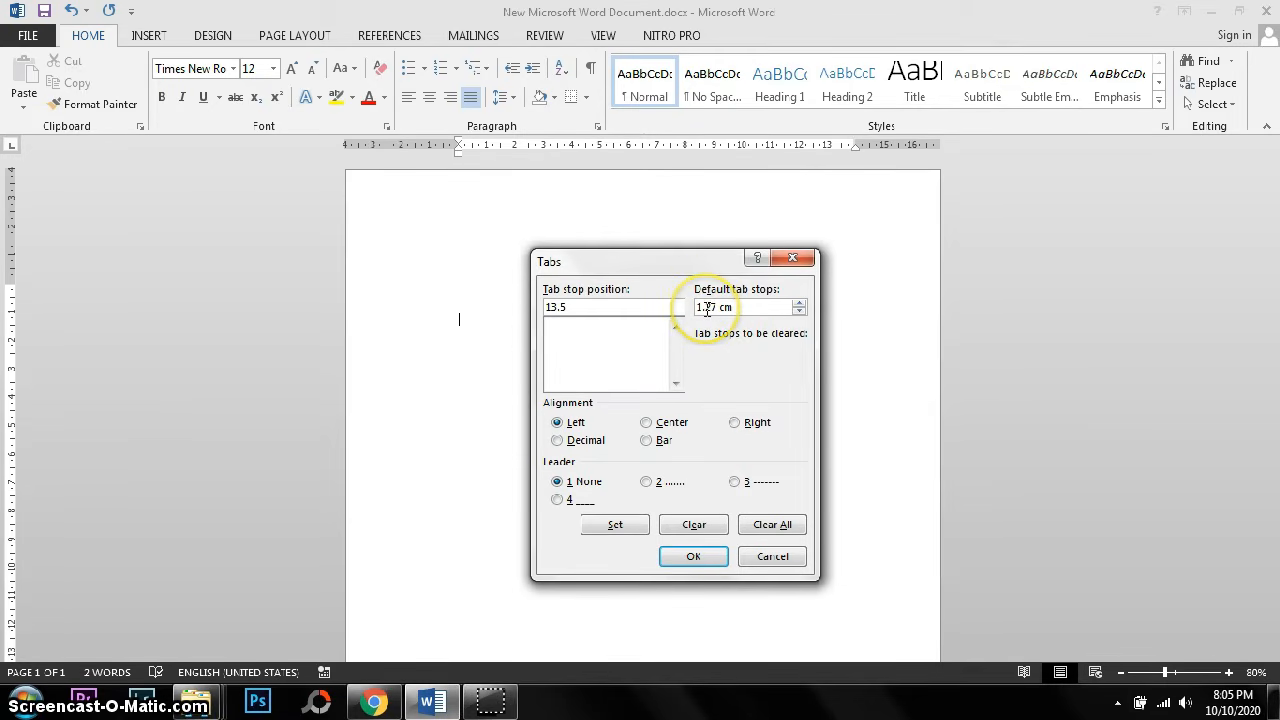
drag(577, 308, 541, 307)
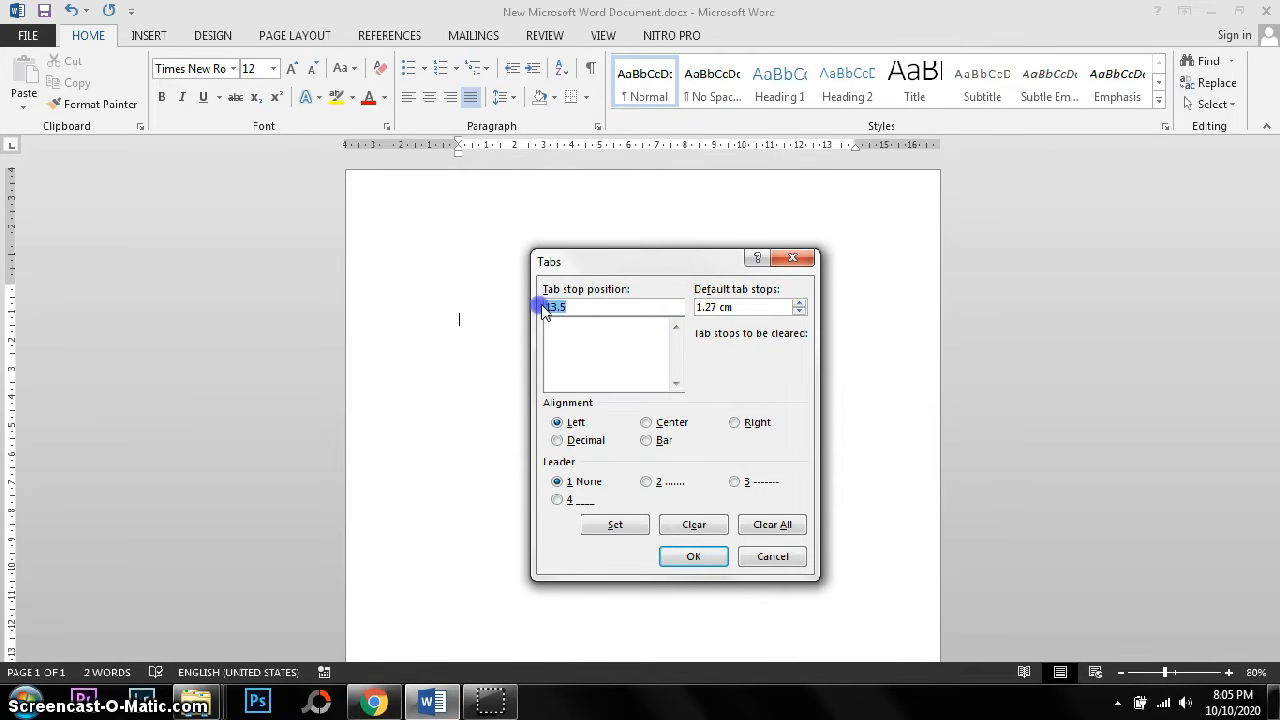
click(571, 310)
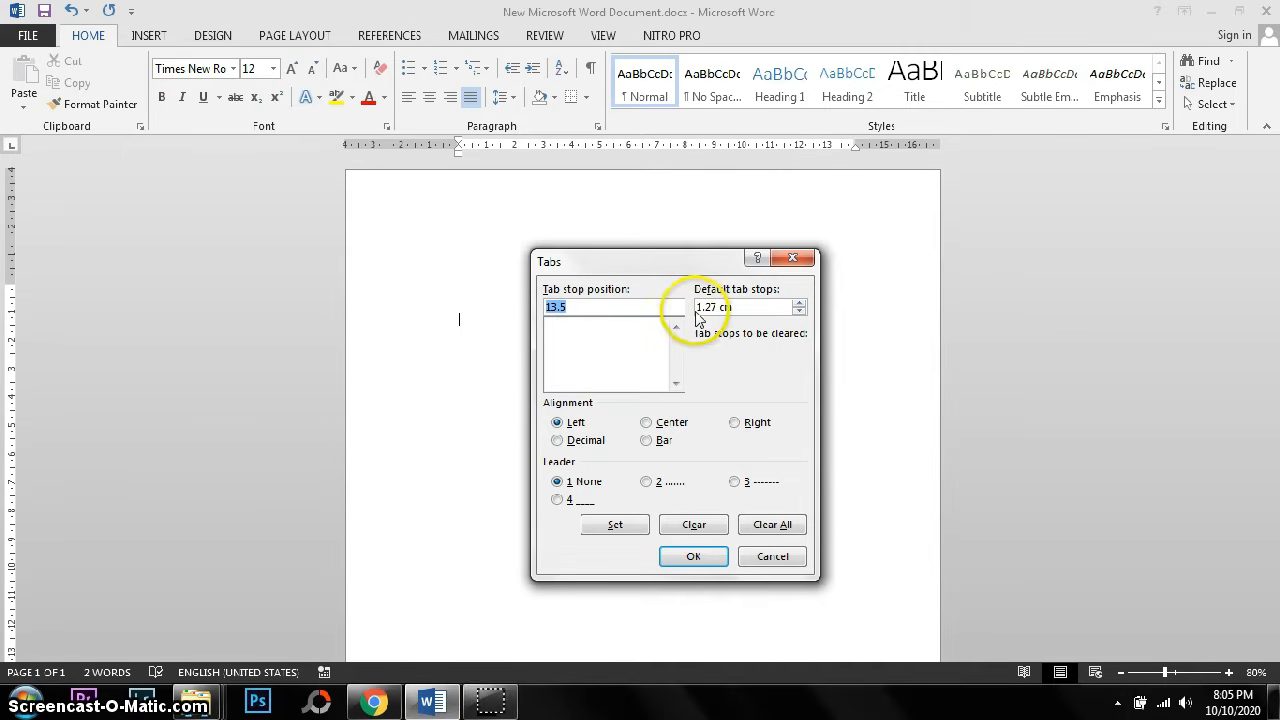
click(580, 307)
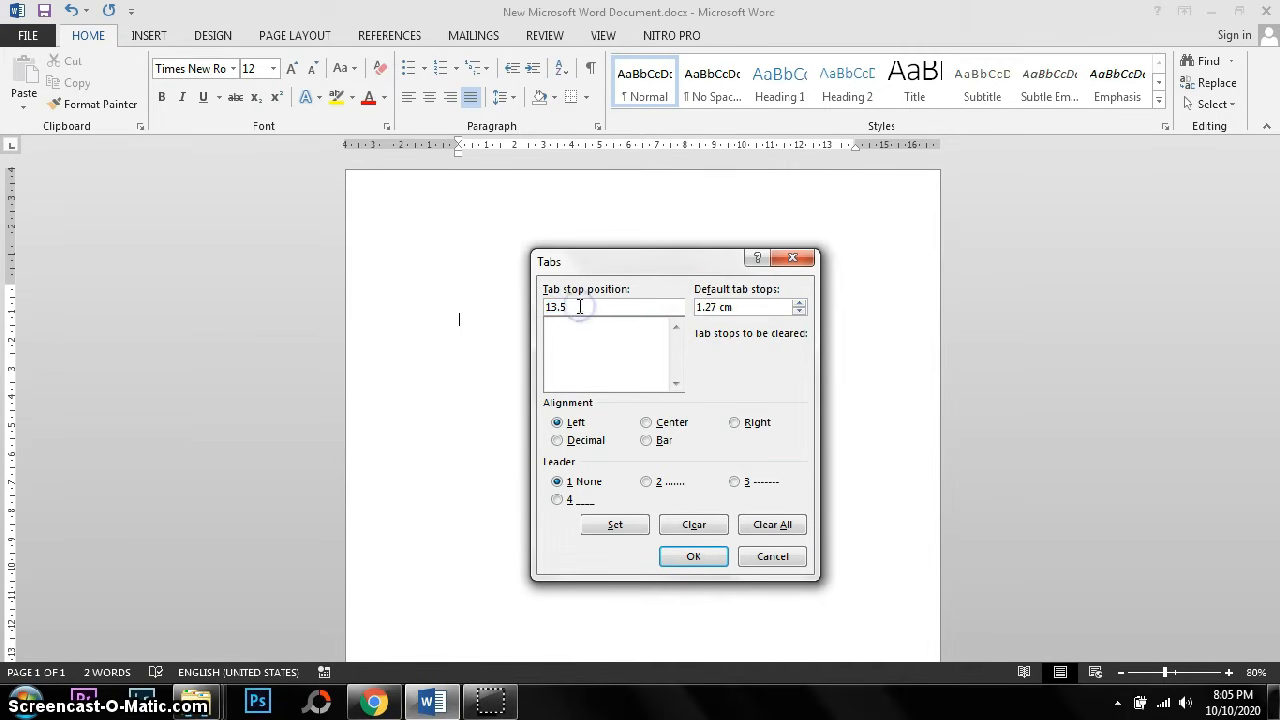
click(556, 307)
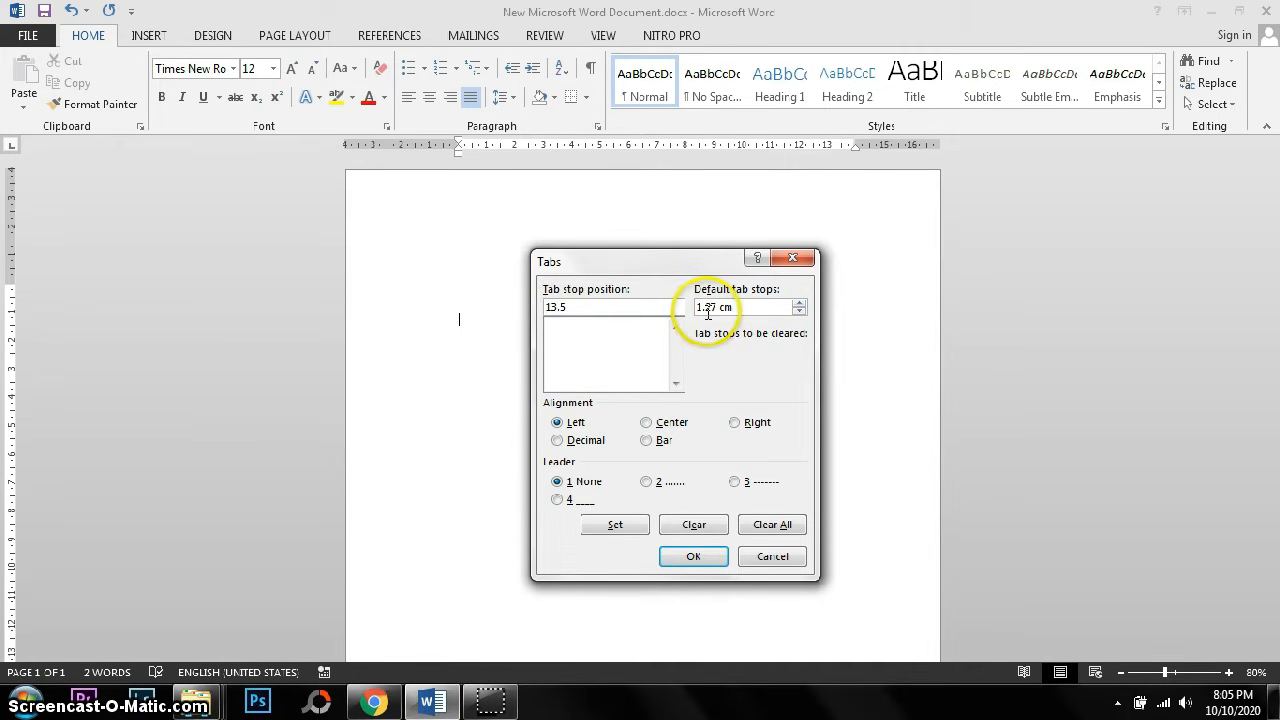
- Replace the entered tab stop position with 12.5 cm
click(580, 309)
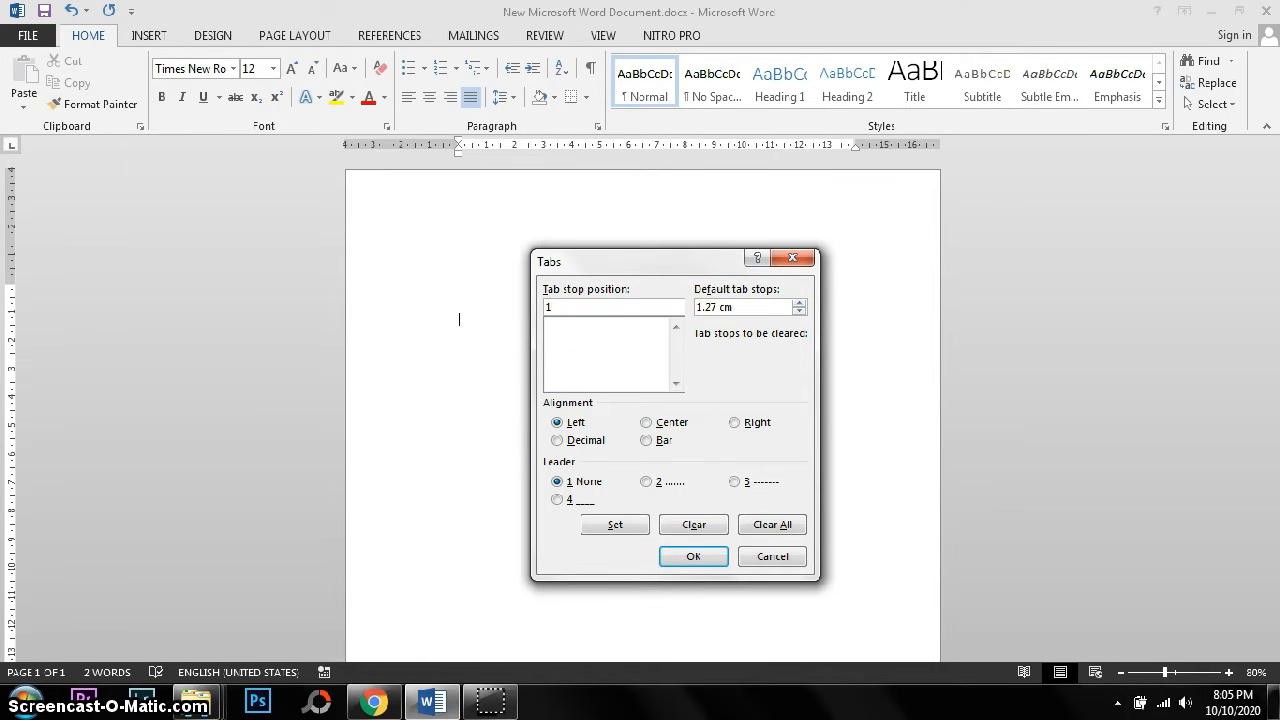
key(BackSpace)
text(12.5)
drag(587, 303, 521, 311)
click(578, 307)
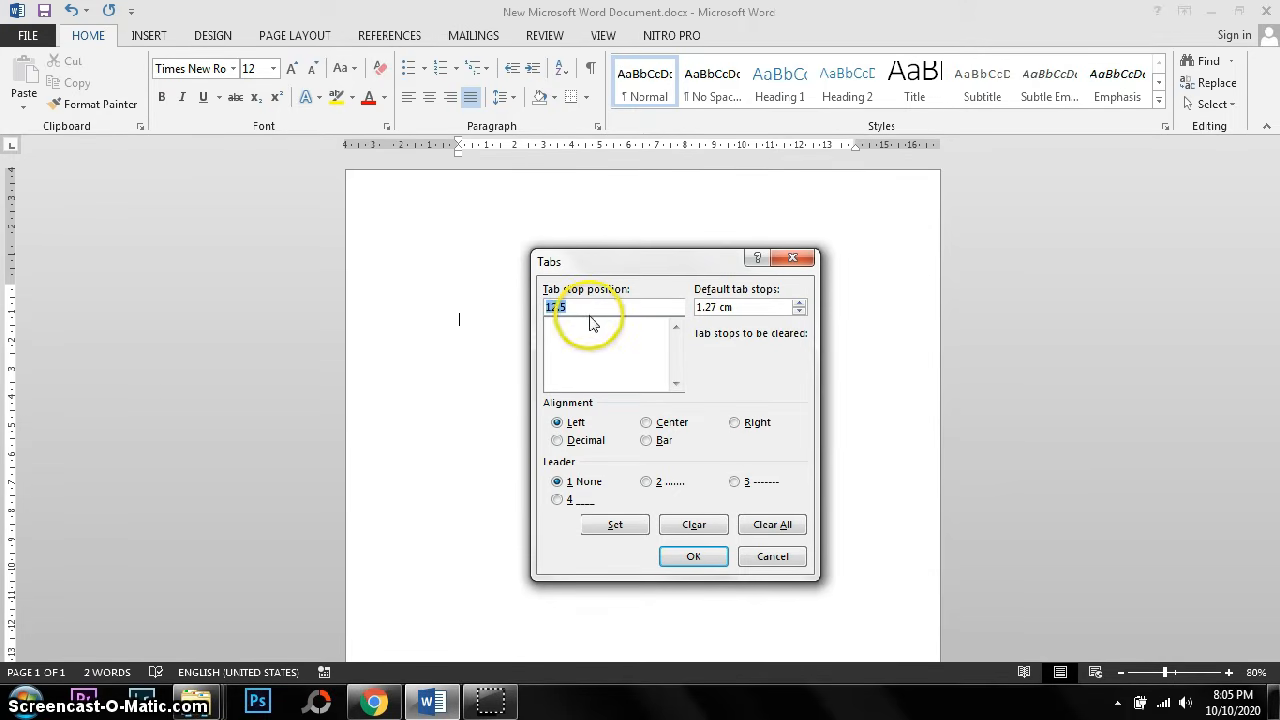
click(582, 308)
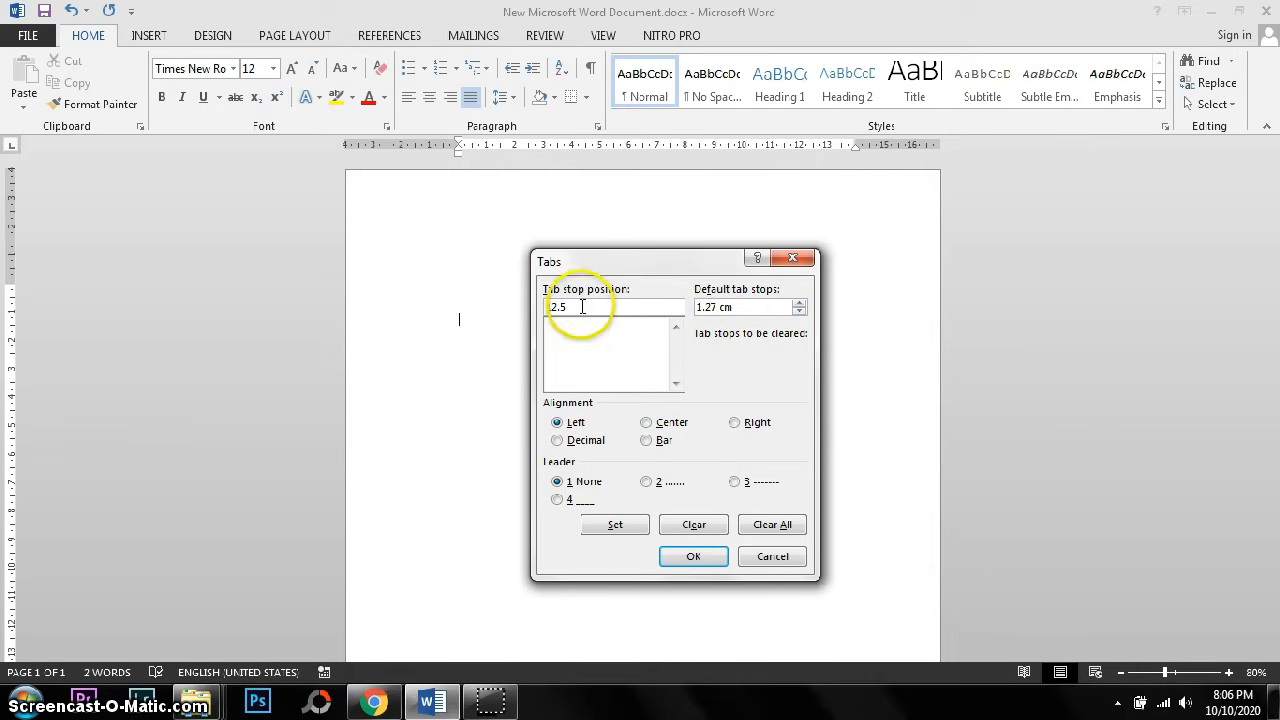
drag(582, 307, 528, 309)
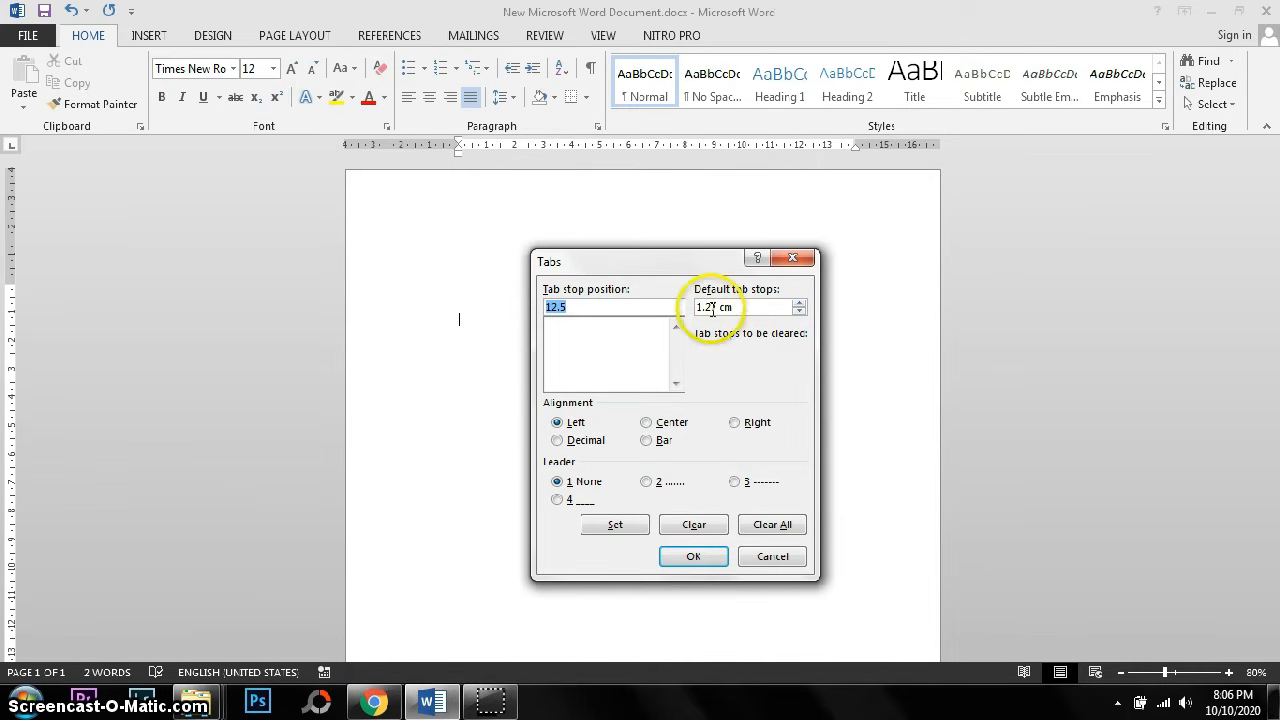
drag(737, 307, 582, 303)
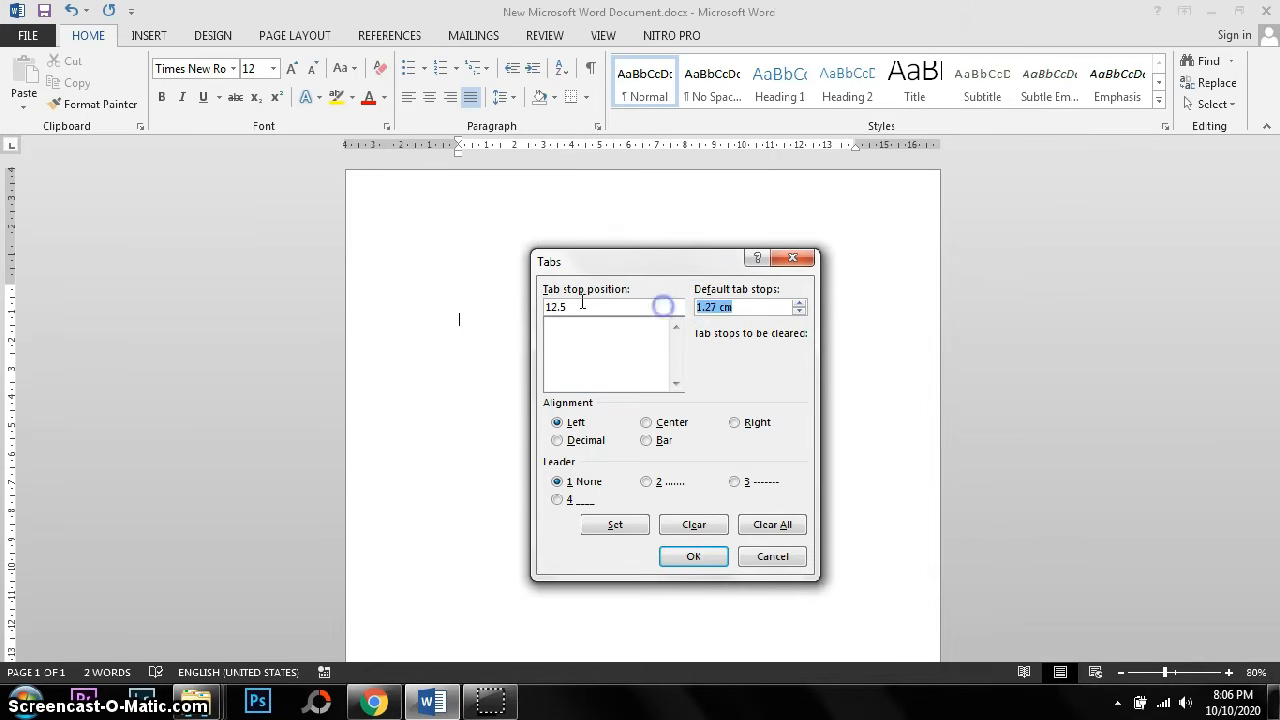
click(580, 304)
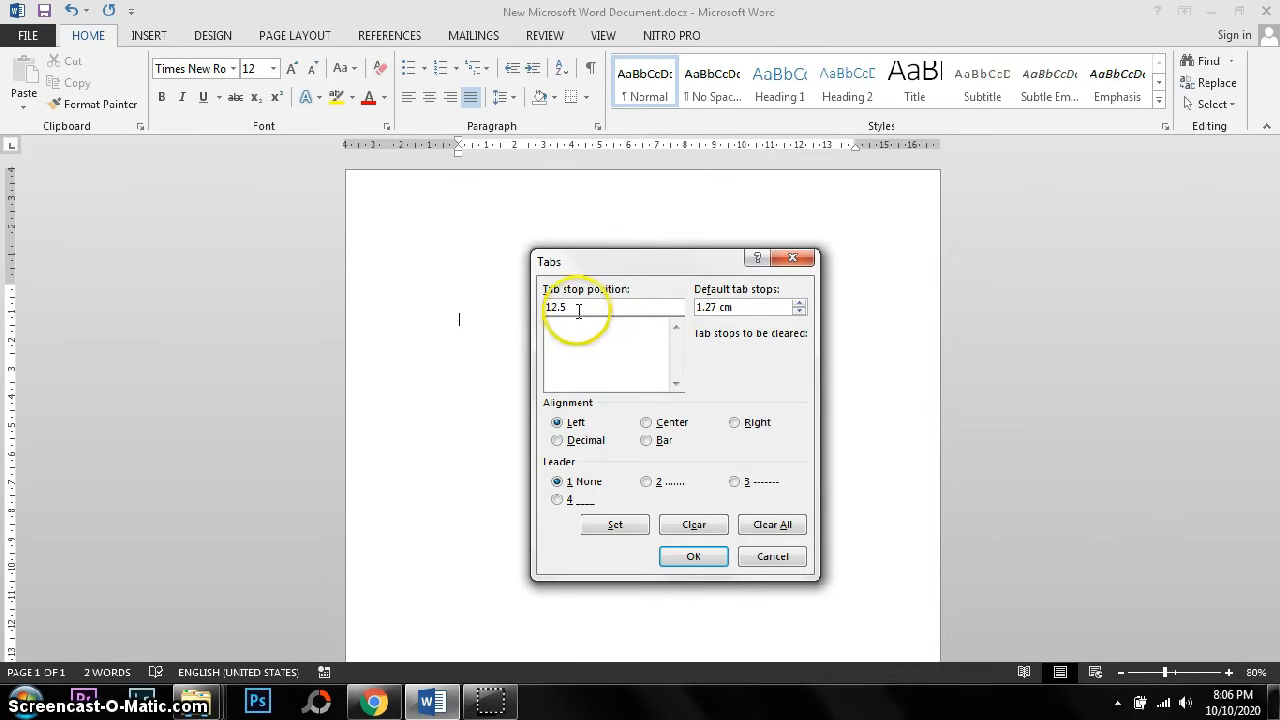
click(579, 310)
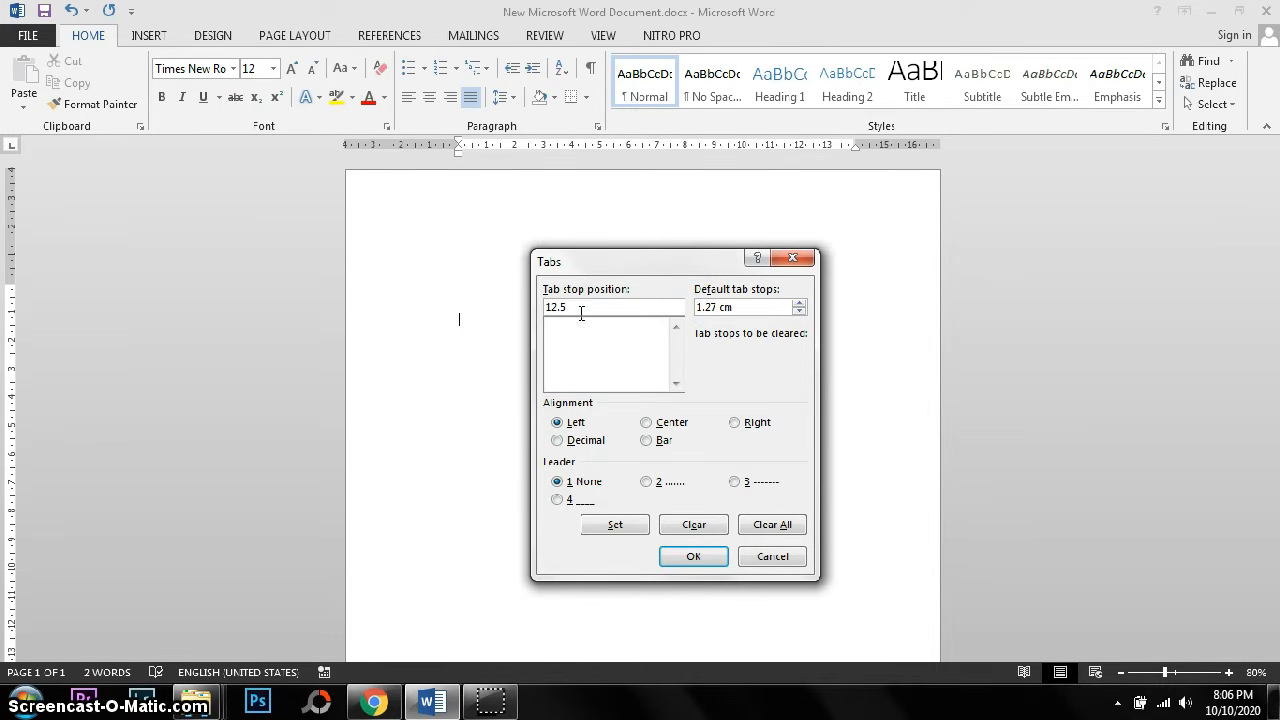
text(cm)
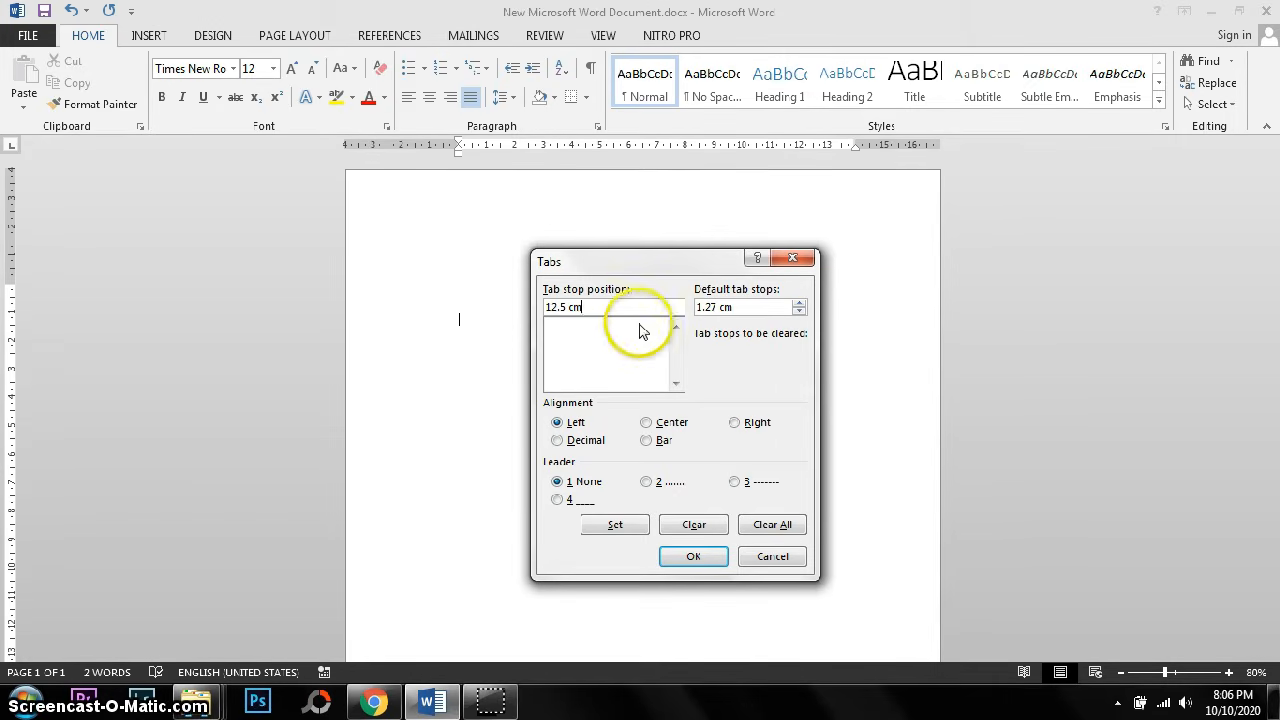
click(596, 309)
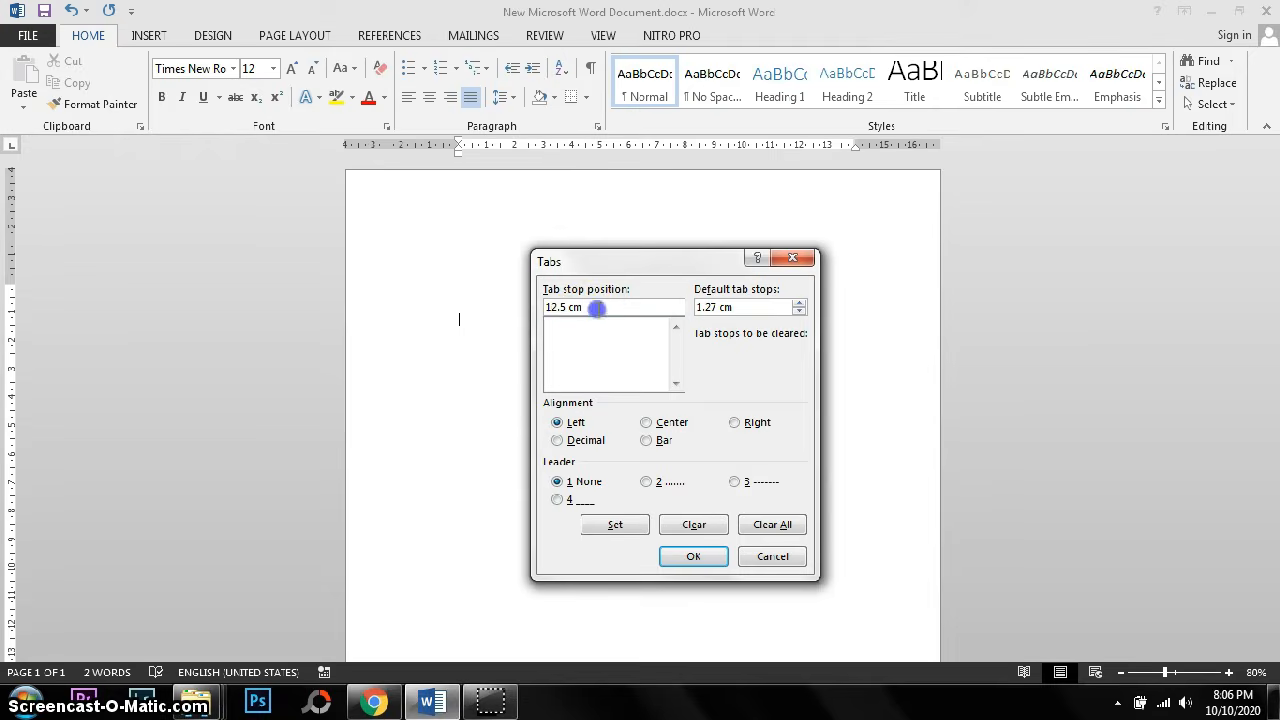
click(593, 310)
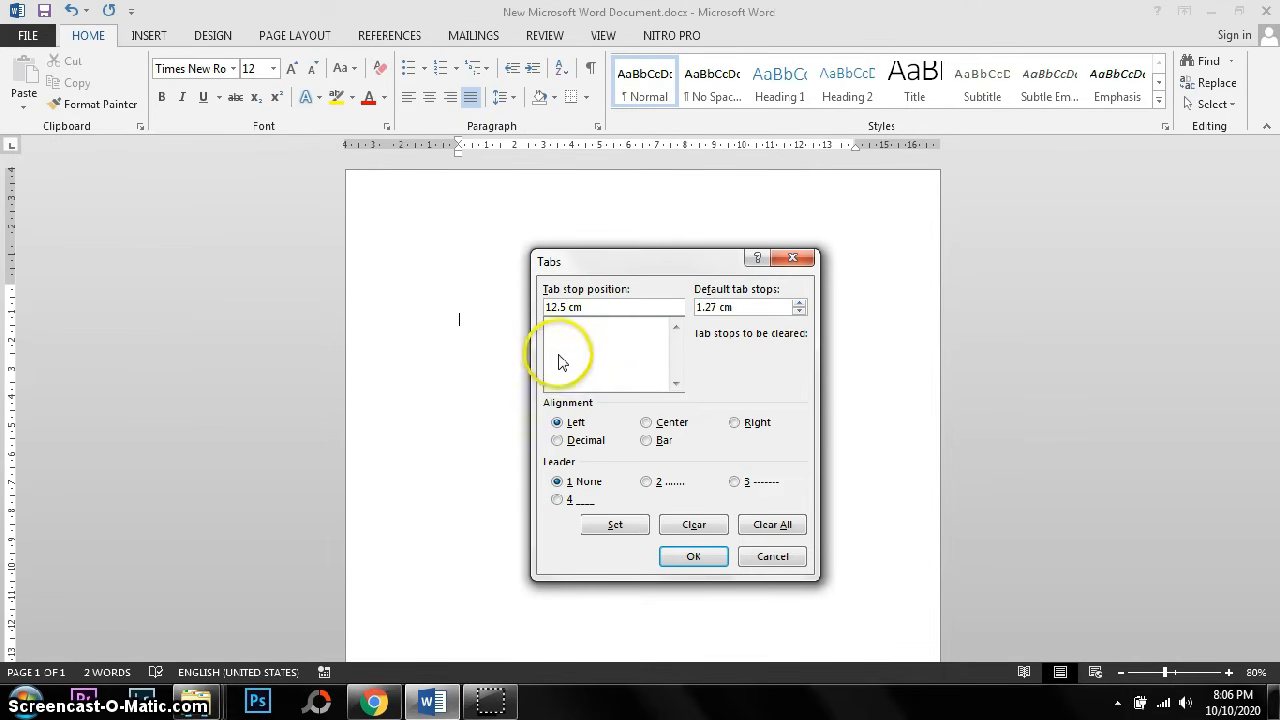
- Clear all tab stops and set a left-aligned tab stop at 12.5 cm with dotted leader style 2
click(765, 533)
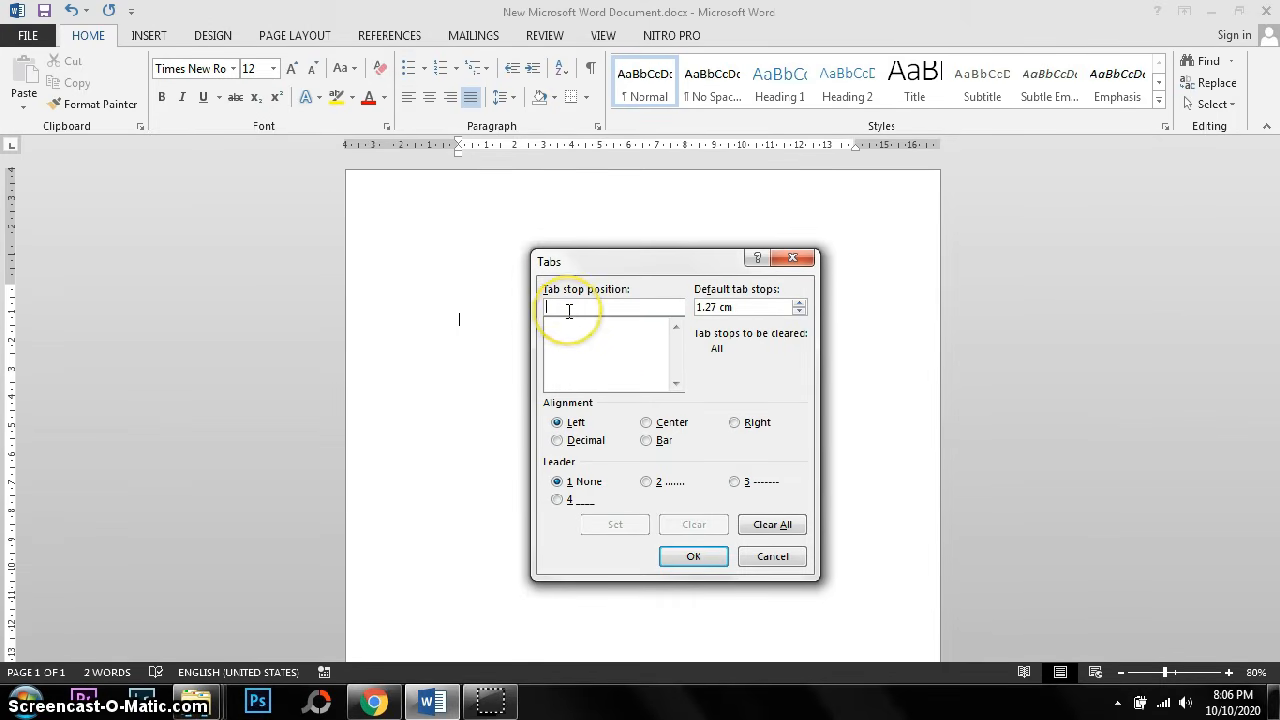
text(12.5cm)
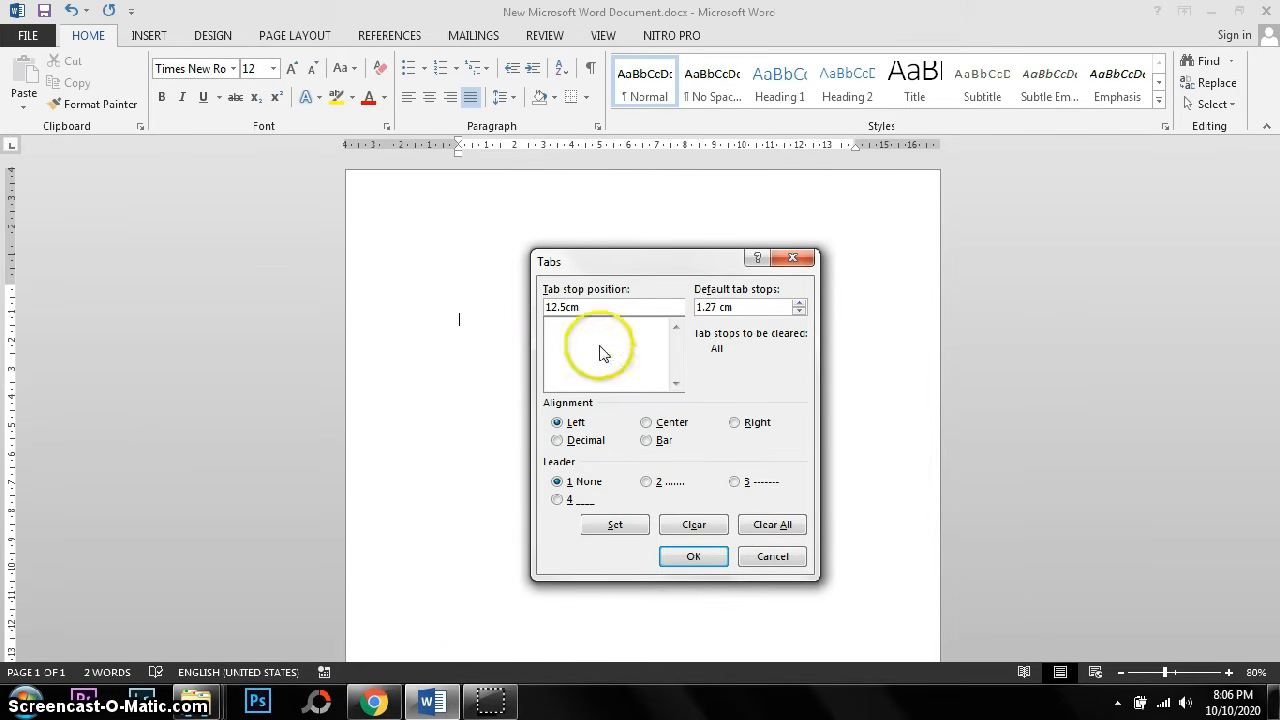
click(562, 422)
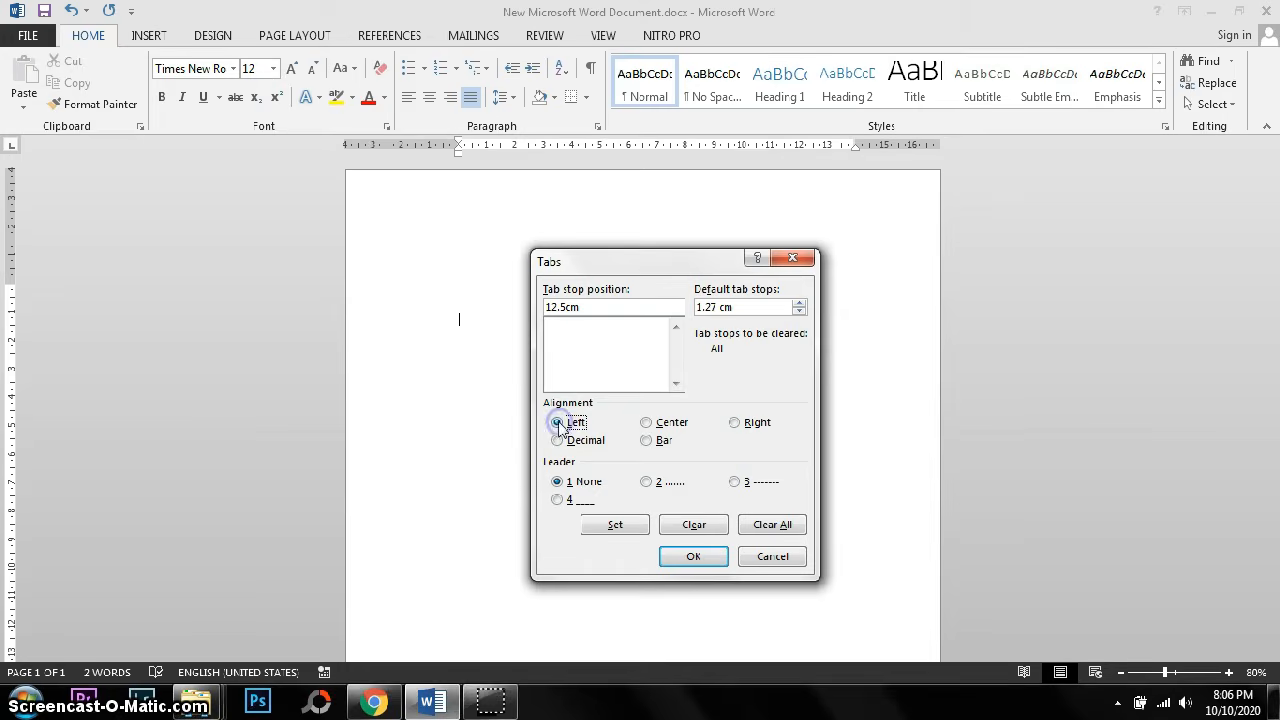
click(647, 484)
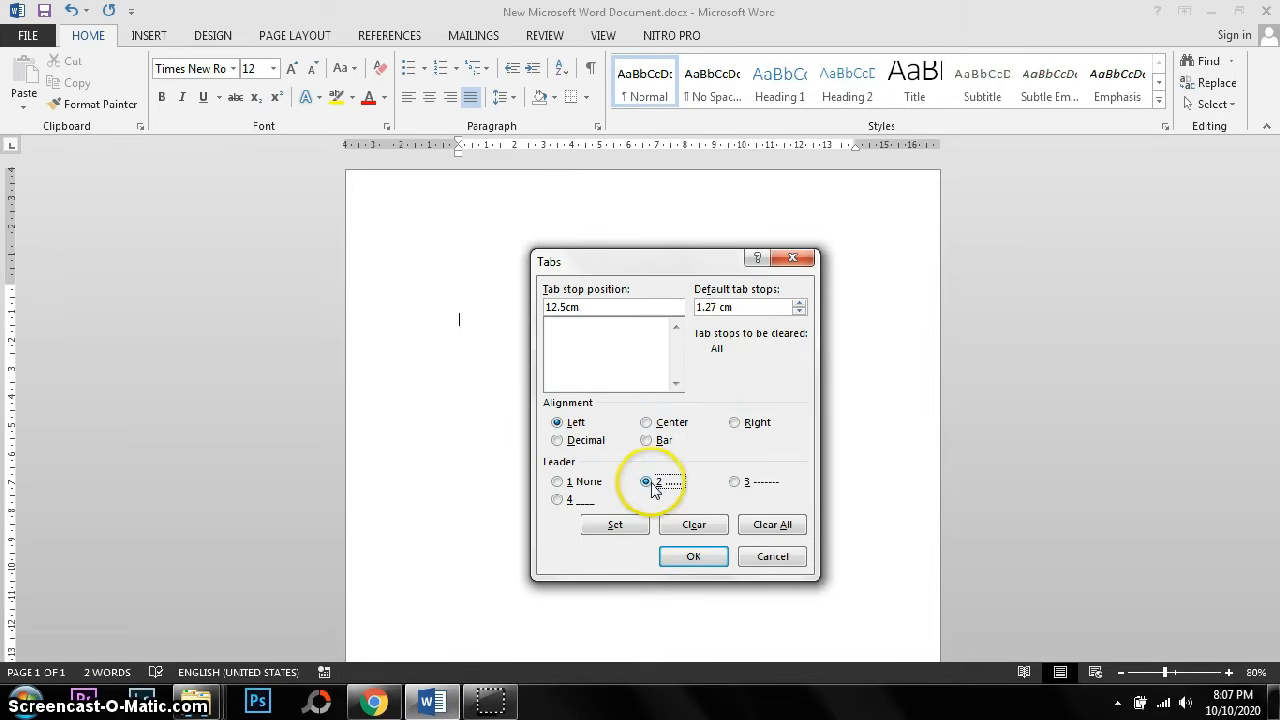
click(605, 527)
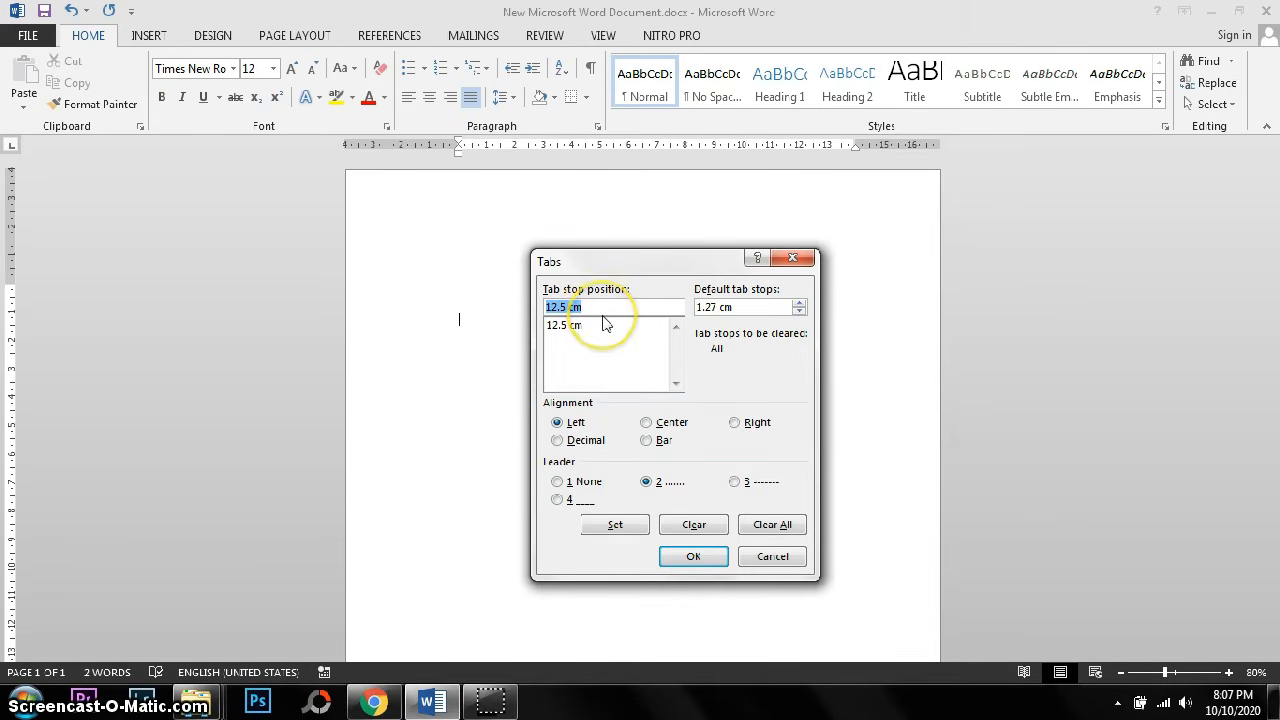
click(588, 297)
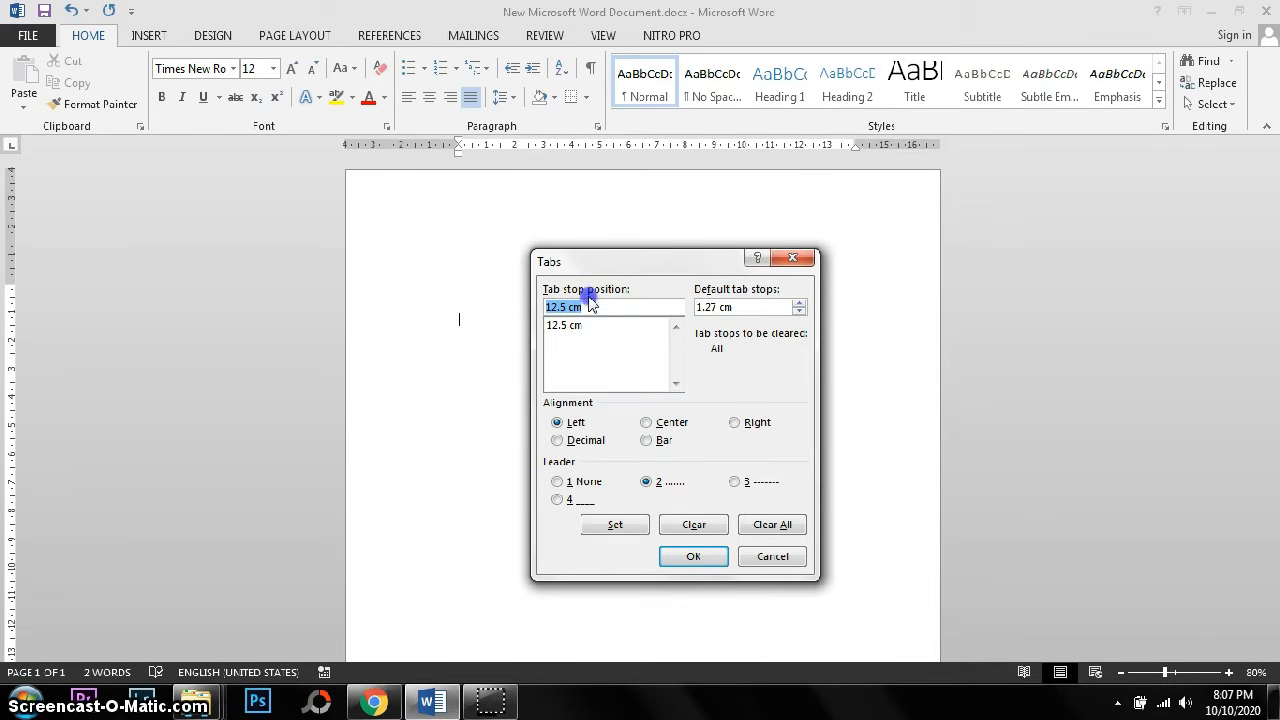
- Add a second, left-aligned tab stop at 13.5 cm with leader option 1 None
key(BackSpace)
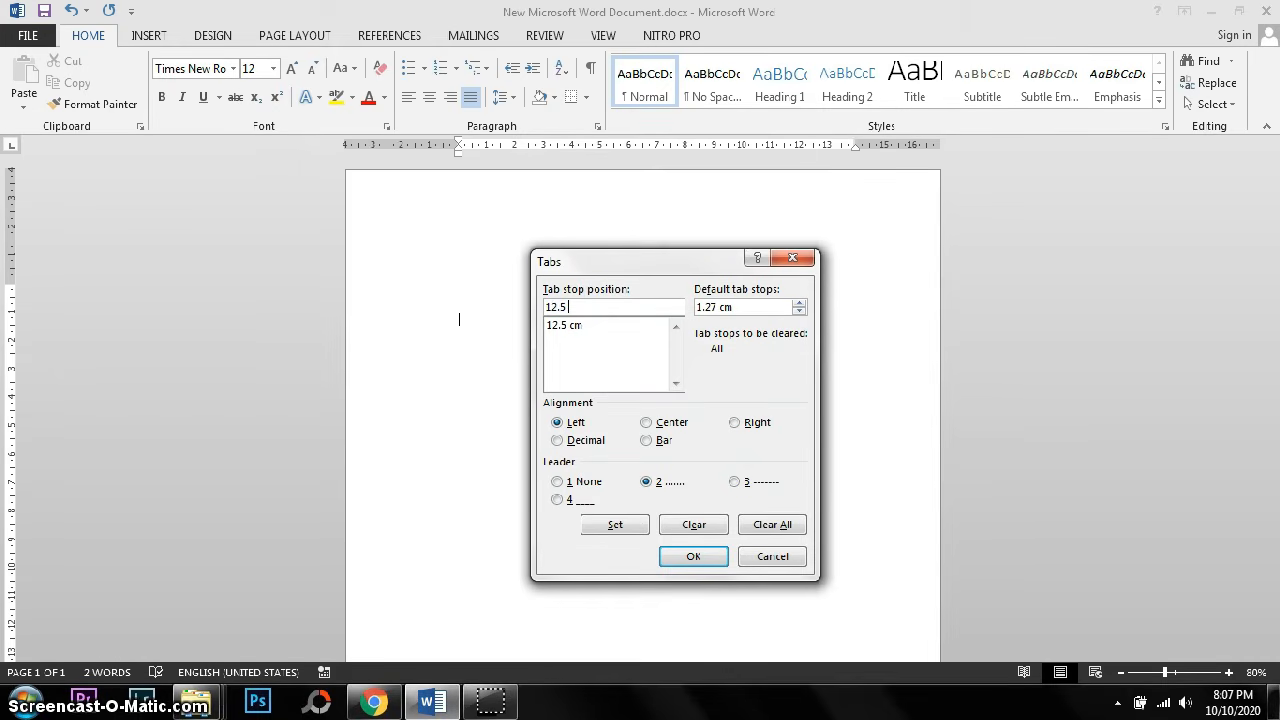
key(BackSpace)
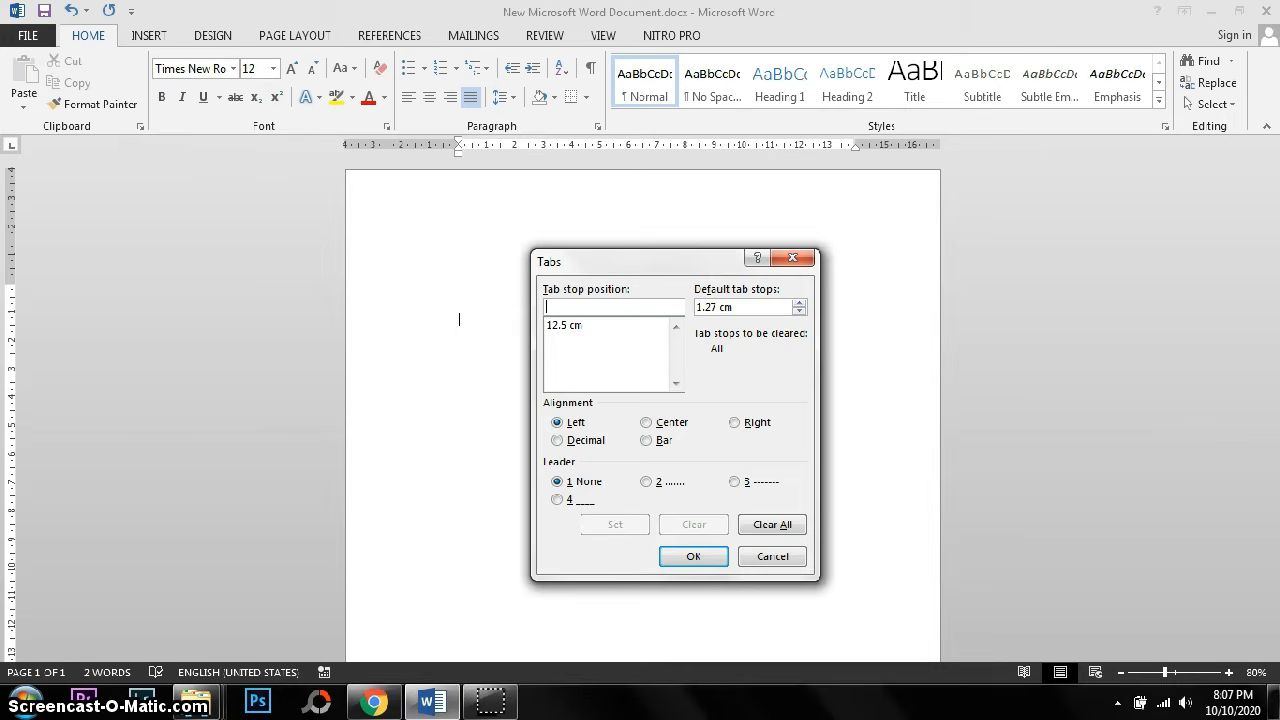
text(13.5)
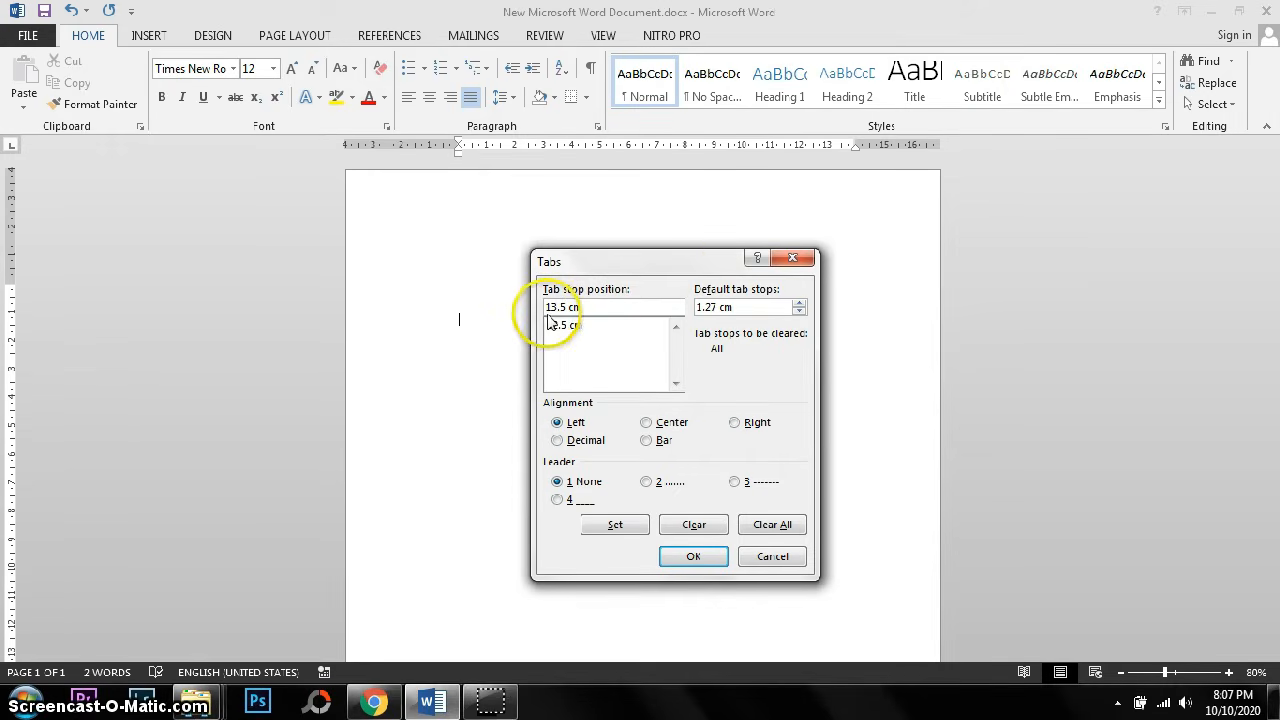
drag(603, 307, 500, 308)
key(BackSpace)
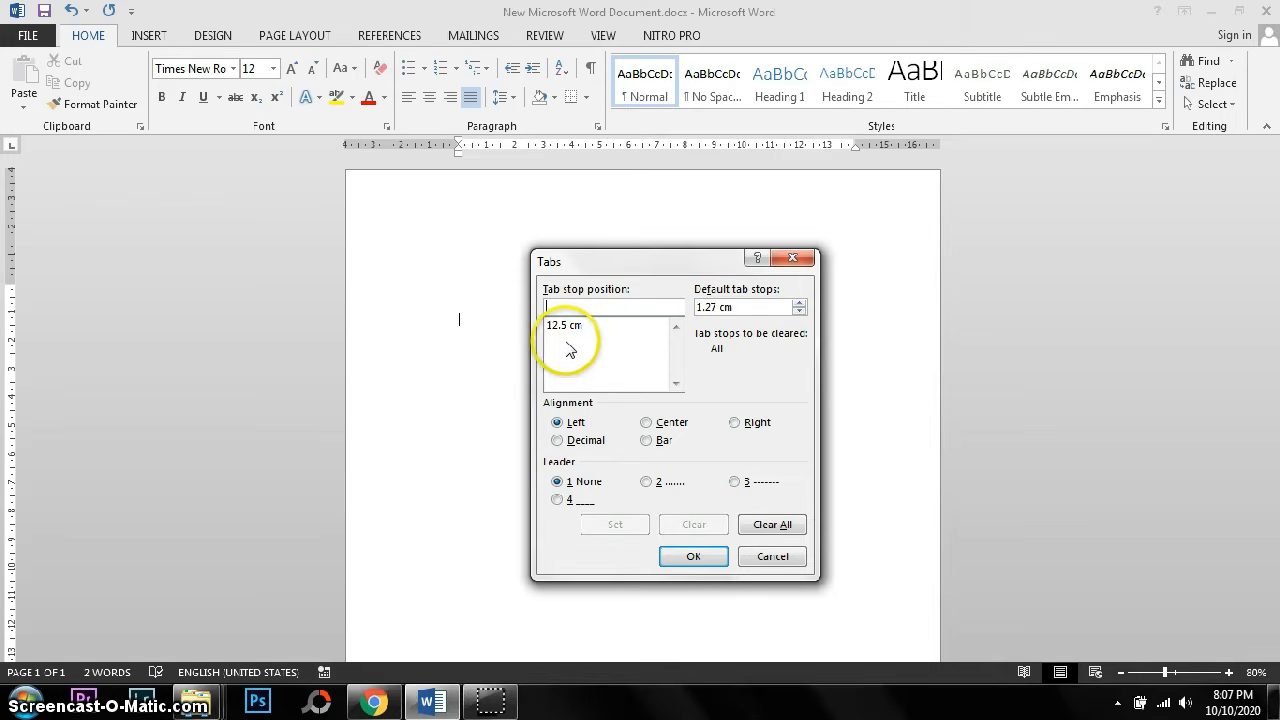
click(574, 307)
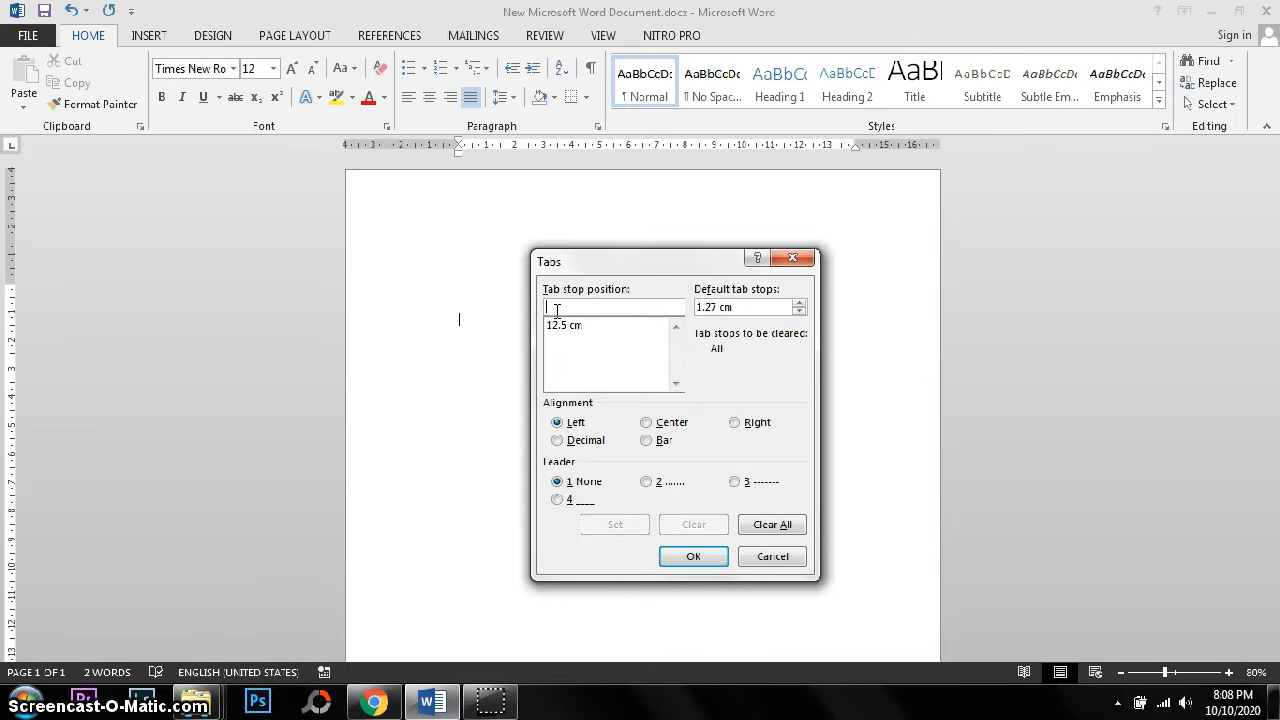
text(13.5)
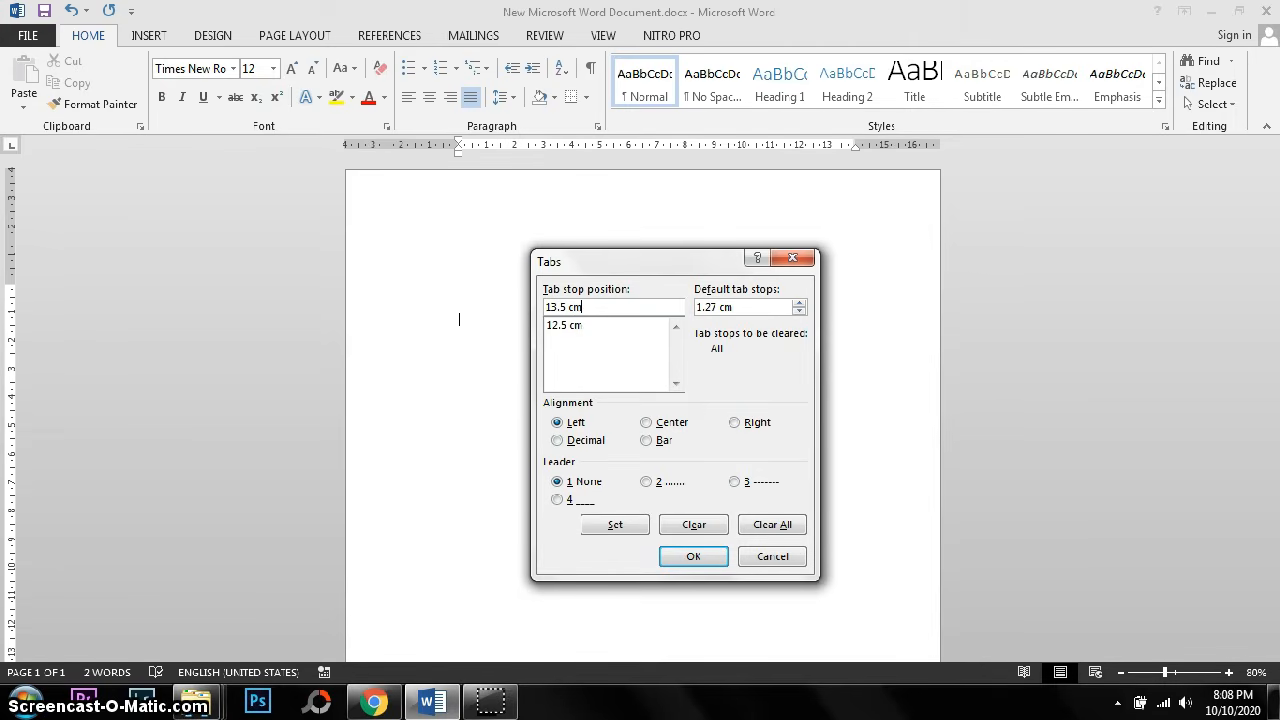
drag(600, 307, 516, 293)
click(608, 307)
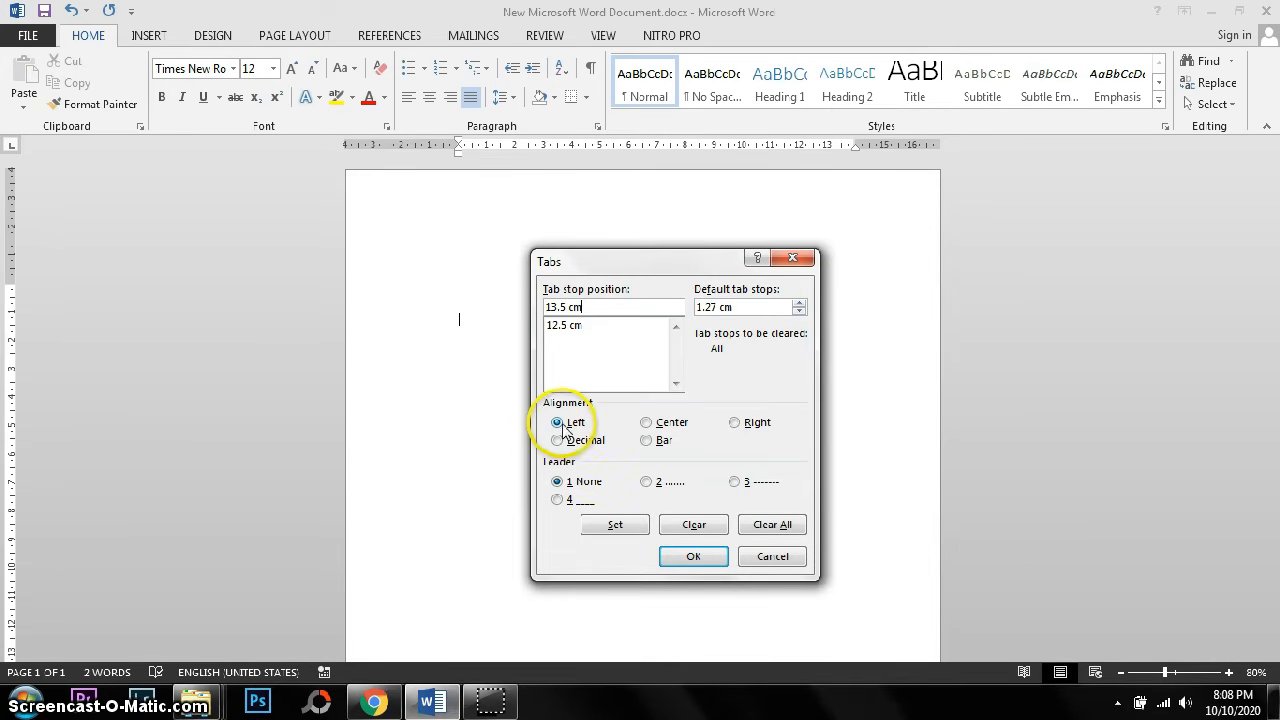
click(558, 484)
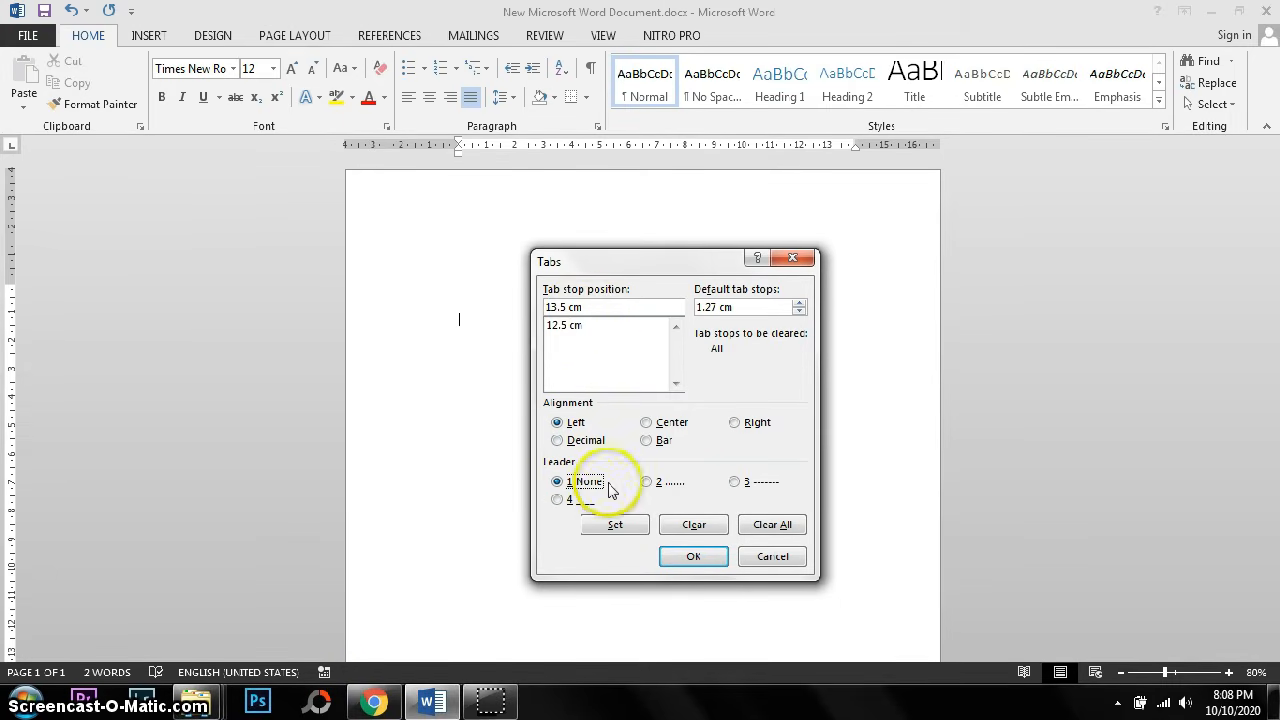
click(602, 526)
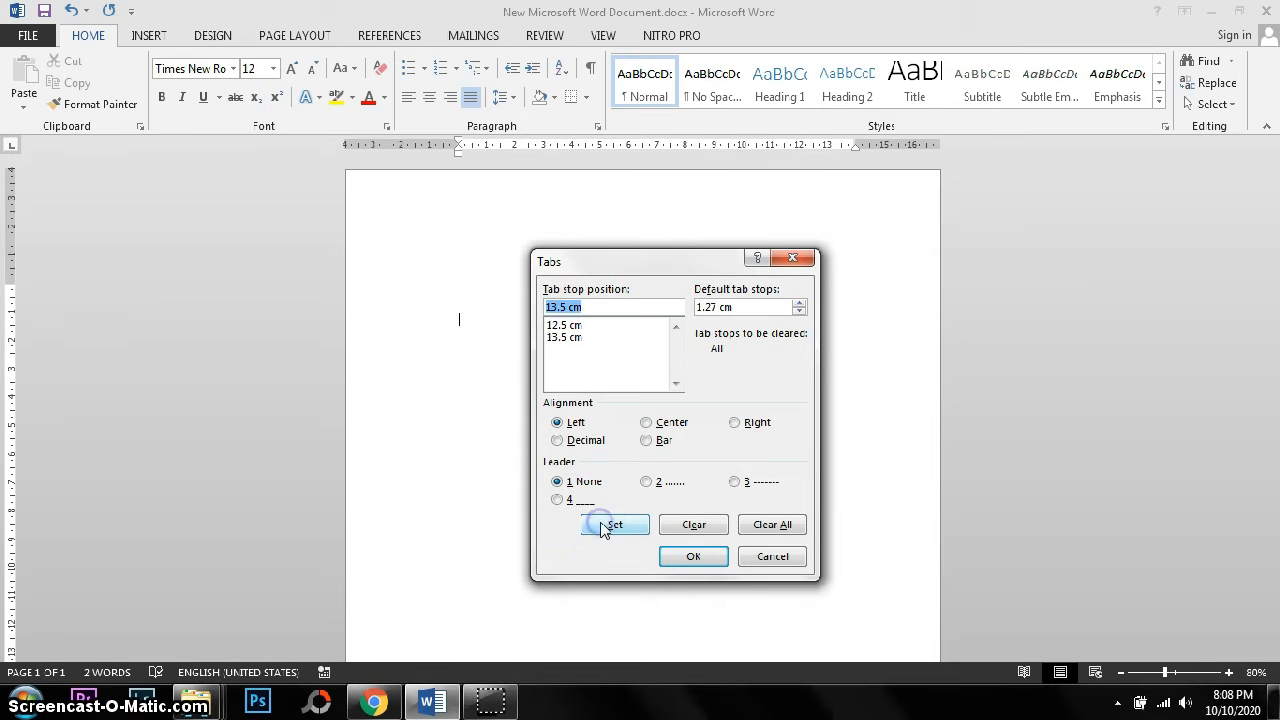
- Compare the settings of the 12.5 cm and 13.5 cm tab stops and apply both to the line
click(586, 326)
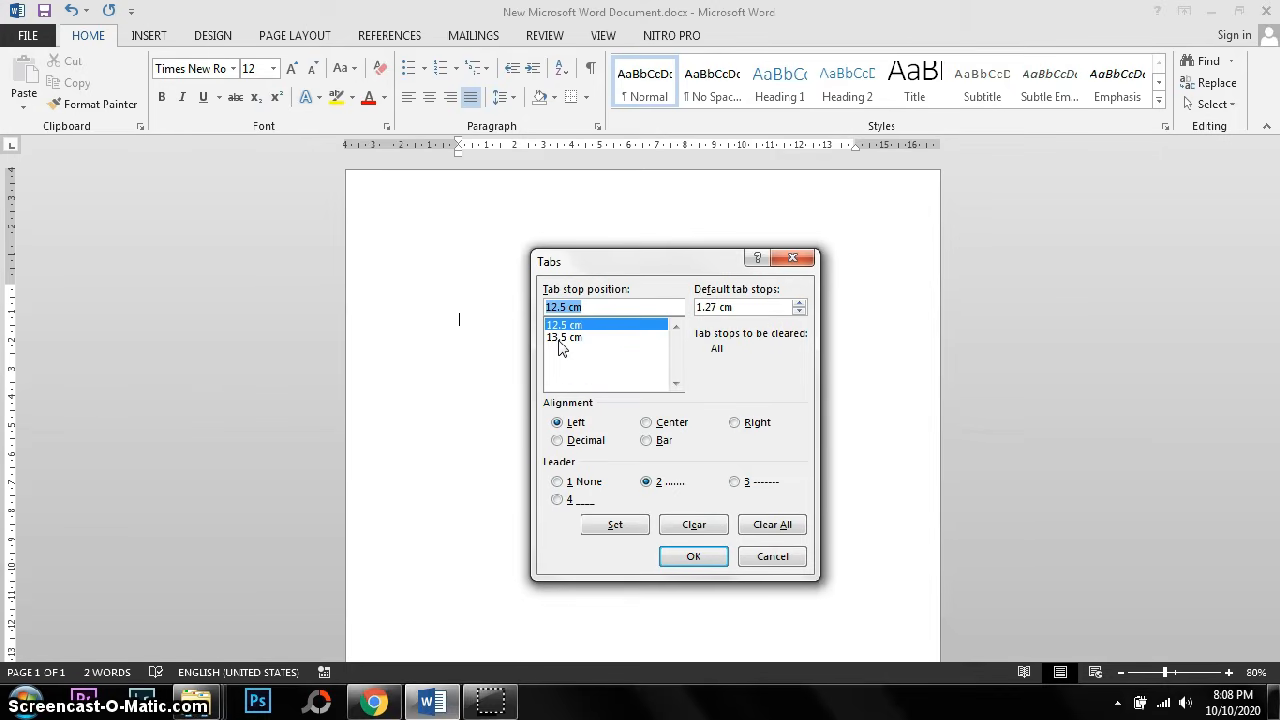
click(560, 339)
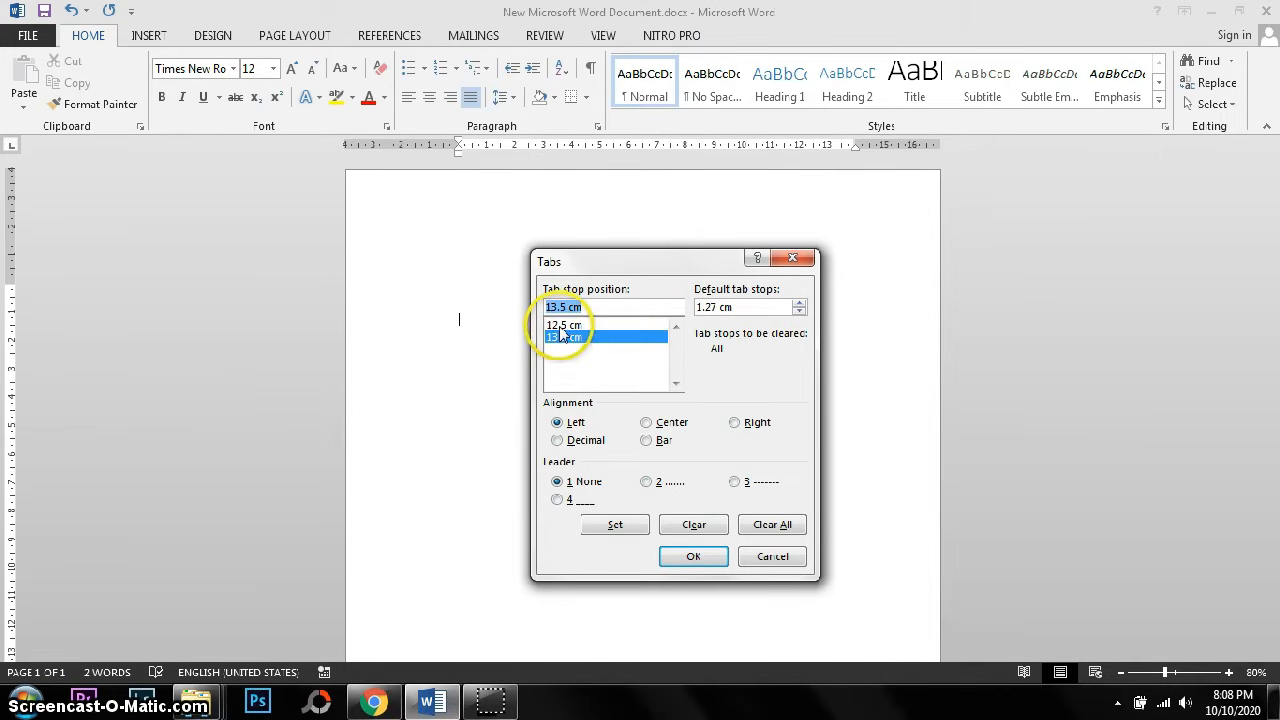
click(562, 326)
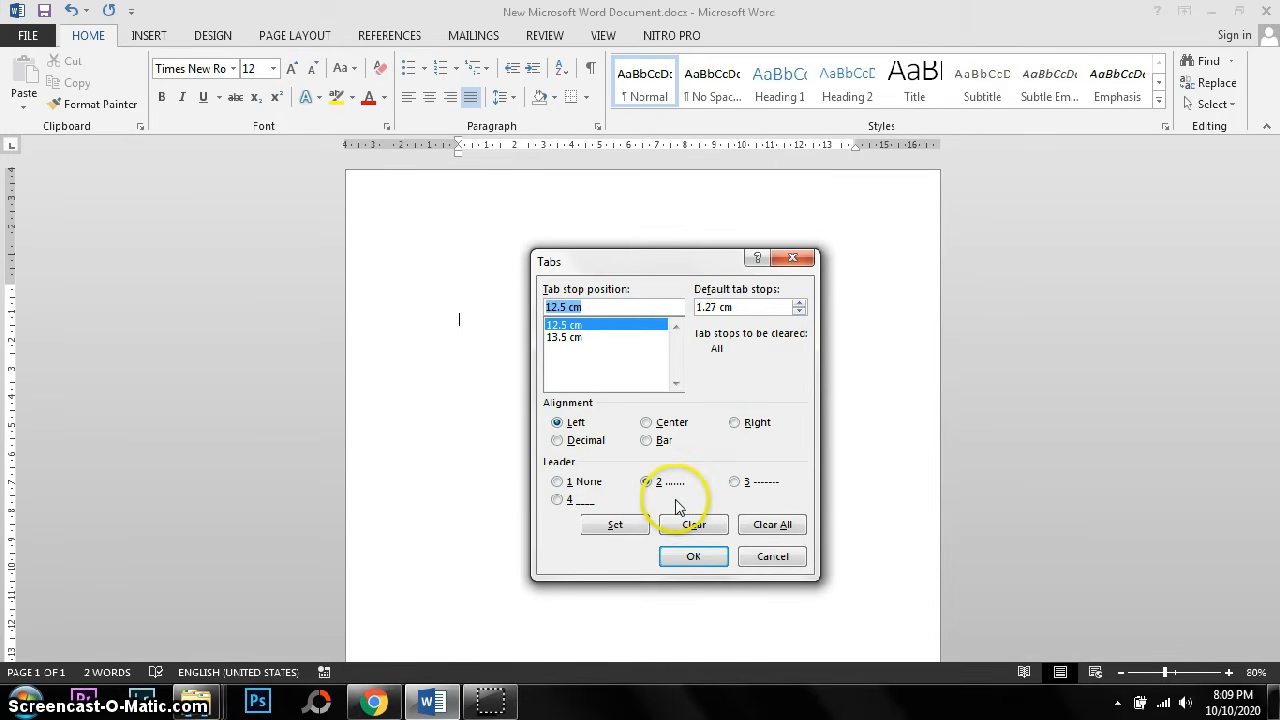
click(573, 338)
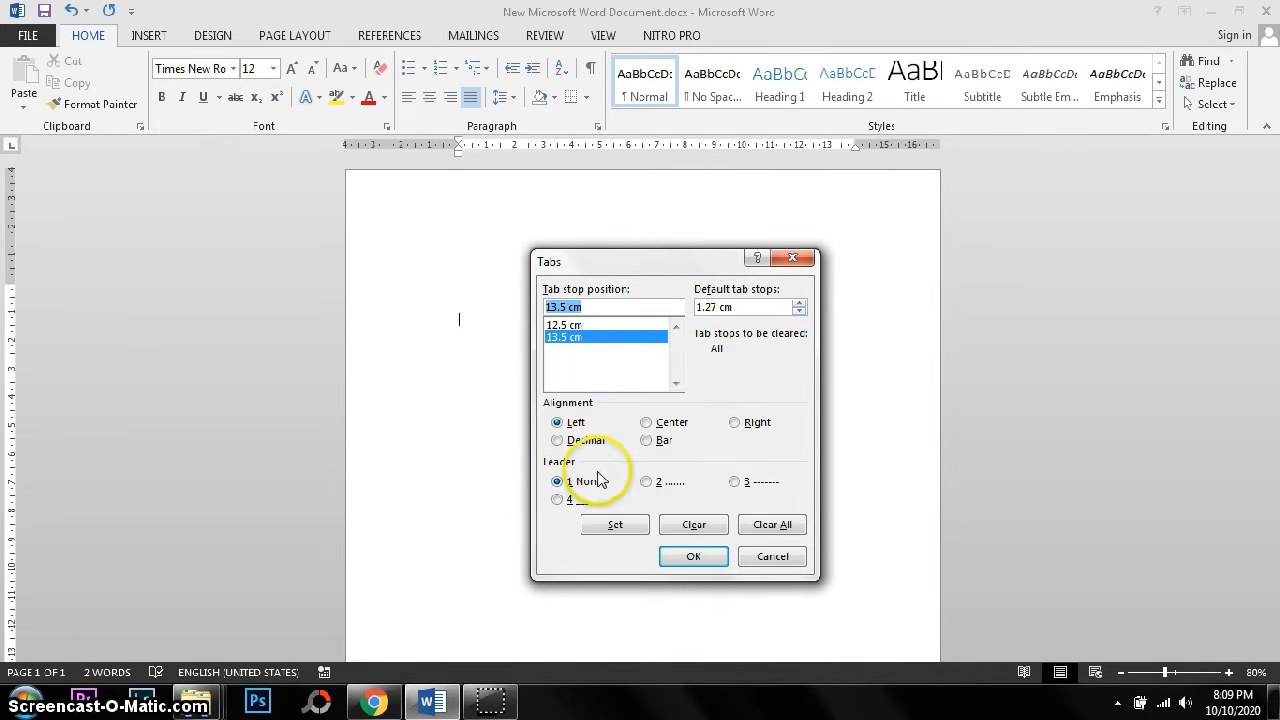
click(694, 557)
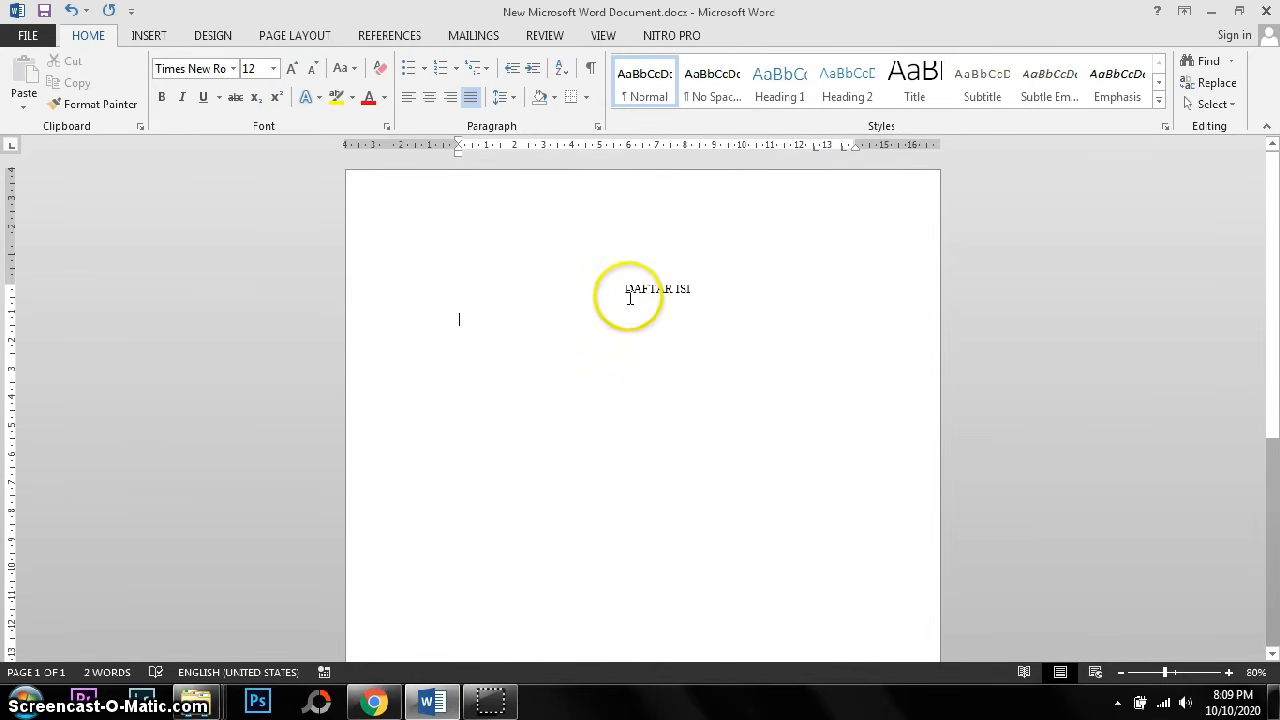
- Write the entry "Halaman Judul" below the DAFTAR ISI title, with a dotted leader and page number i at the second tab stop
click(621, 336)
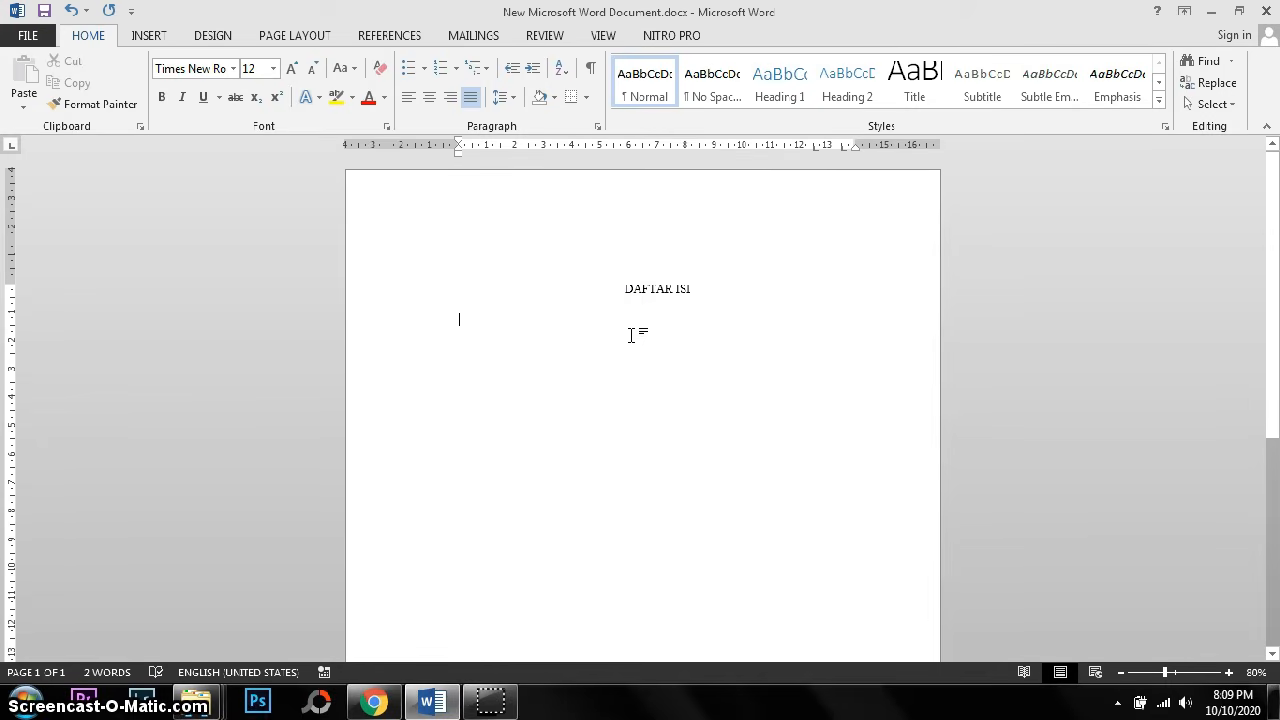
text(Hal)
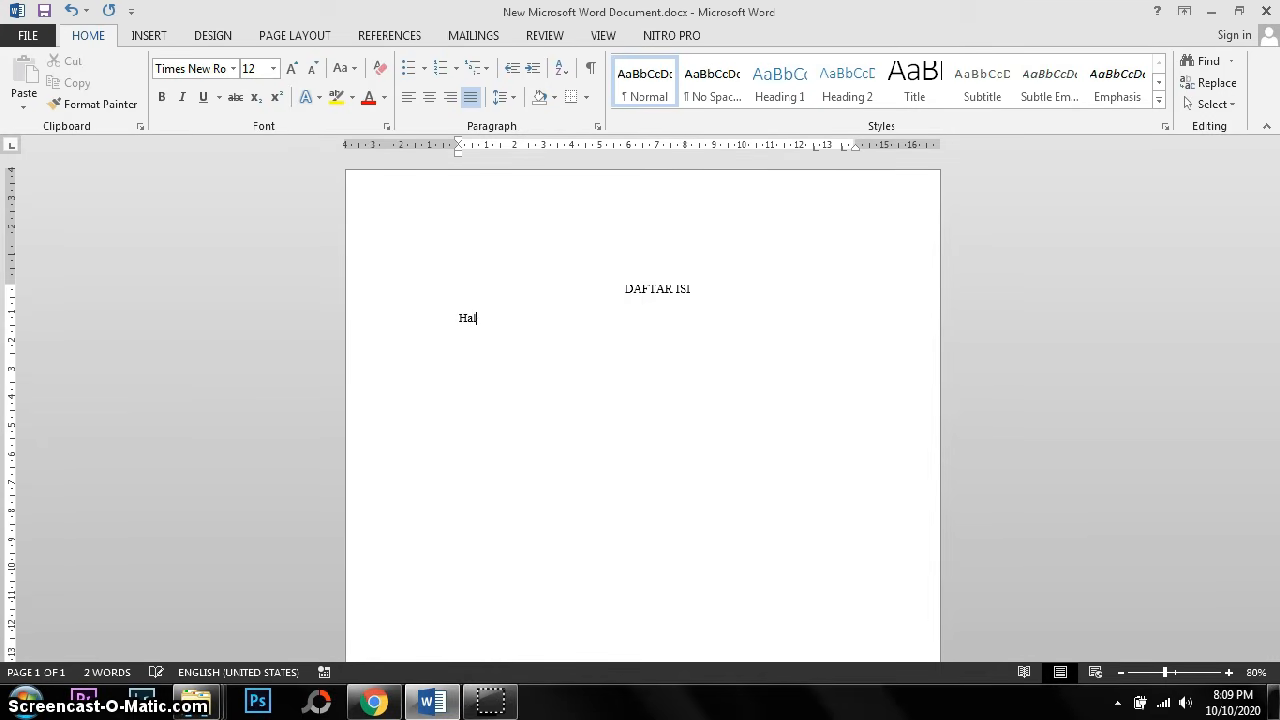
text(aman Judul)
key(Tab)
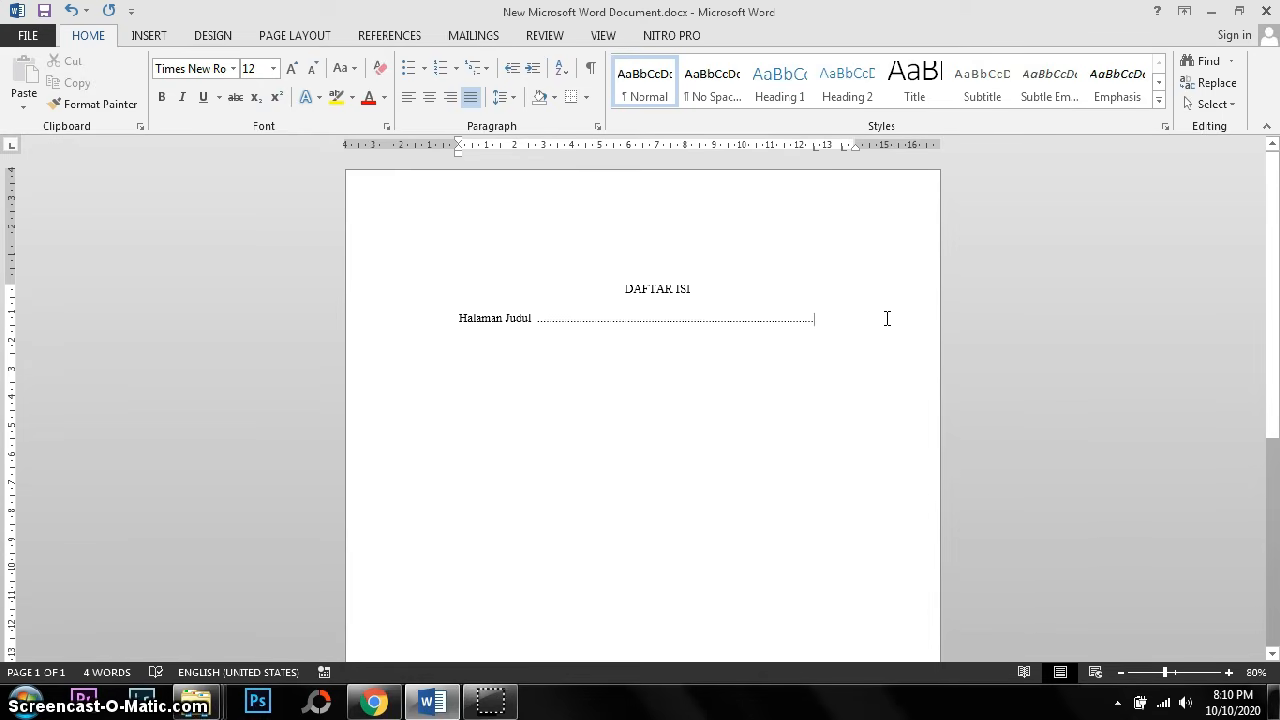
key(Tab)
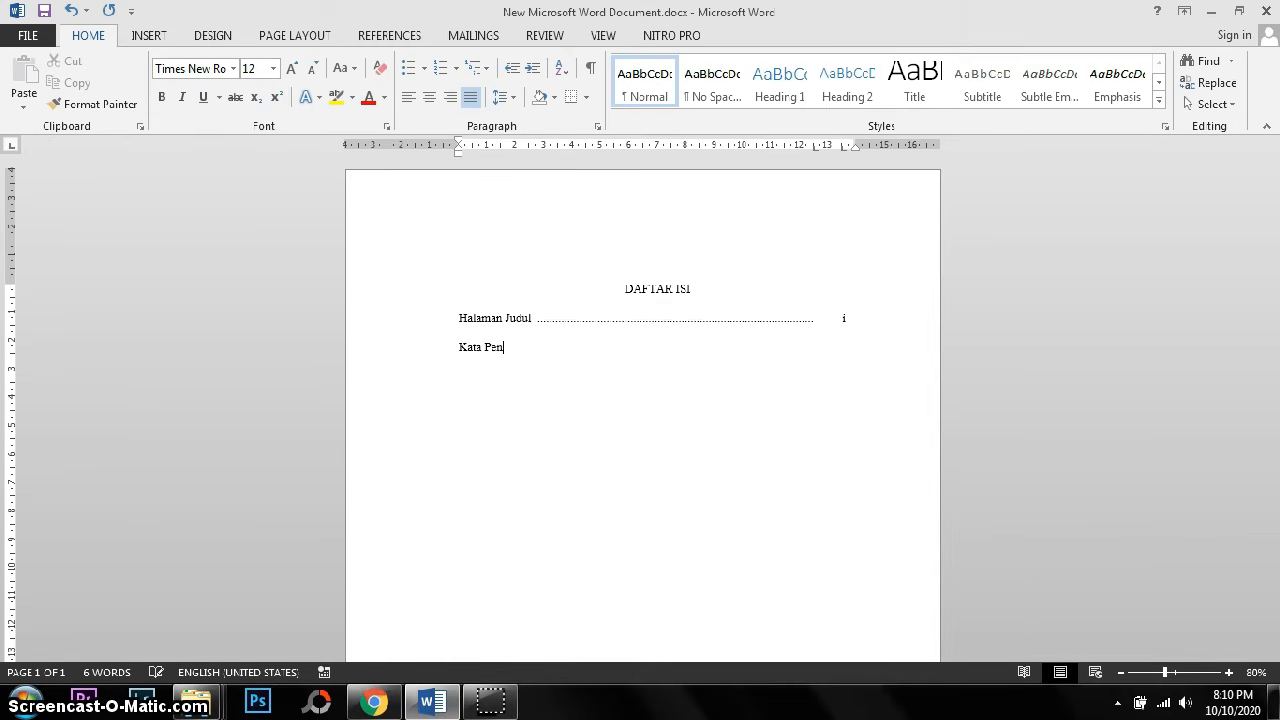
- Add the entries "Kata Pengantar" with page number ii and "Abstrak" with page number iii, each with a dotted leader
text(tar)
key(Tab)
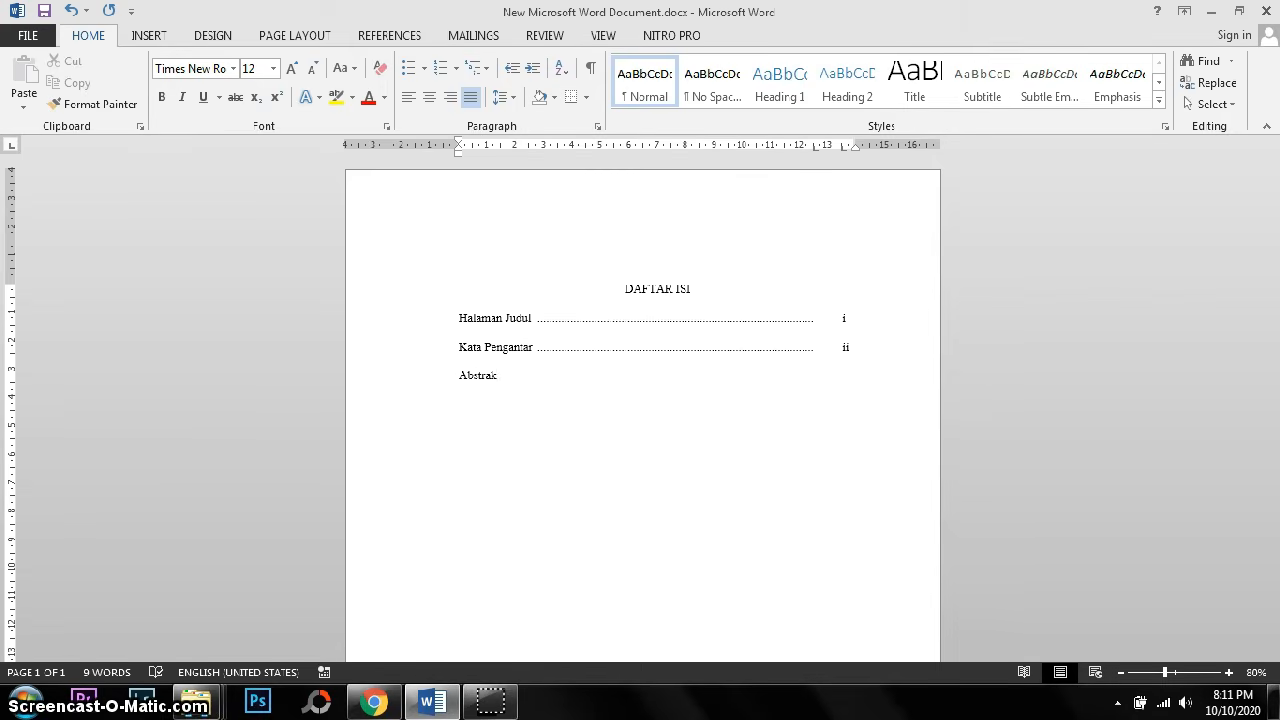
key(Tab)
text(iii)
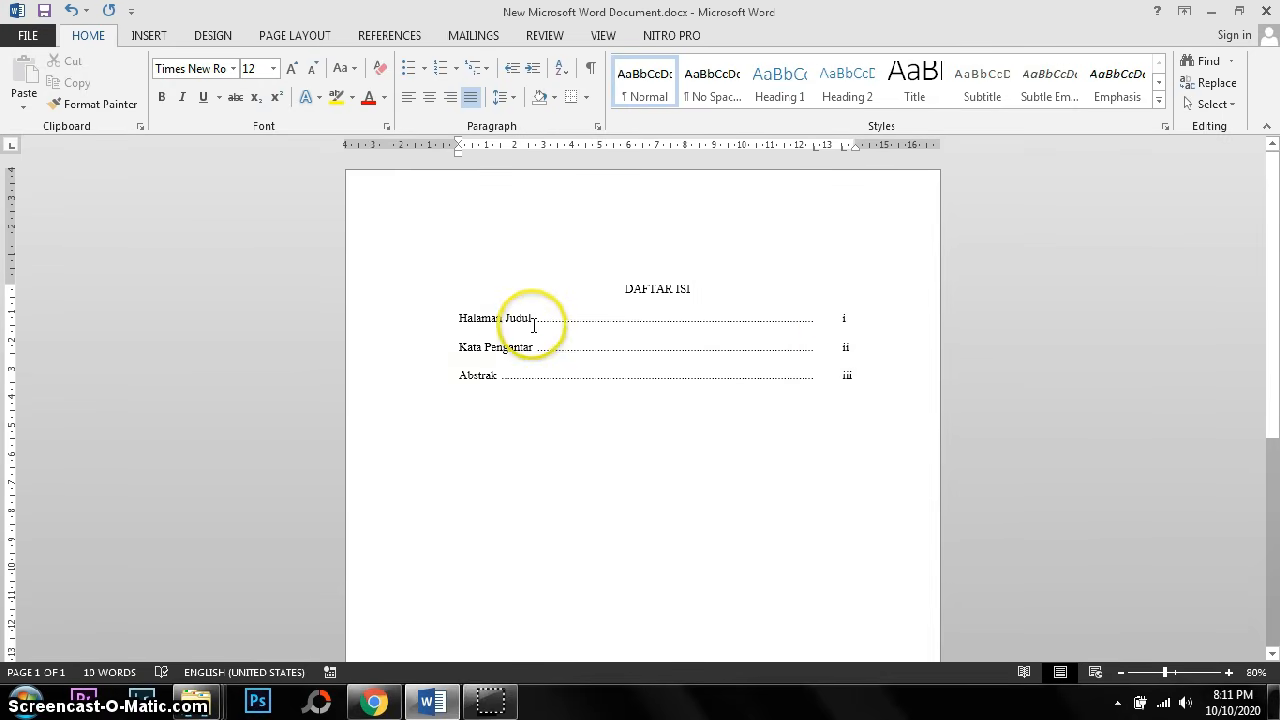
- Leave an empty line after the Abstrak entry and write the note "Ketik spasi tab tab masukan halaman"
drag(461, 318, 526, 326)
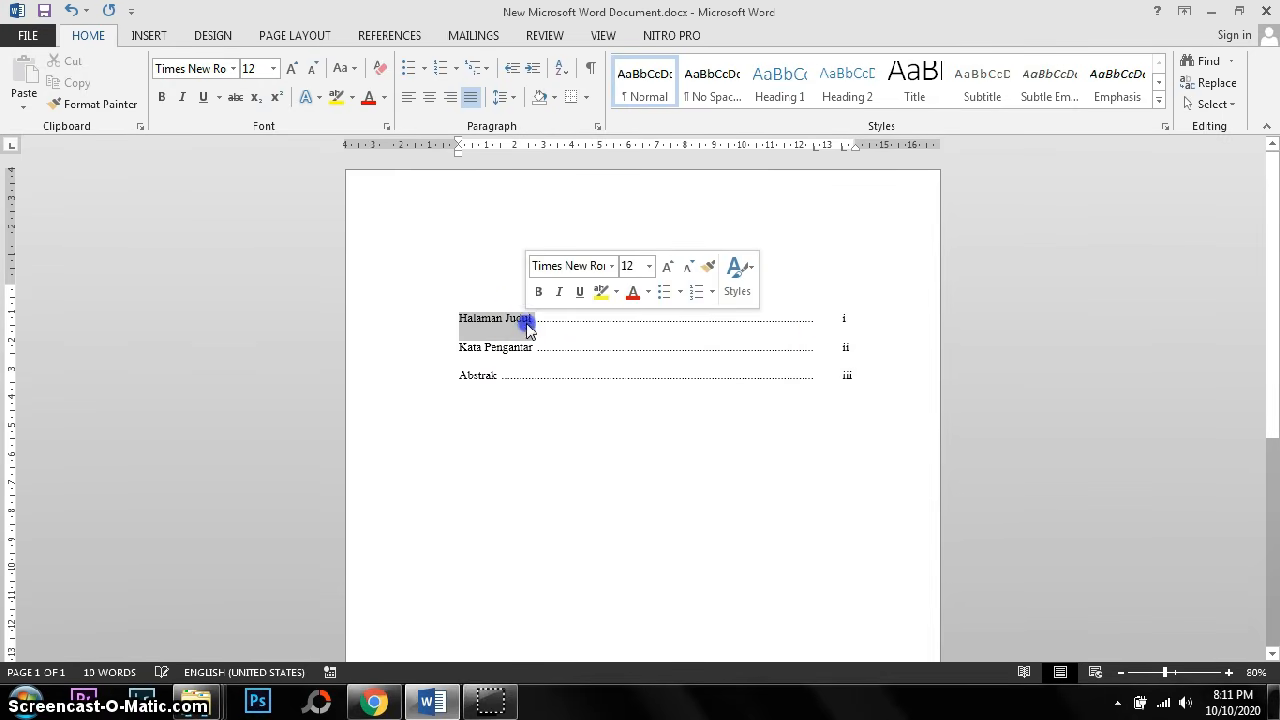
click(531, 321)
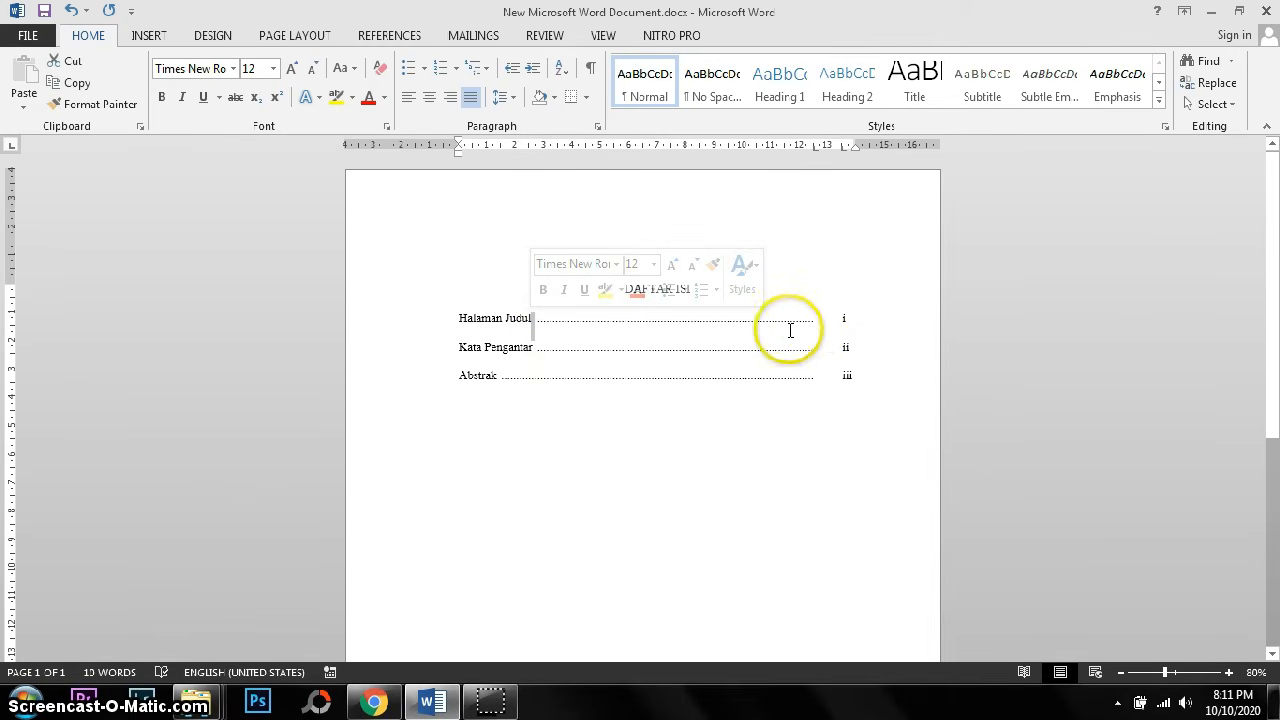
click(859, 382)
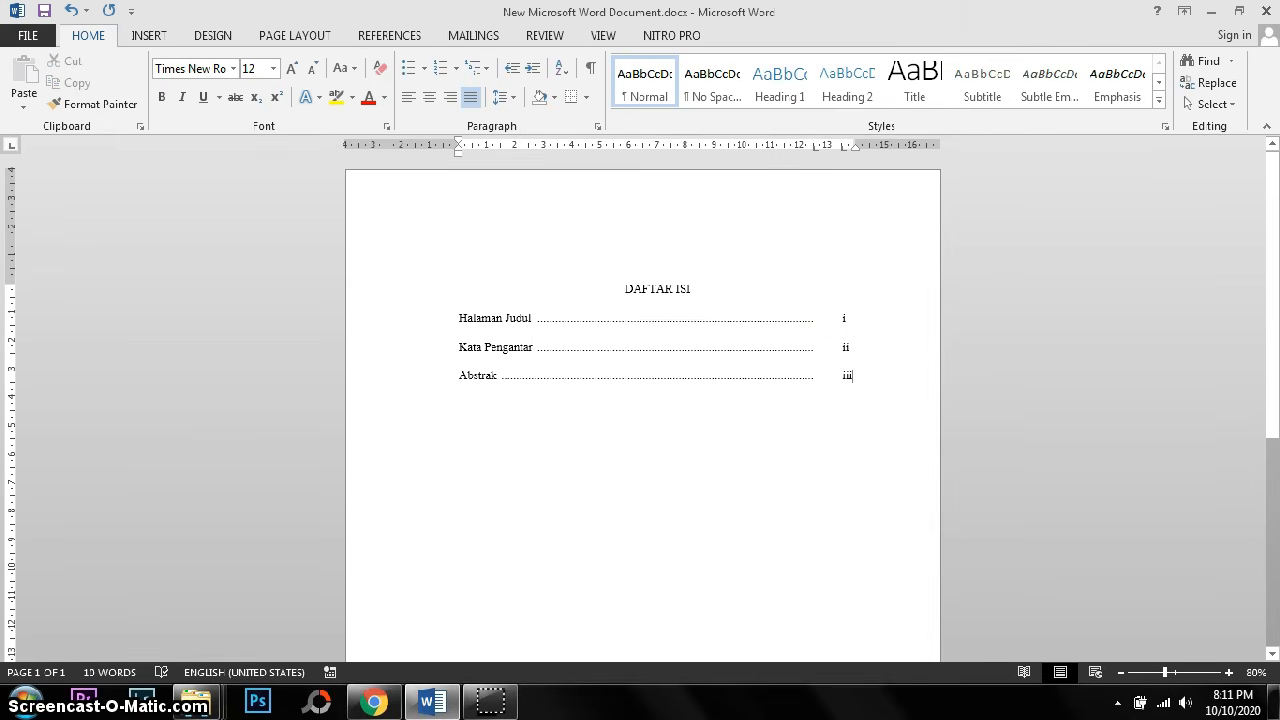
key(Return)
key(Return)
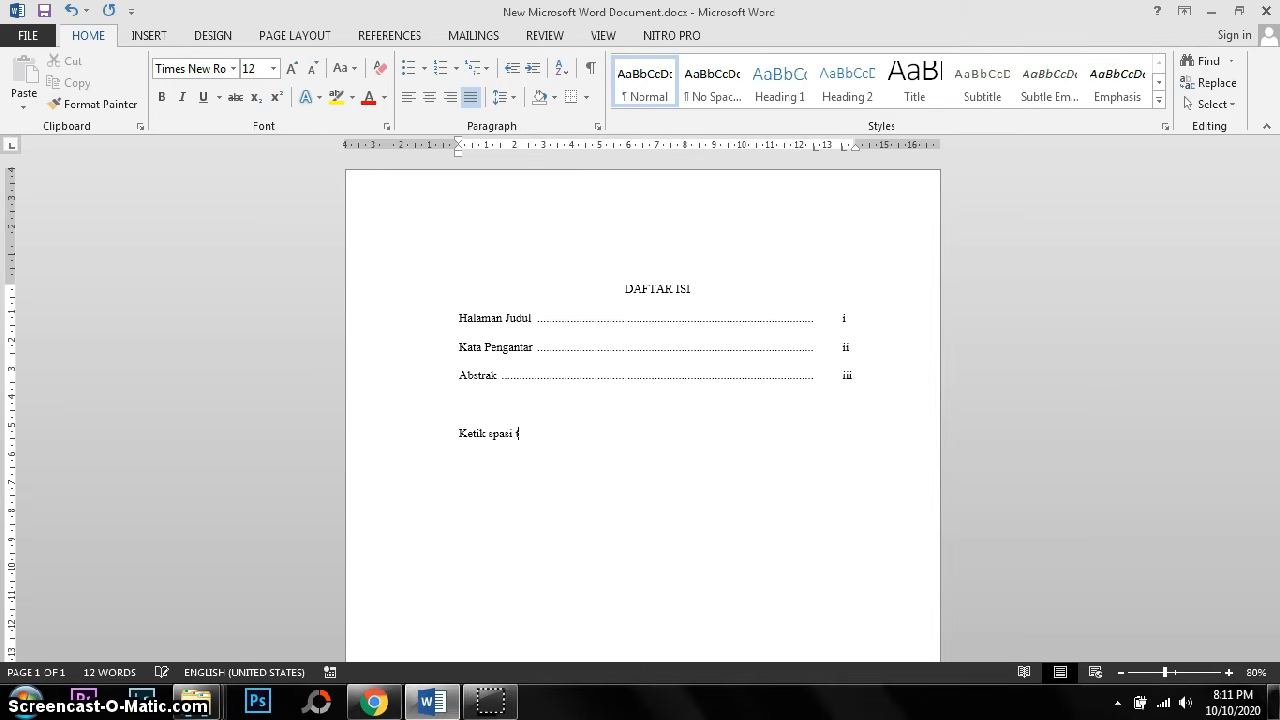
text(tab tab masukan halaman)
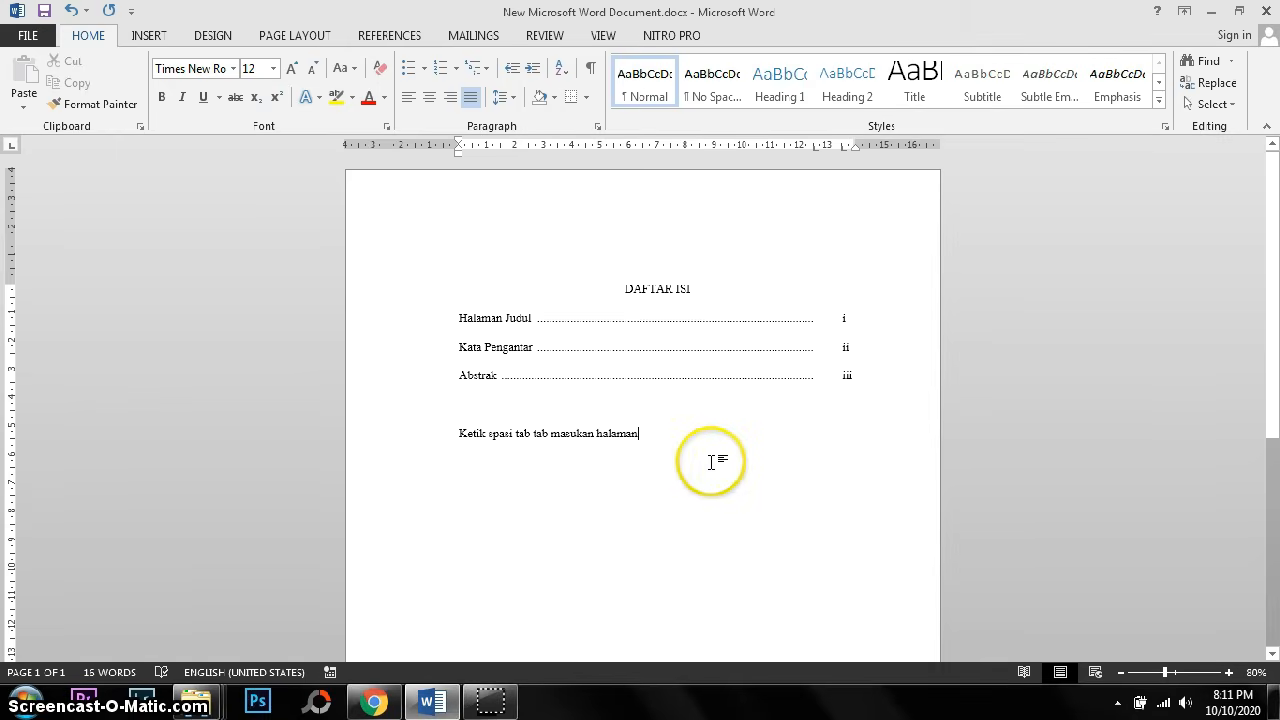
- Delete the three entries and the note below the DAFTAR ISI title
drag(728, 454, 426, 333)
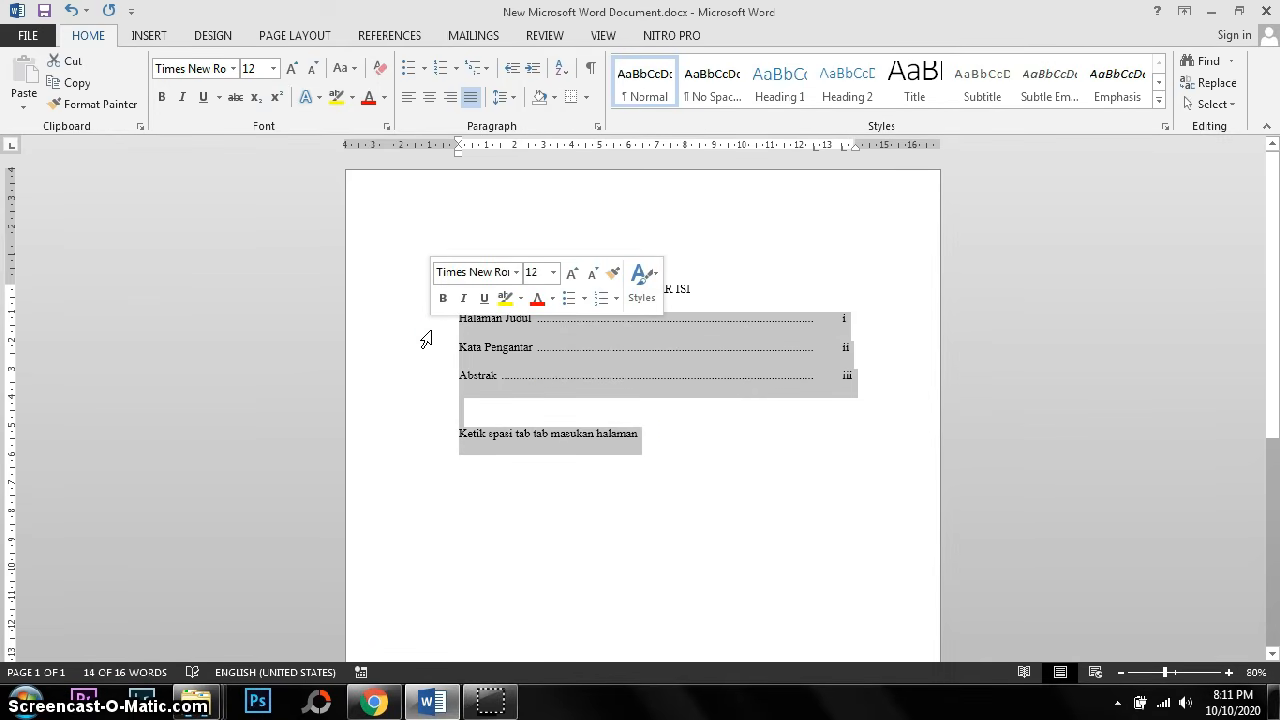
key(Delete)
click(492, 702)
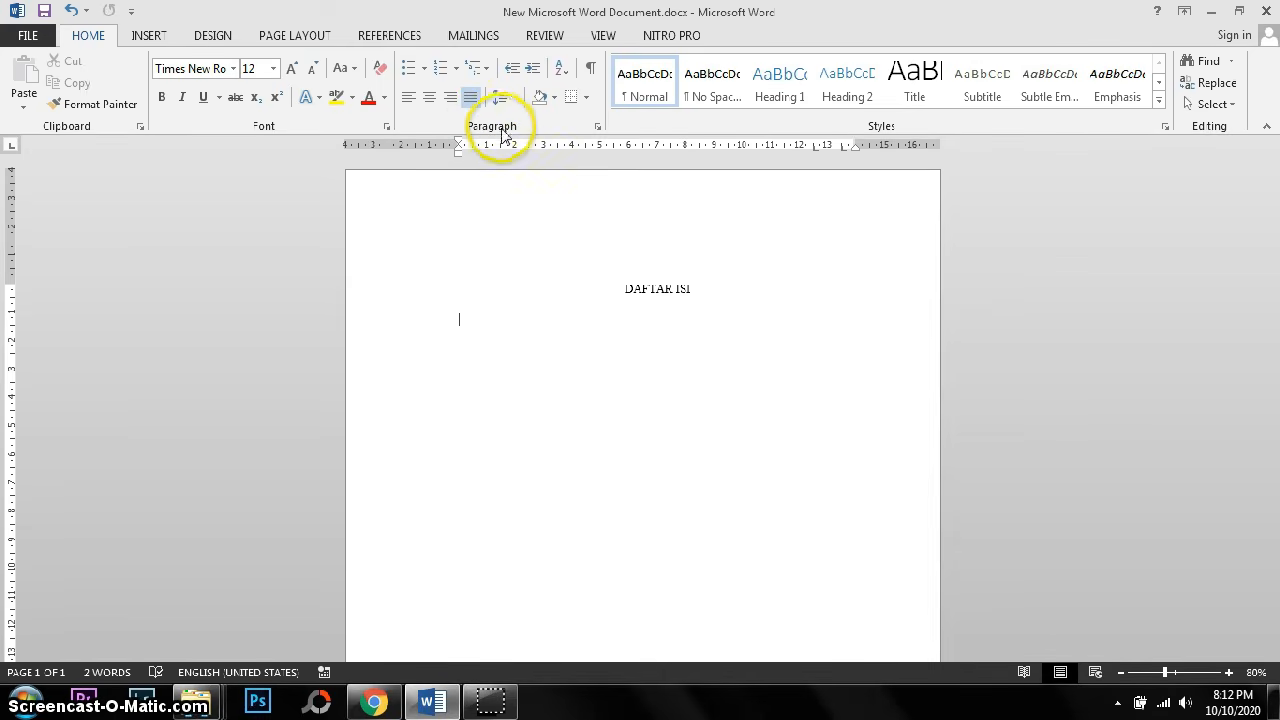
- Clear all existing tab stops from the empty line below the DAFTAR ISI title
click(596, 128)
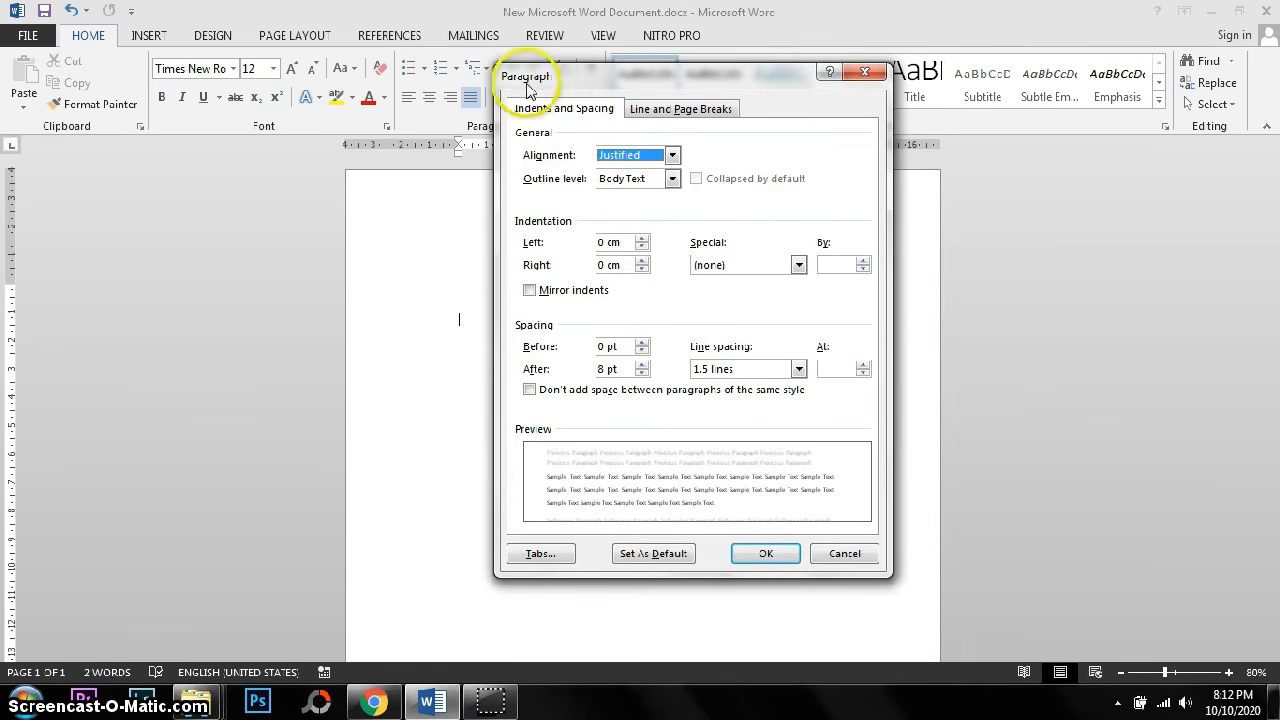
click(540, 555)
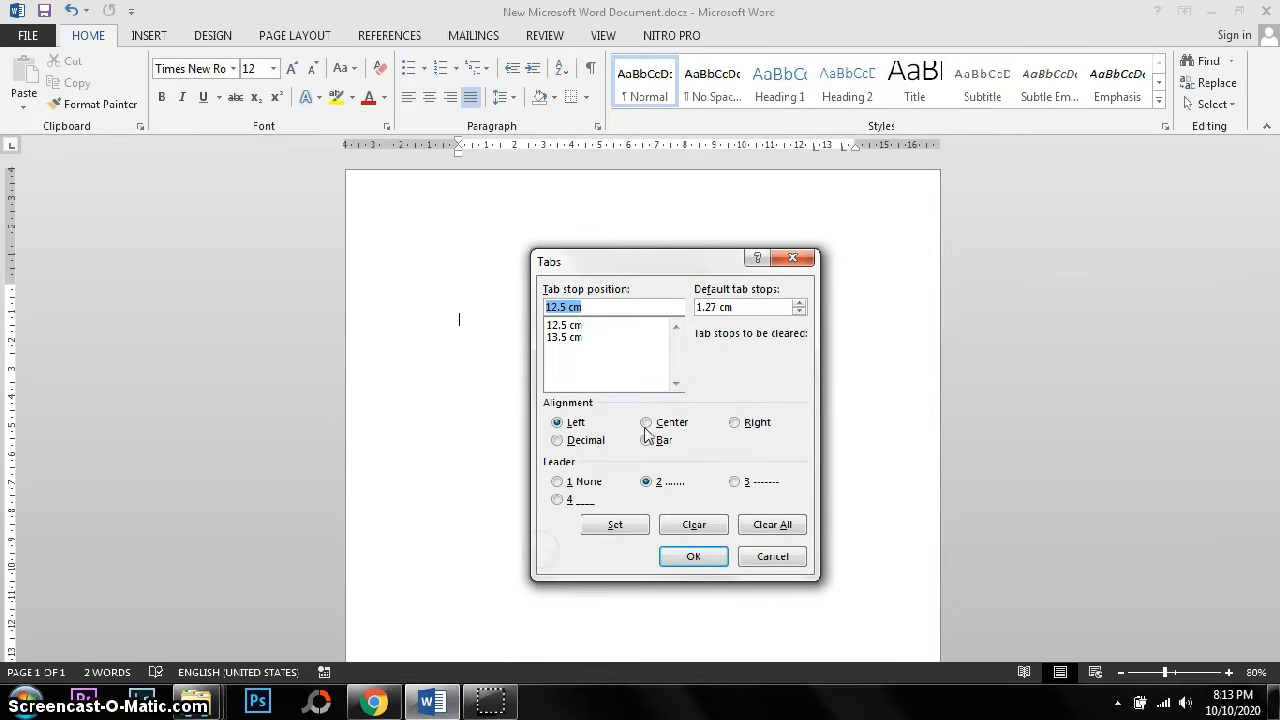
drag(611, 258, 589, 197)
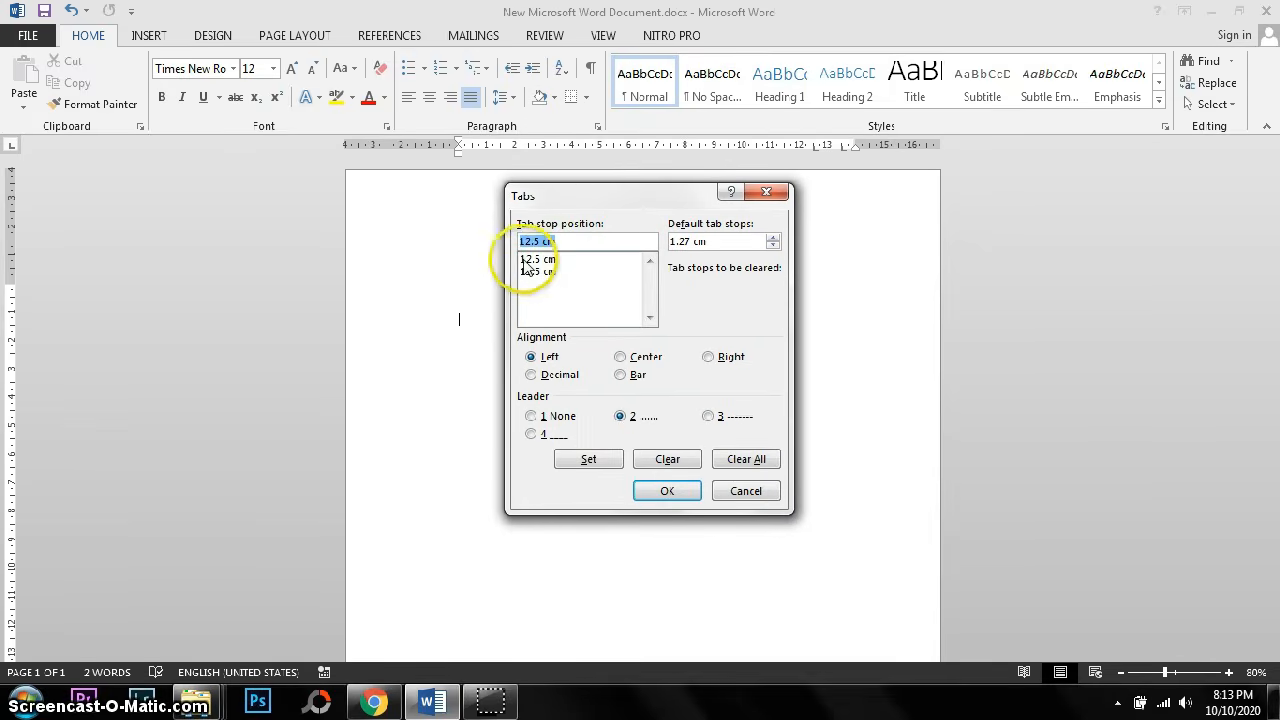
click(750, 461)
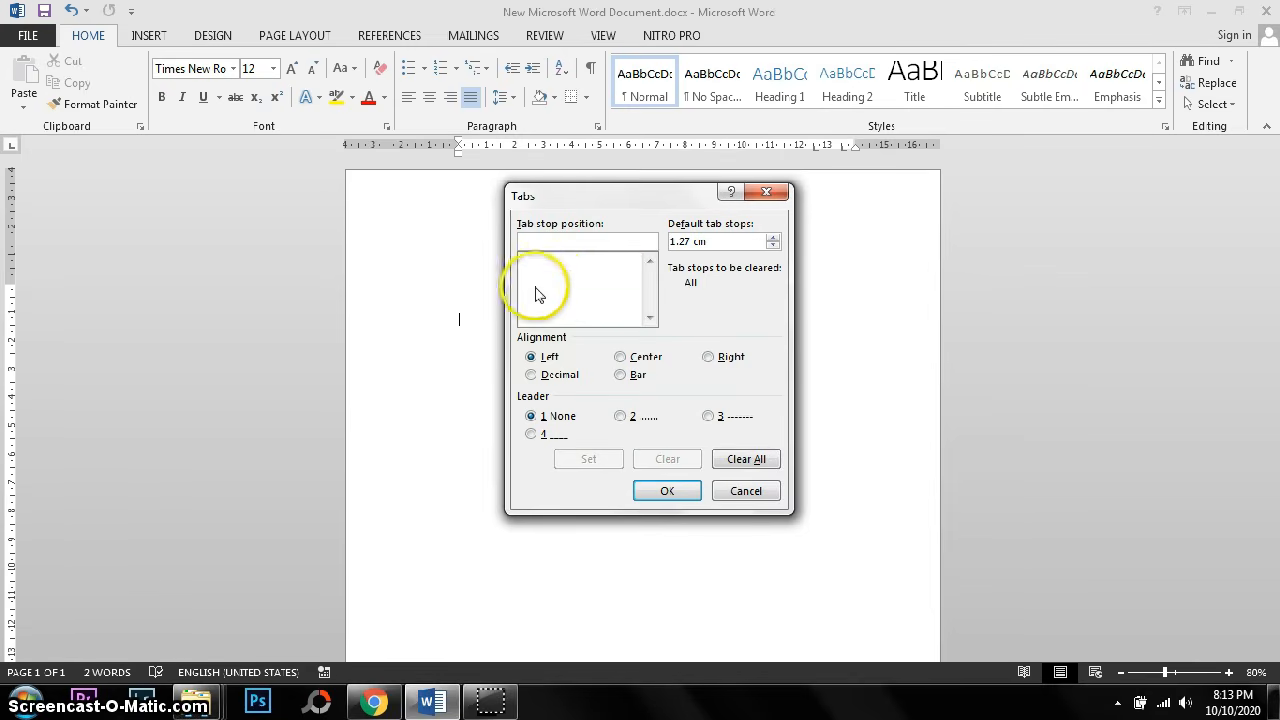
- Set a left-aligned tab stop at 12.5 cm with the dotted leader (option 2)
click(575, 248)
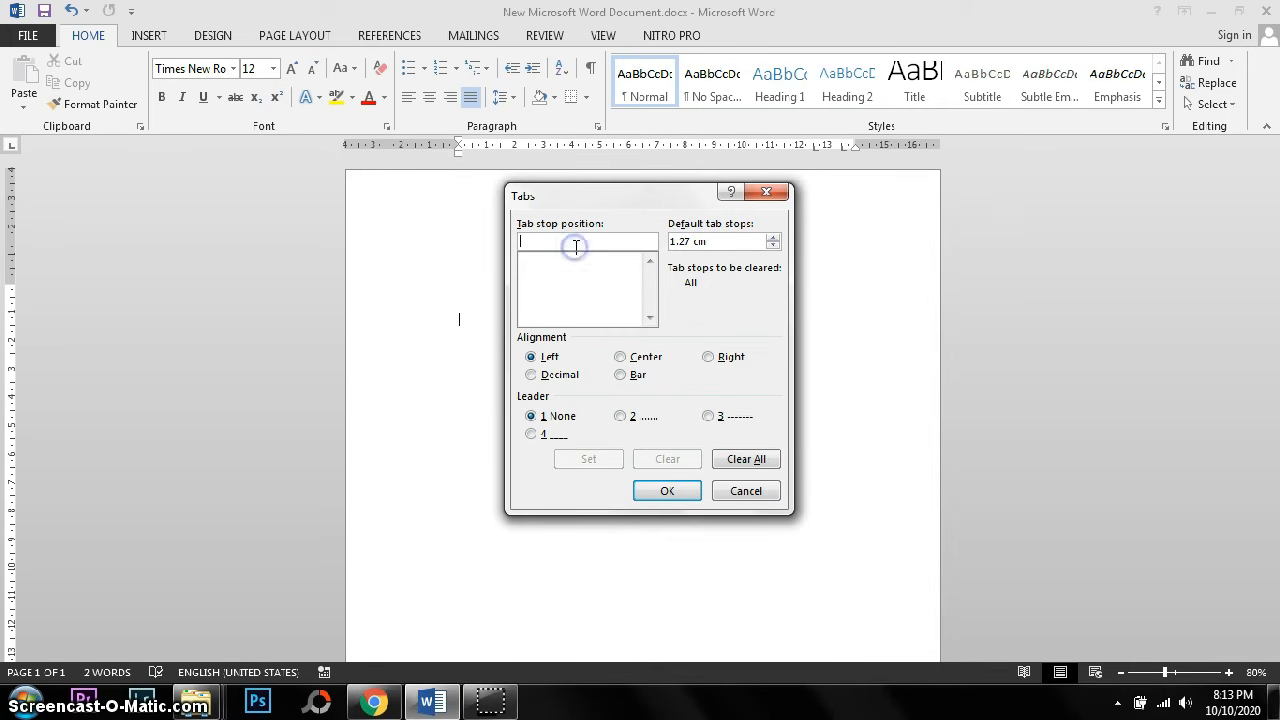
text(12.5)
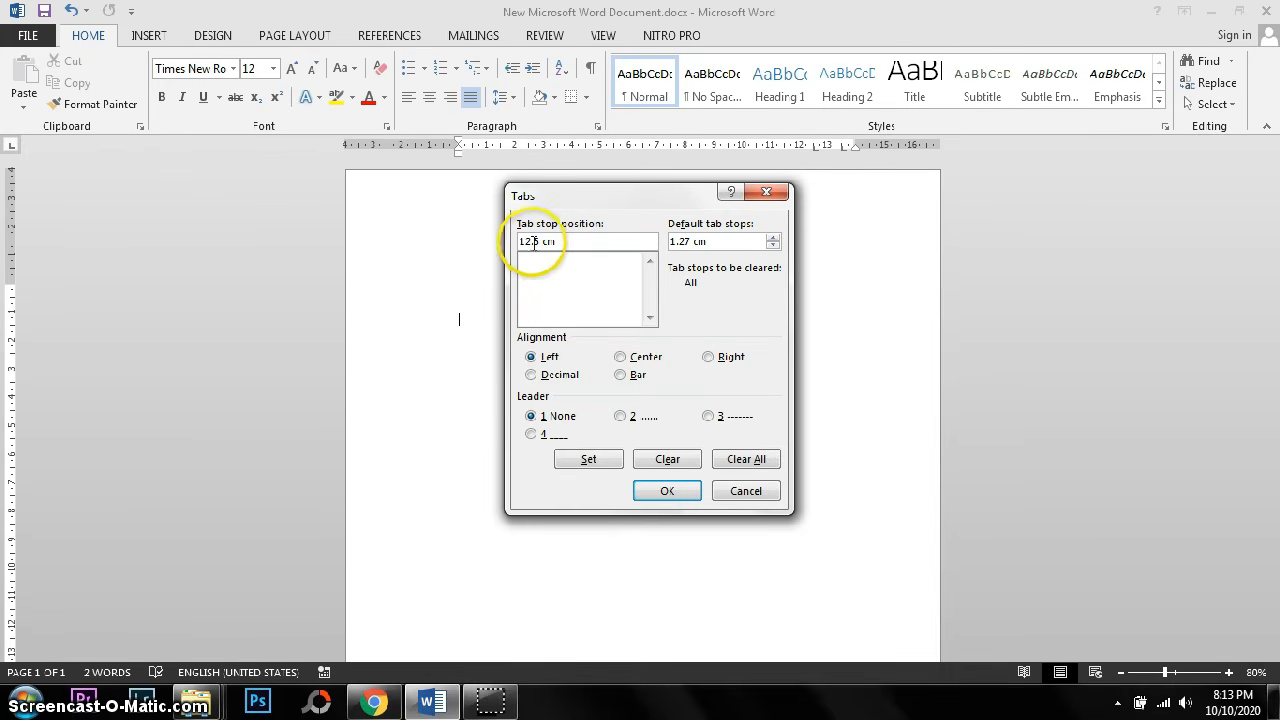
drag(713, 243, 669, 241)
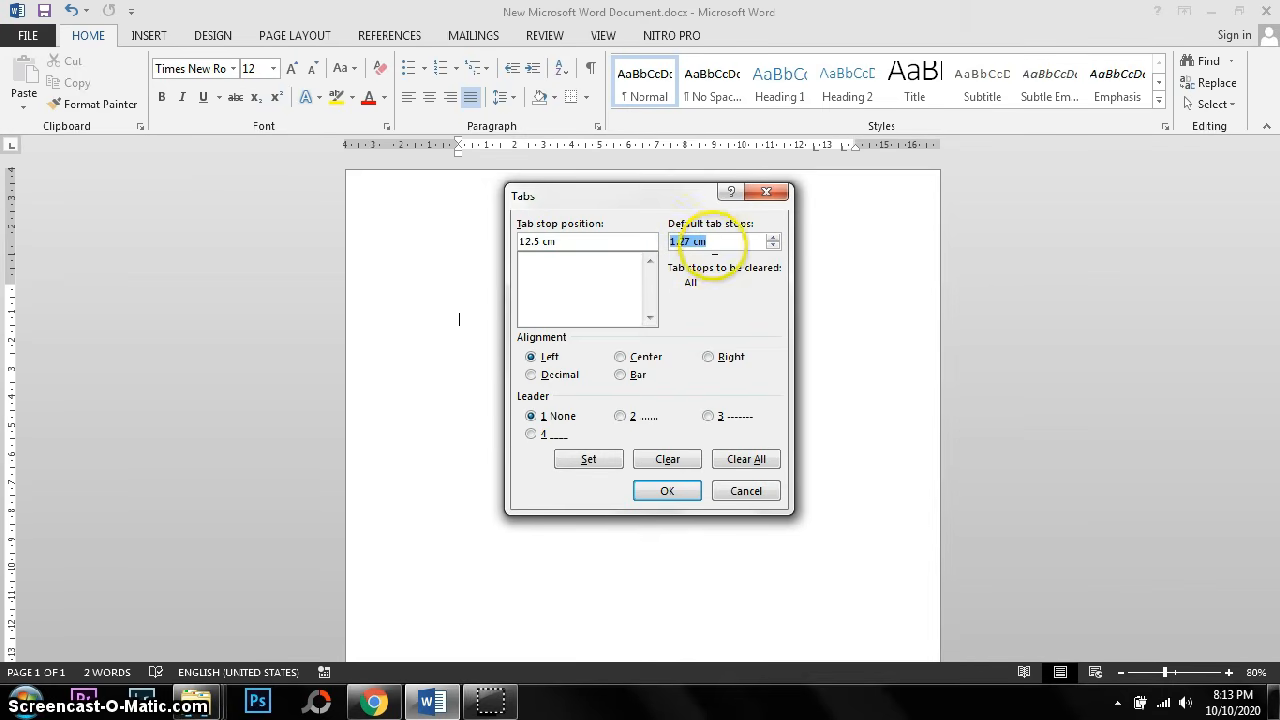
click(721, 243)
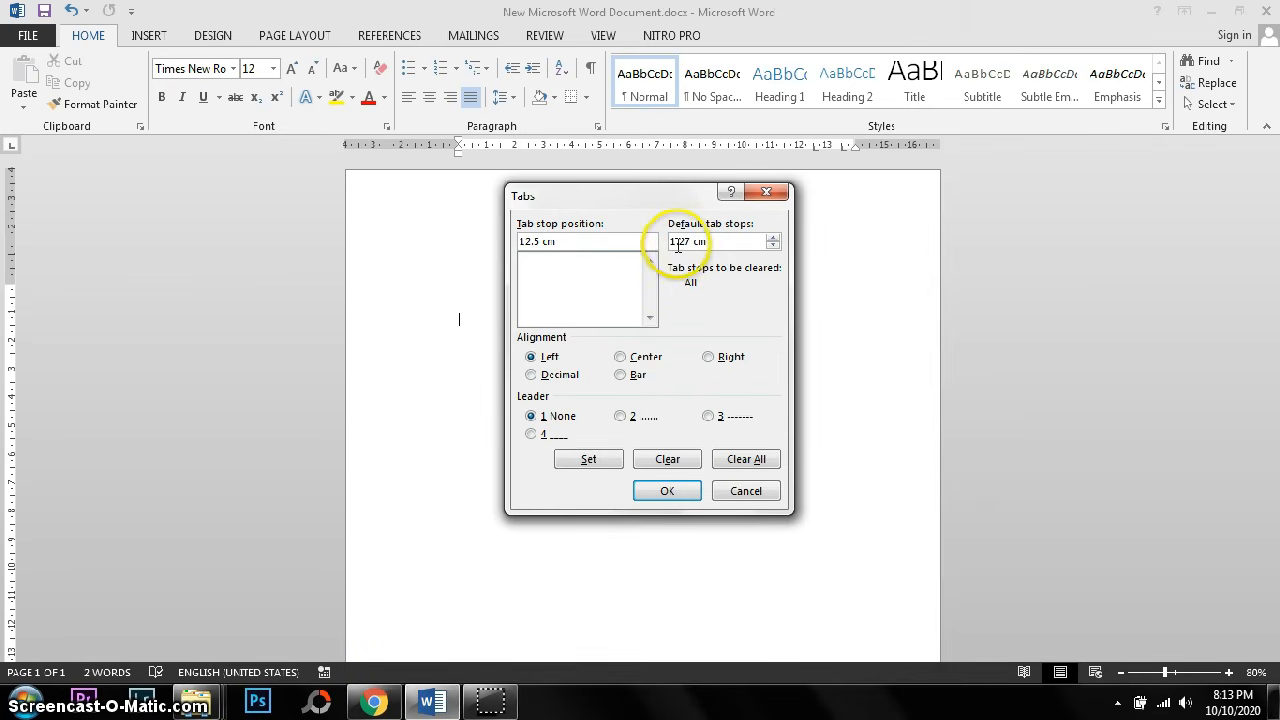
click(595, 244)
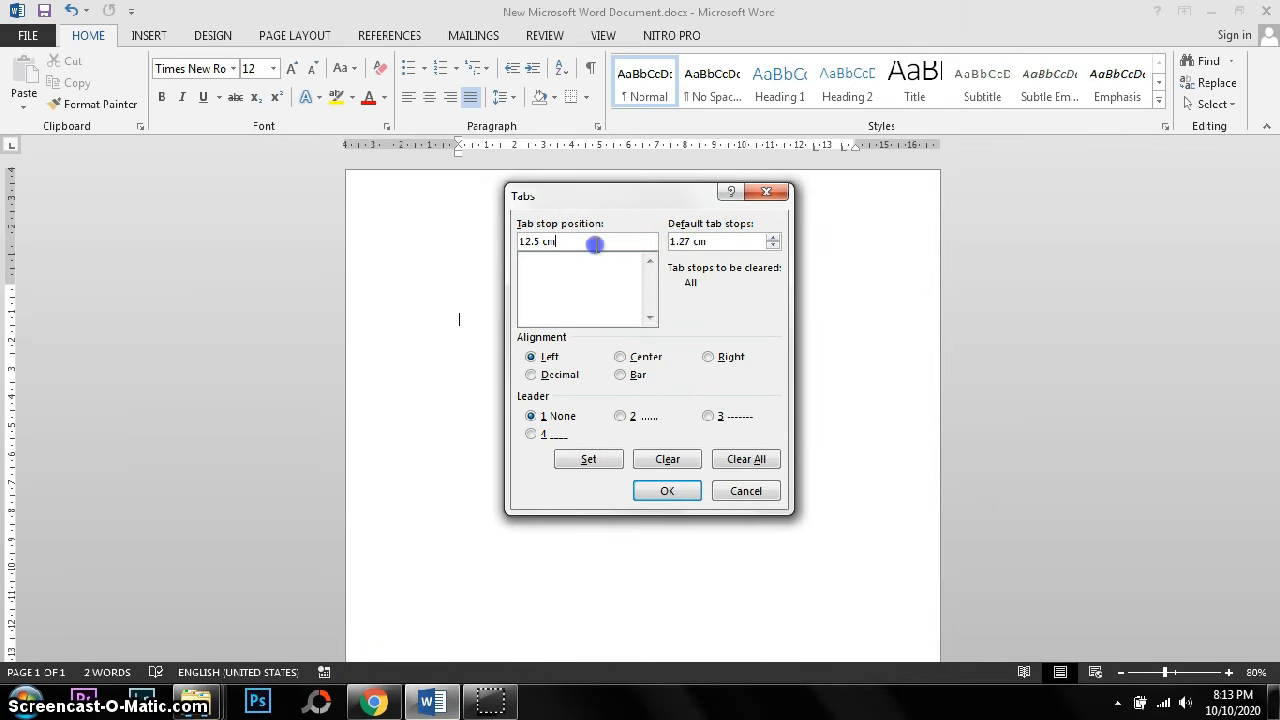
drag(590, 240, 480, 228)
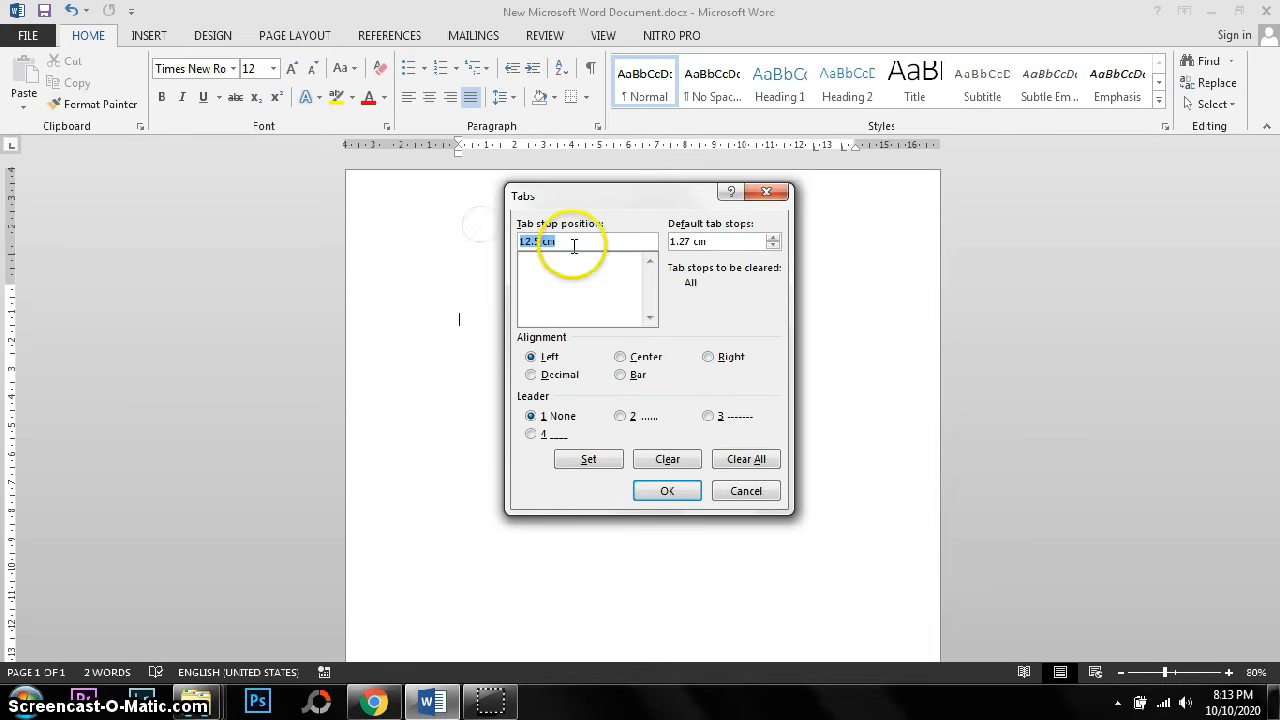
click(531, 243)
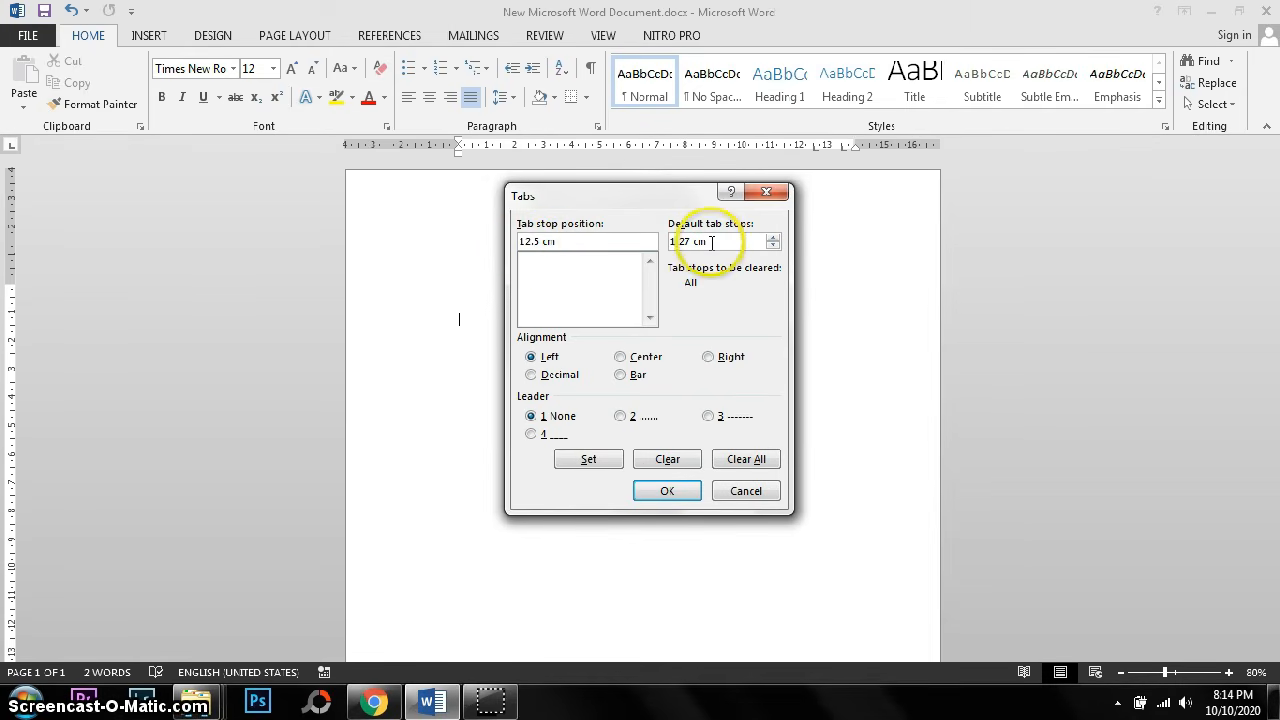
drag(586, 243, 480, 229)
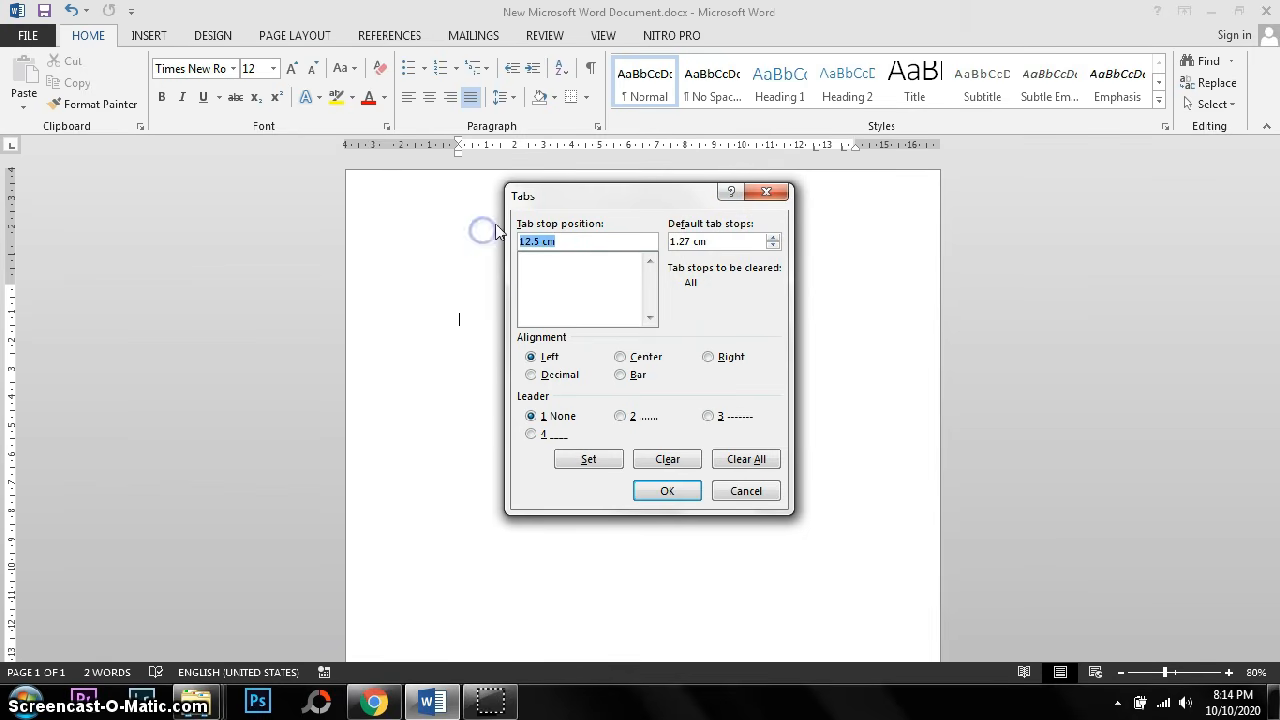
click(571, 241)
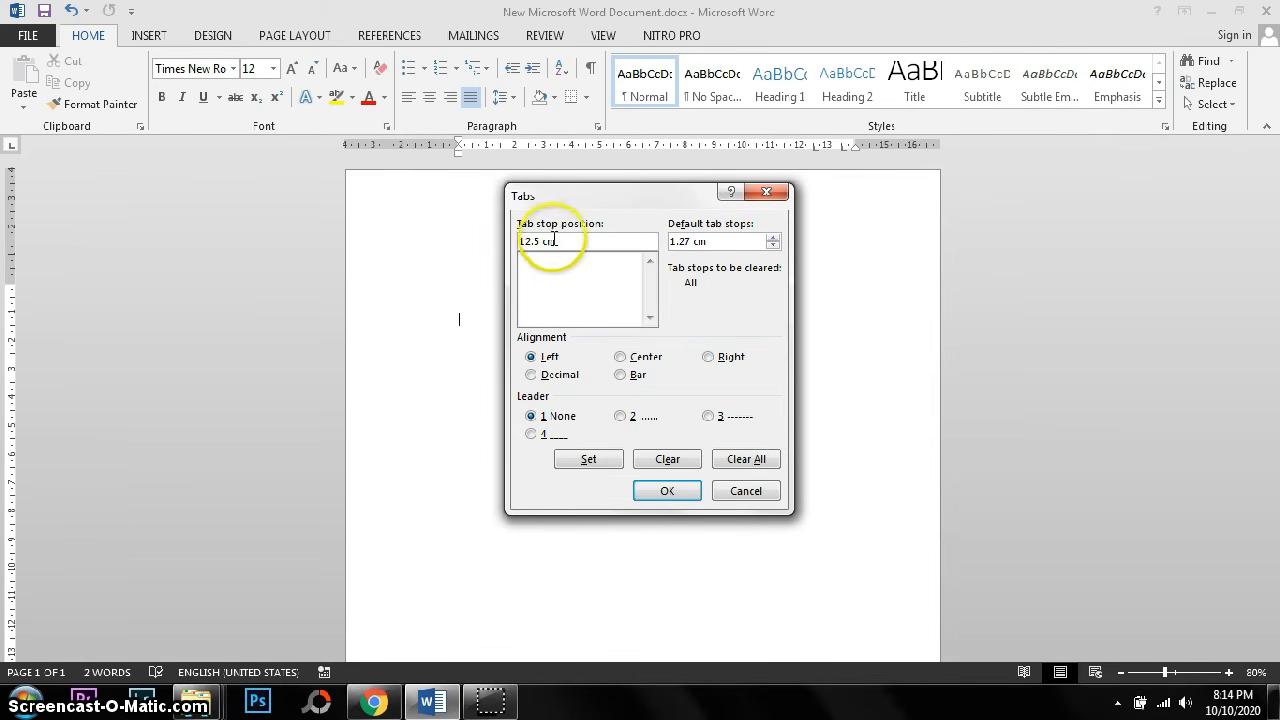
drag(539, 242, 560, 242)
click(531, 357)
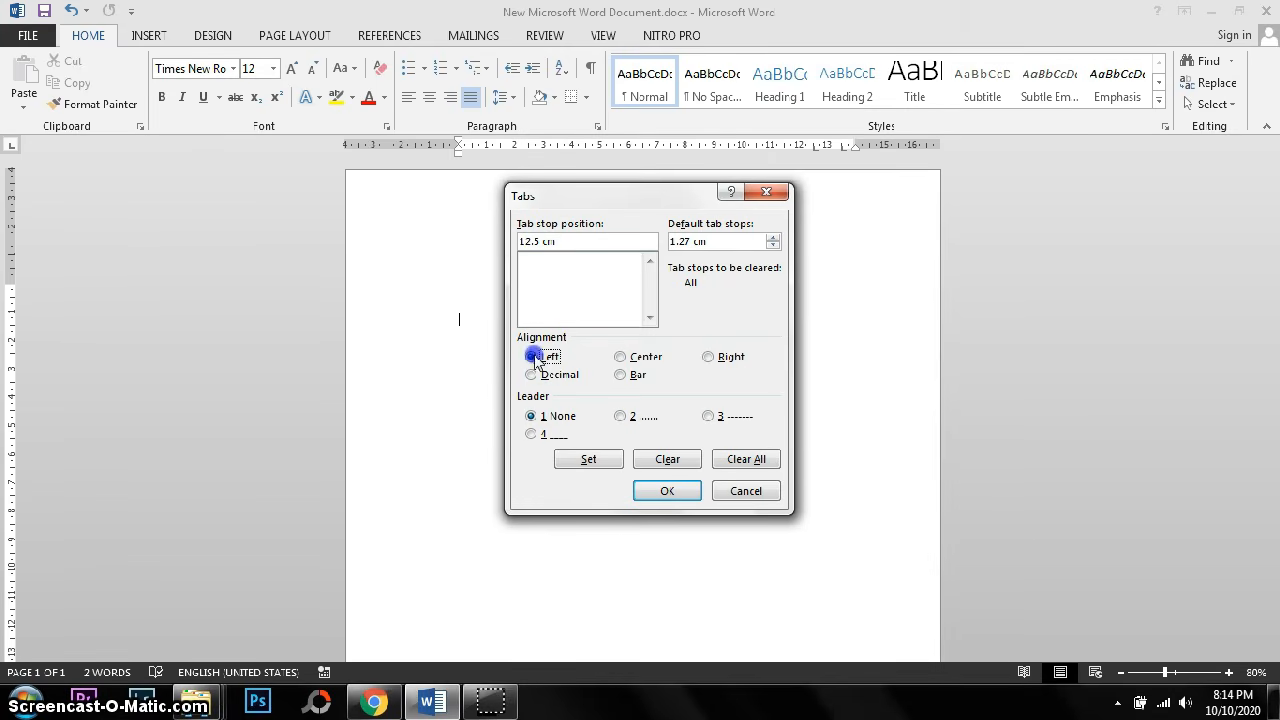
click(620, 416)
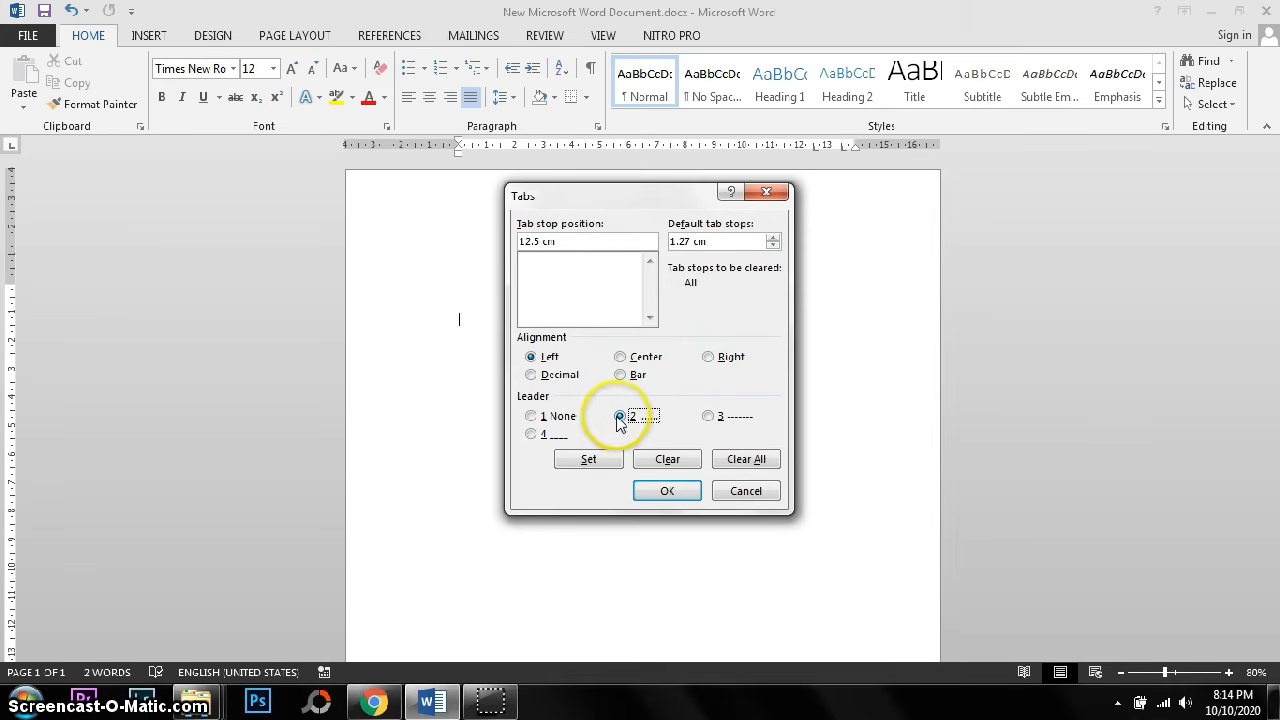
click(588, 462)
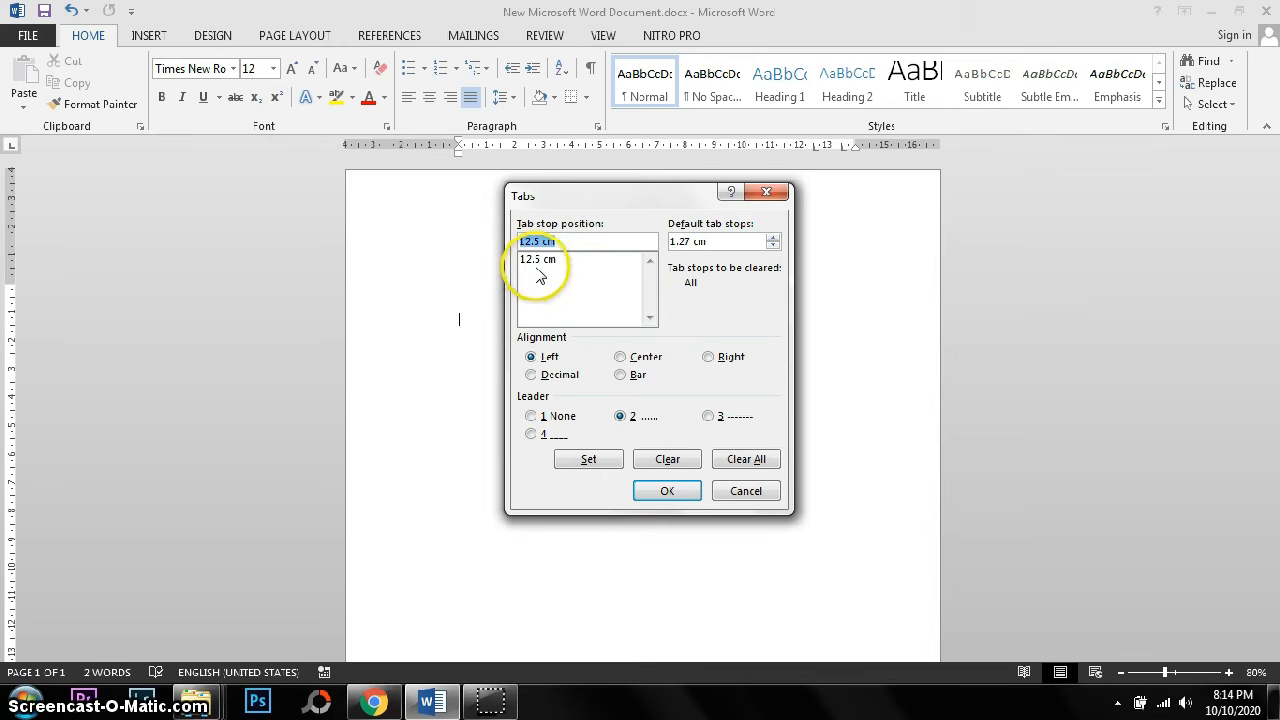
- Add a second left-aligned tab stop at 13.5 cm without a leader and apply the tab settings
key(BackSpace)
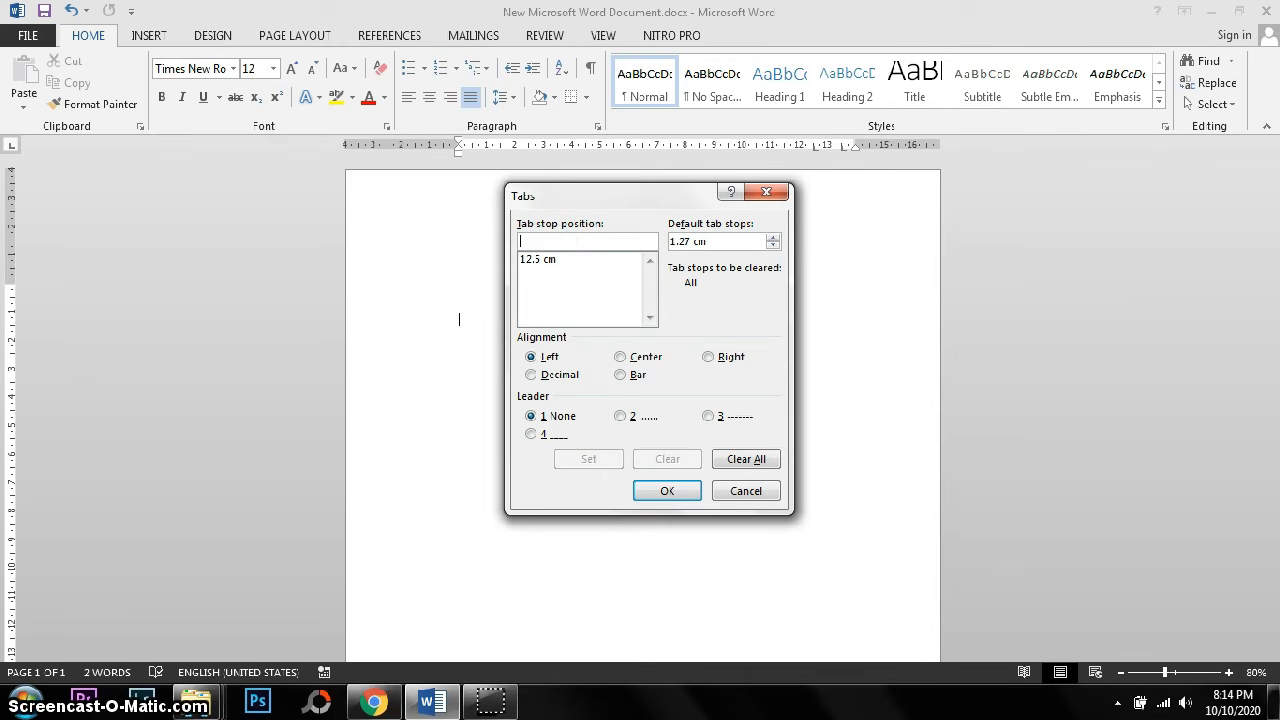
text(13.5)
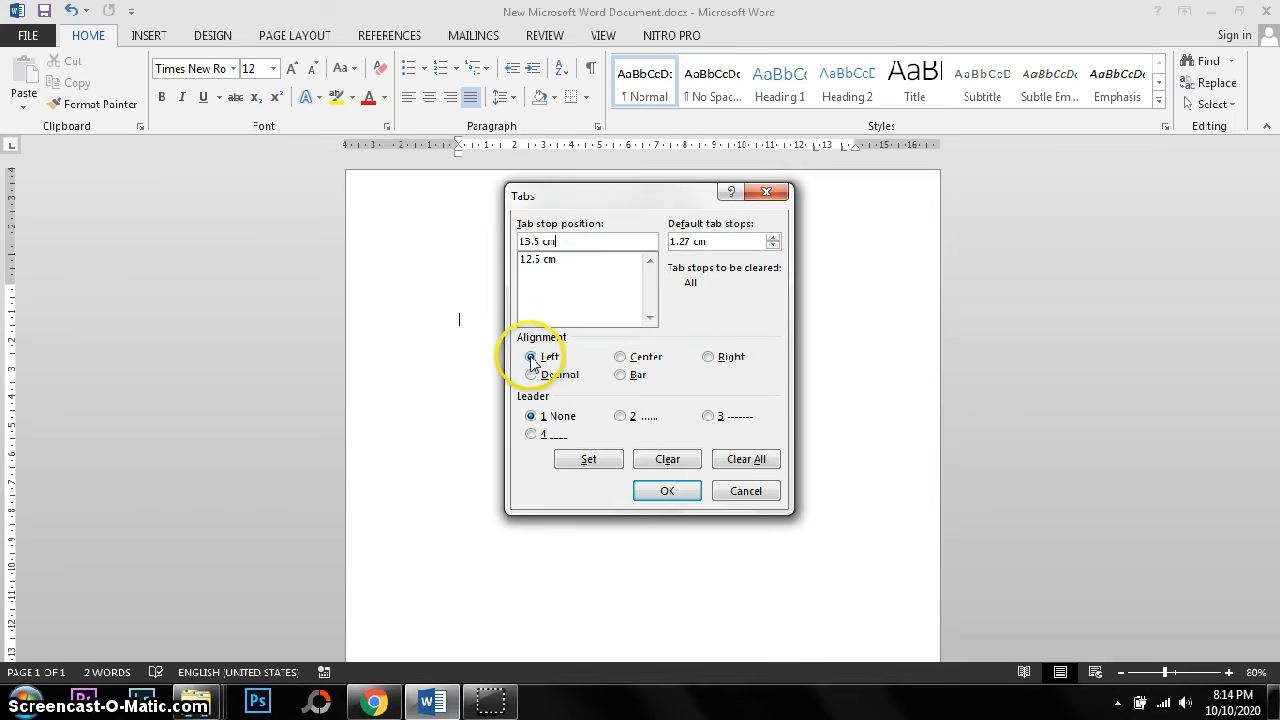
click(534, 420)
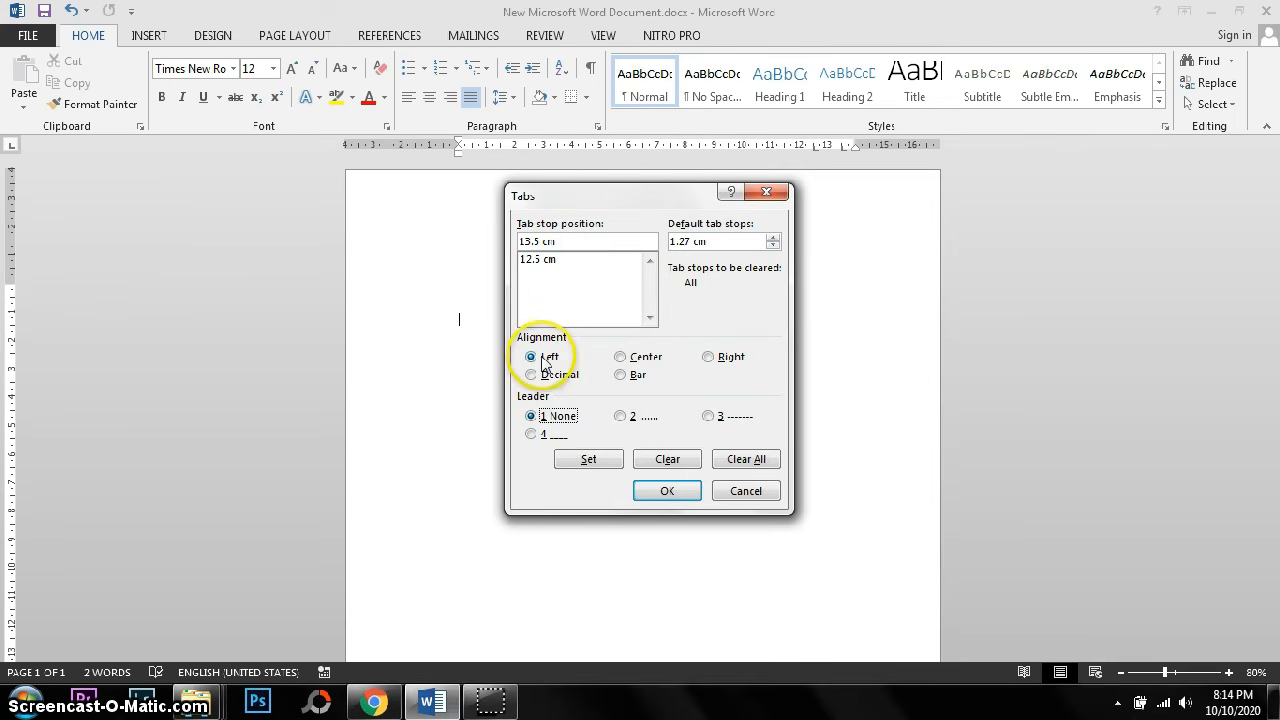
click(588, 461)
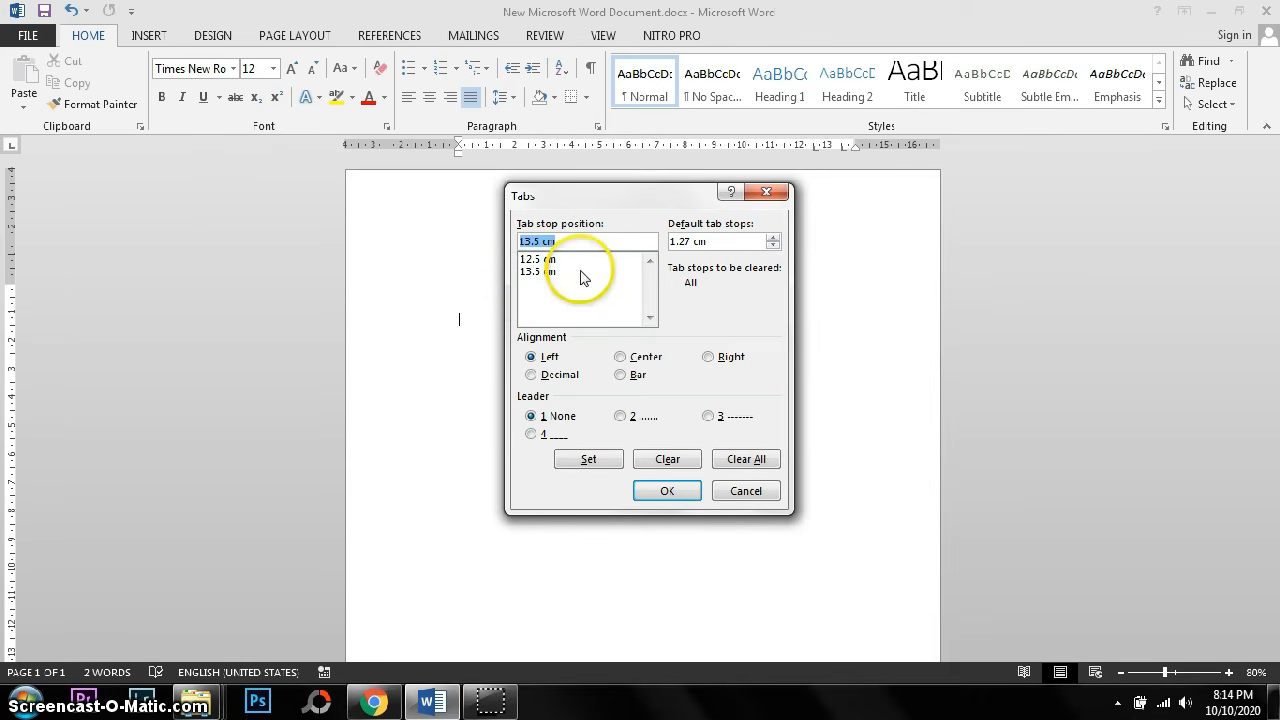
click(668, 491)
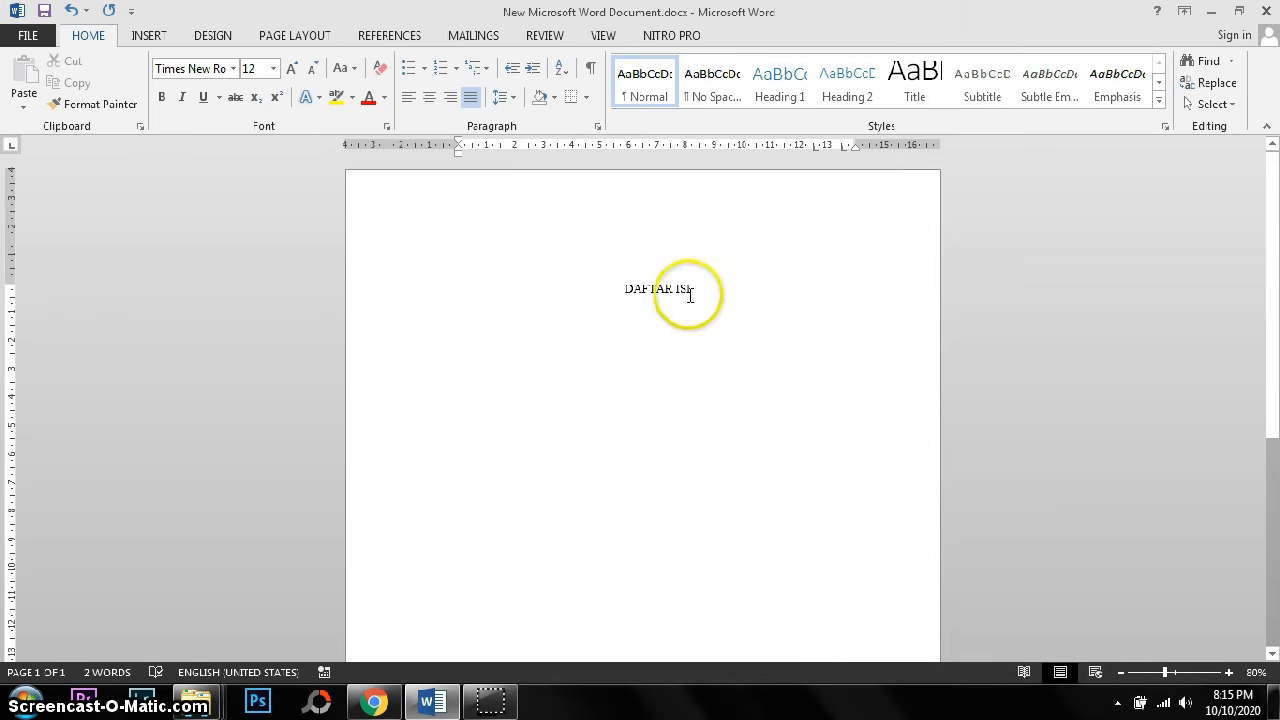
- Write the entries "Halaman Judul" with page number i and "Halaman Perestujuan" with page number ii, each with a dotted leader
click(602, 336)
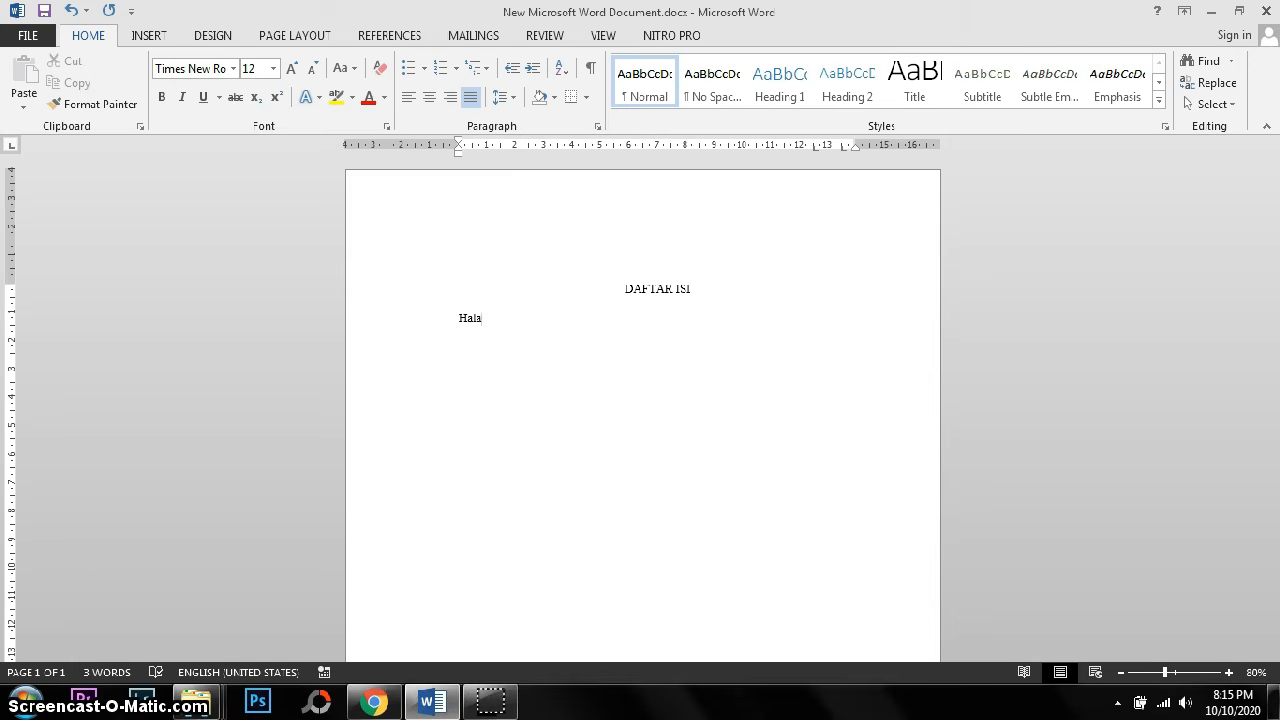
text(n Judul)
key(Tab)
key(Tab)
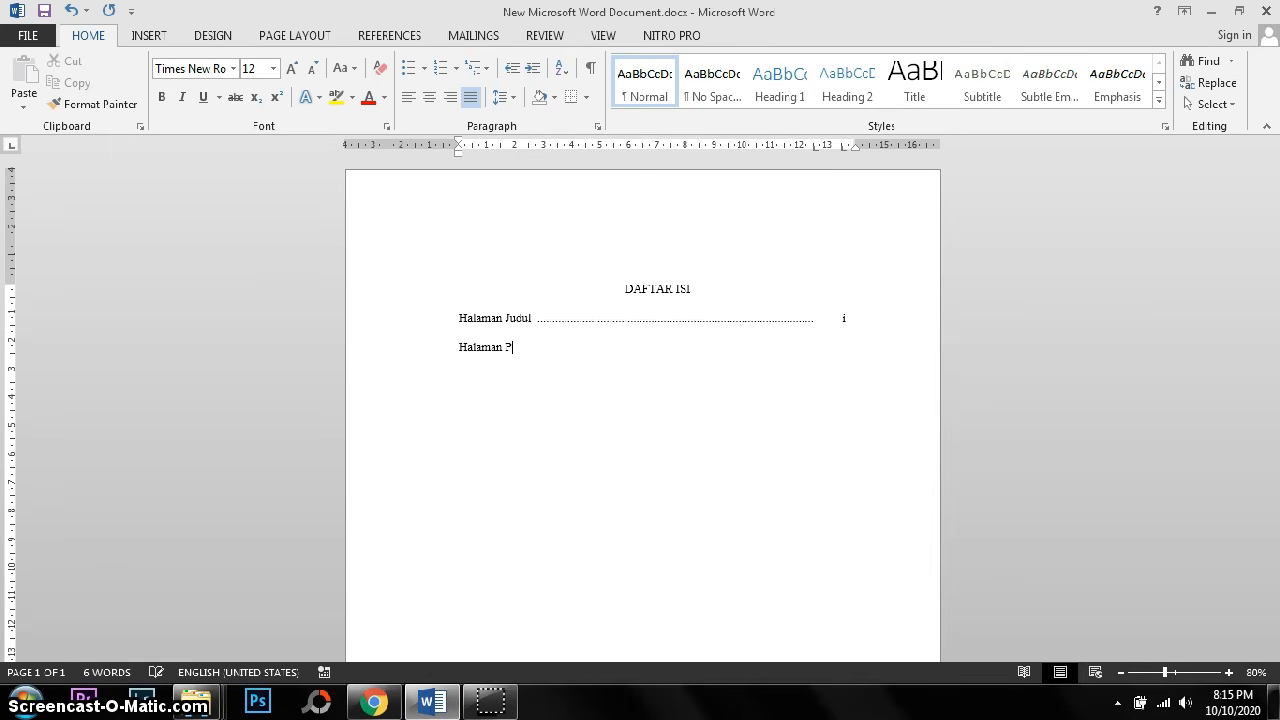
text(esta)
text(juan)
key(Tab)
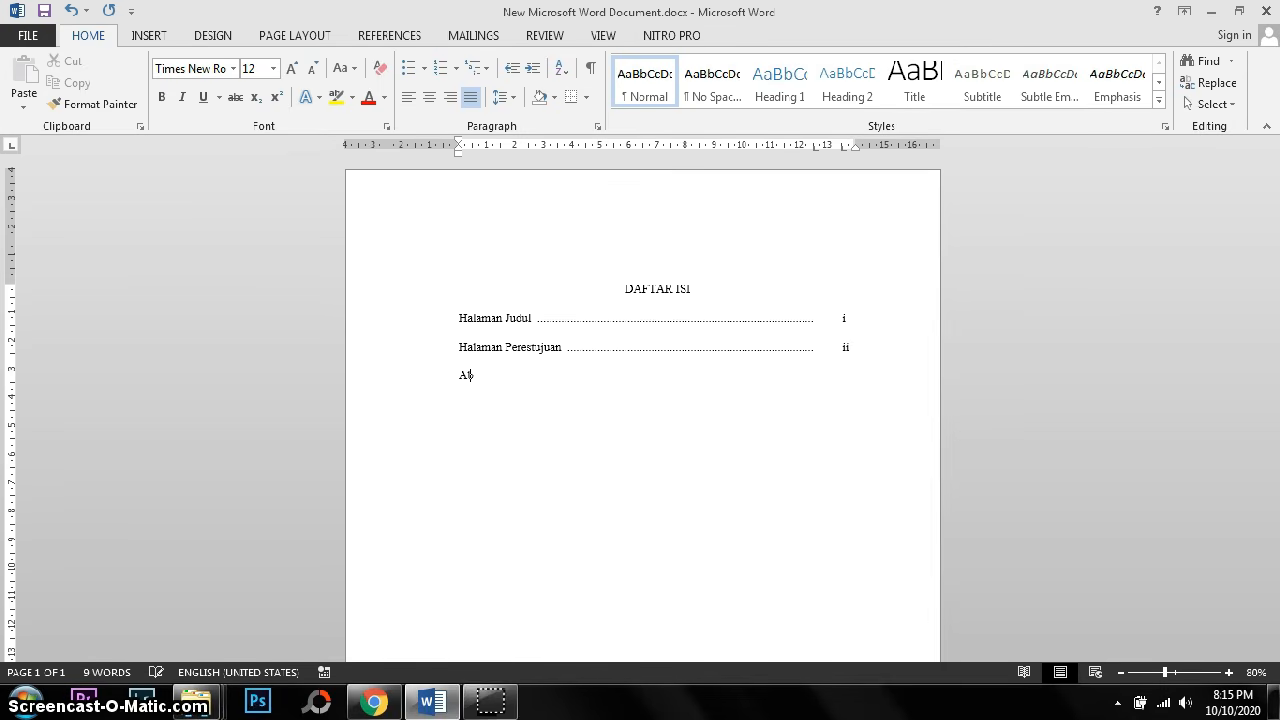
- Add the entries "Abstrak" with page number iii and "Bab I" with page number 1, each with a dotted leader
text(trak)
key(Tab)
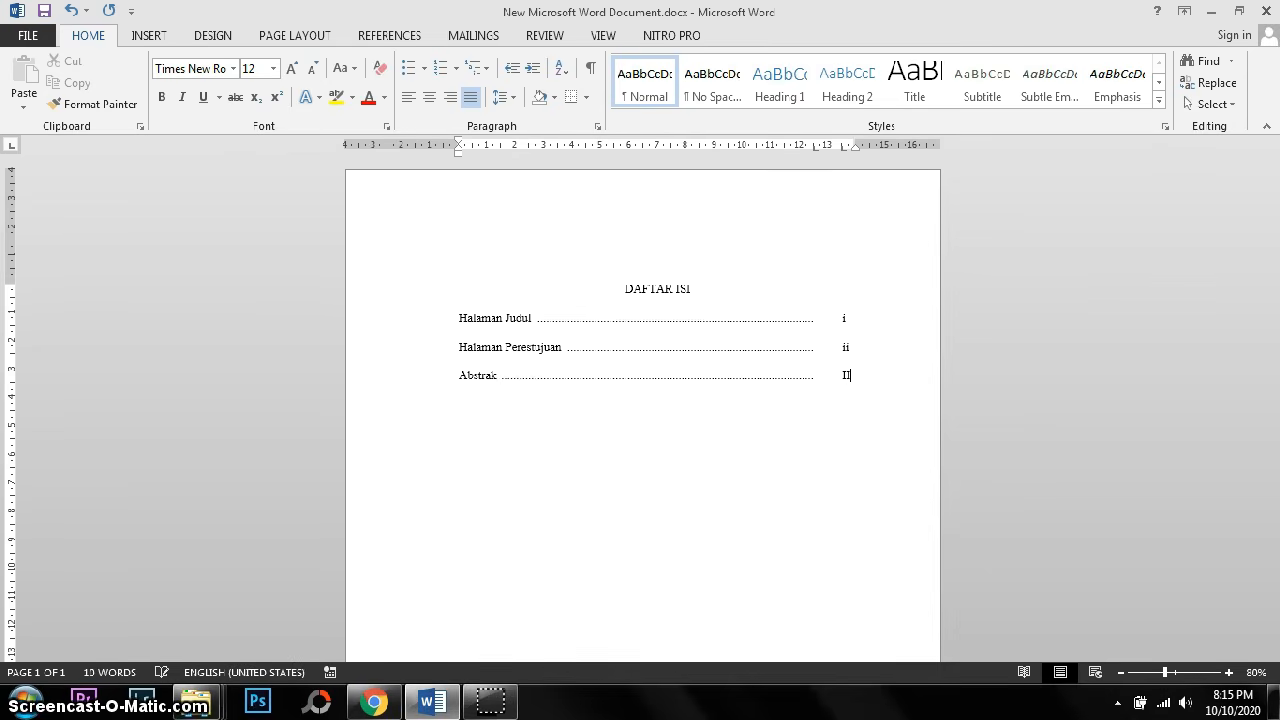
key(BackSpace)
text(ii)
text(Bab I)
key(Tab)
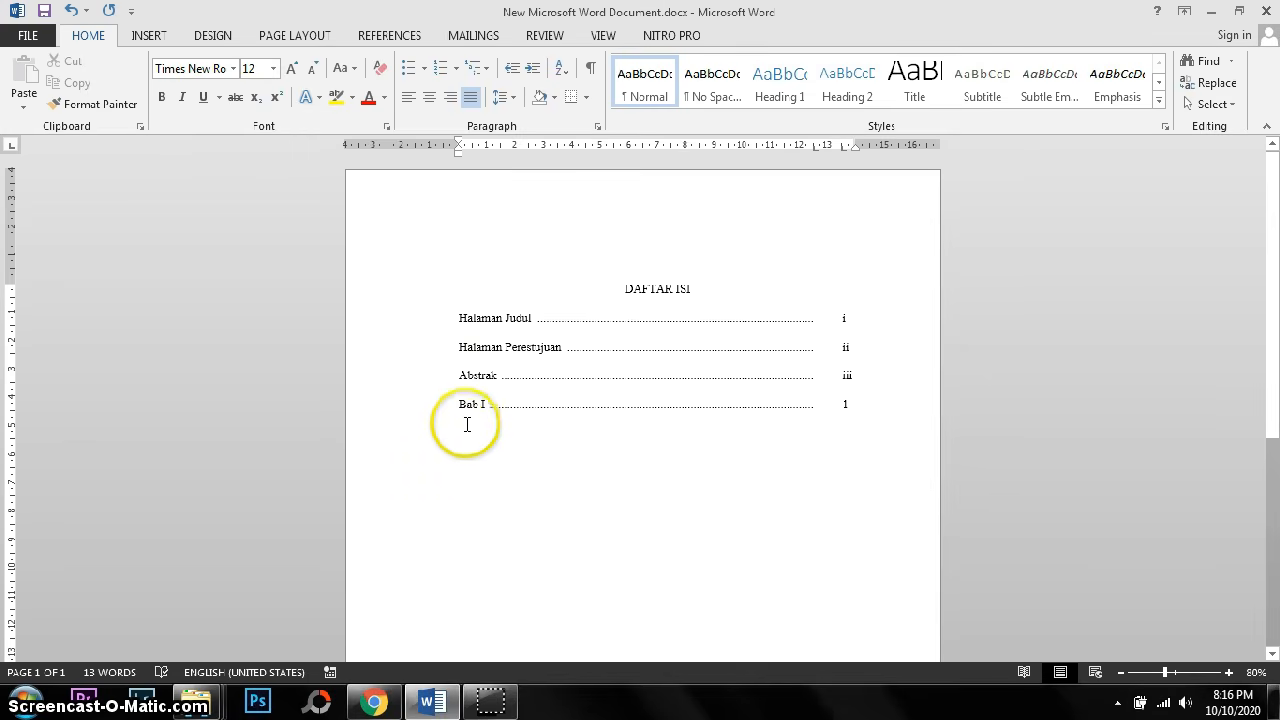
- Try the A., B., C. numbering on the empty line below the Bab I entry and remove it again
click(455, 70)
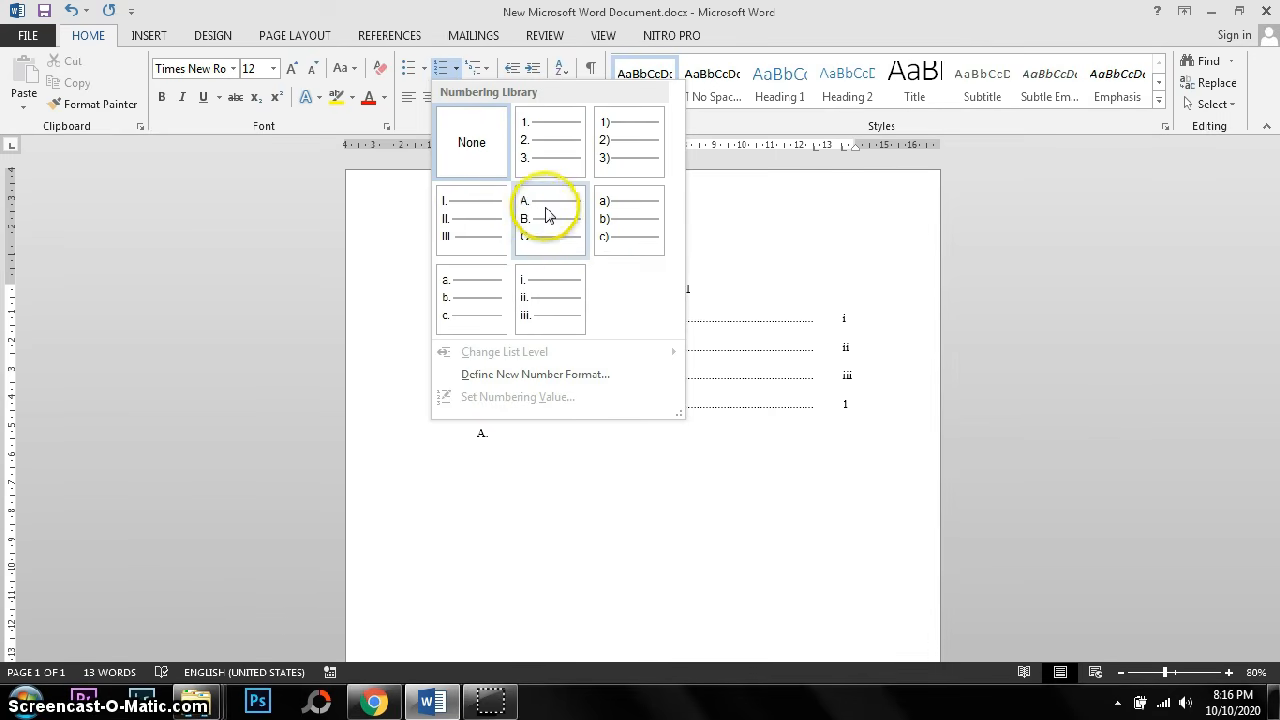
click(538, 233)
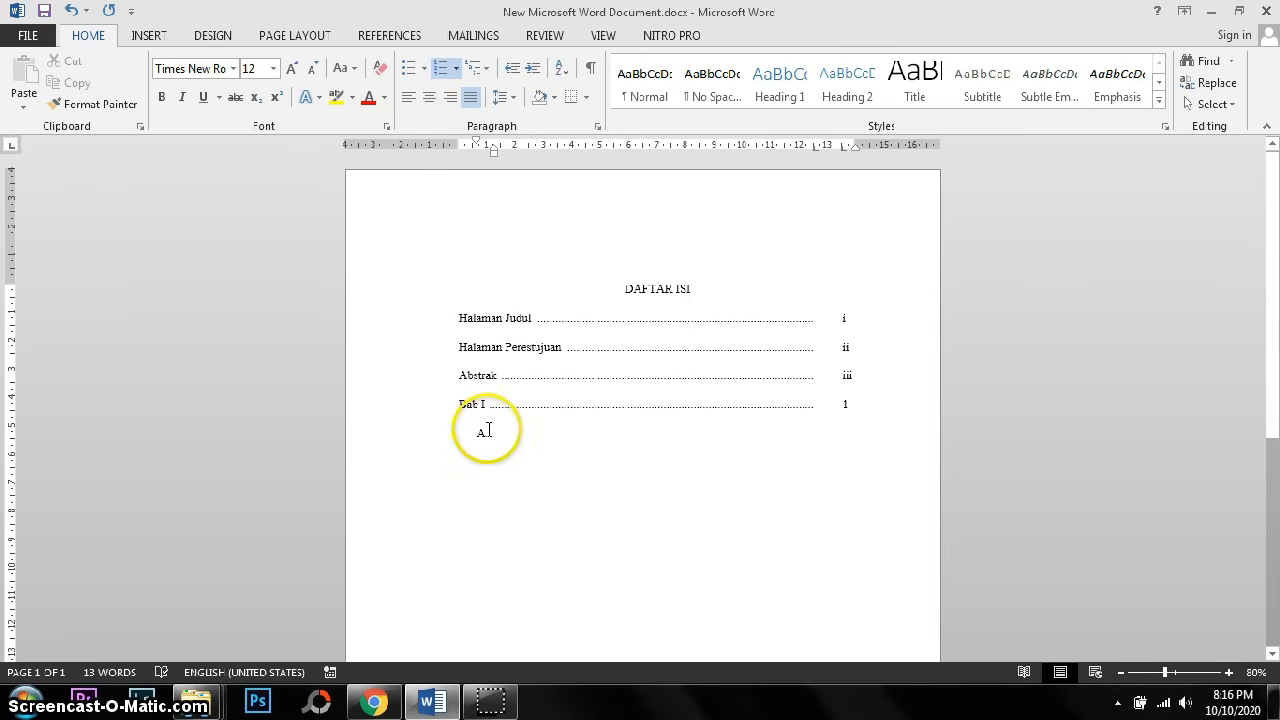
key(BackSpace)
key(BackSpace)
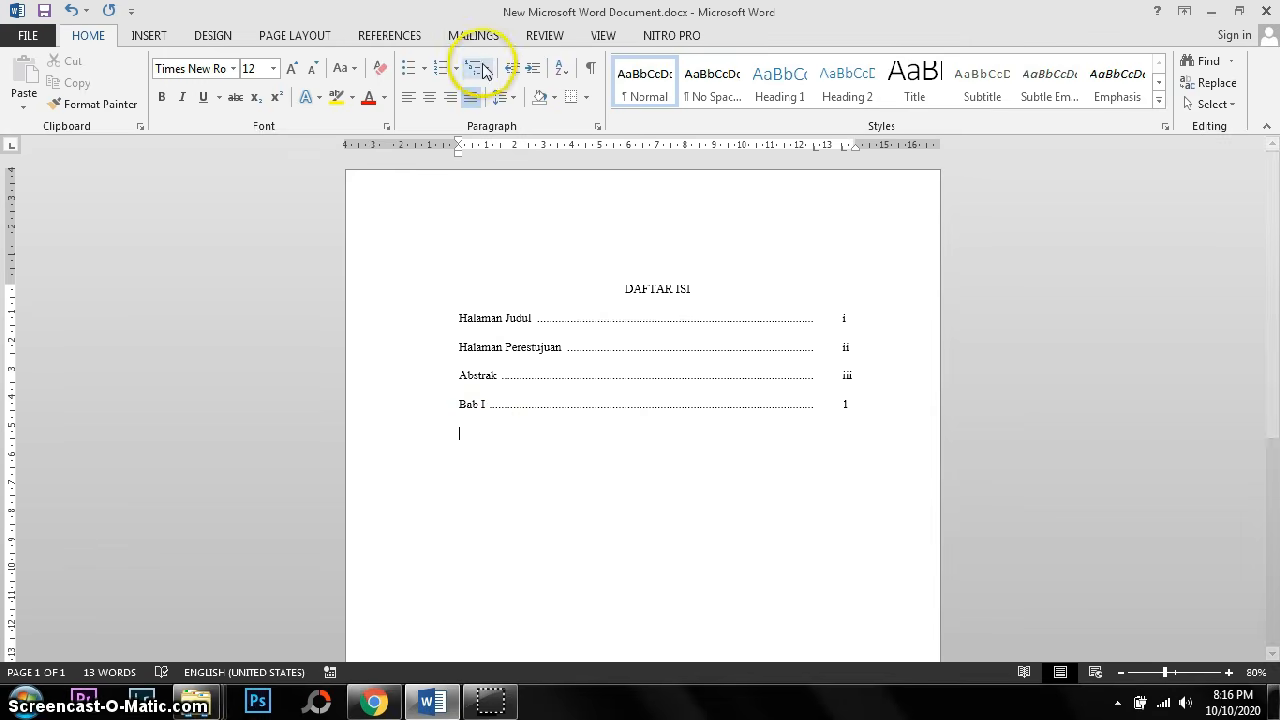
- Apply the 1., 2., 3. numbering format to the empty line below the Bab I entry
click(456, 68)
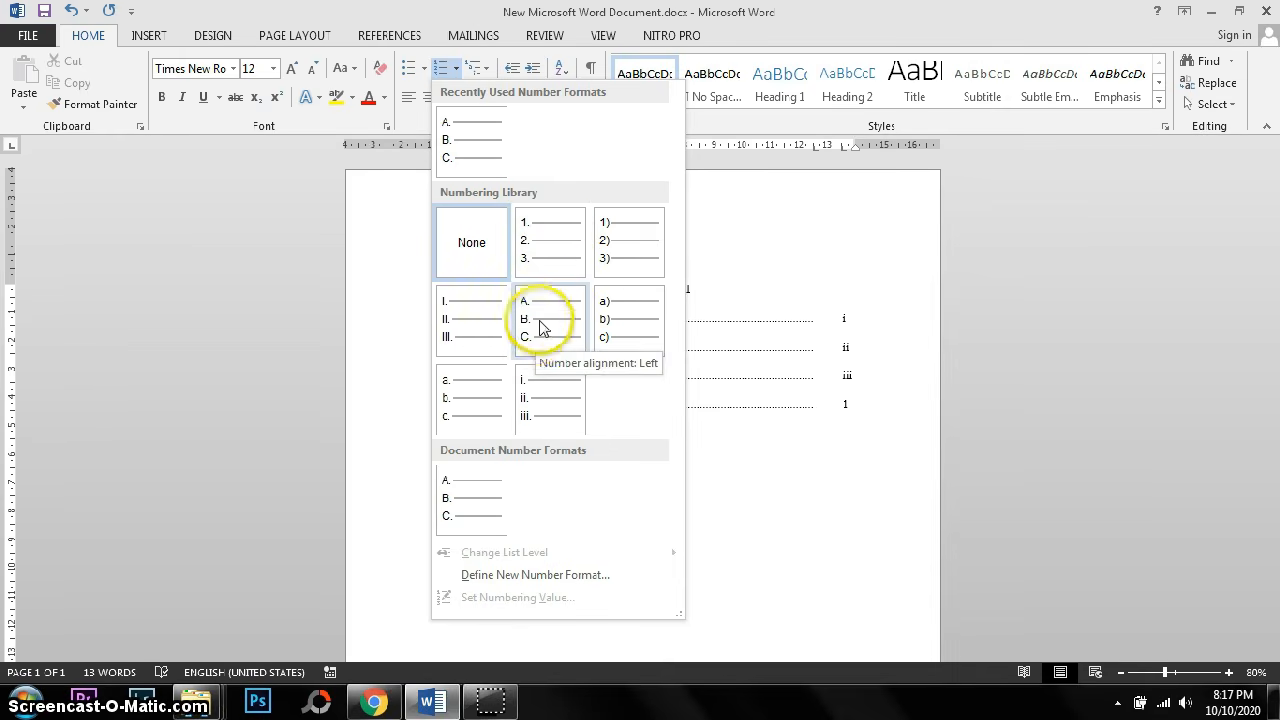
click(545, 256)
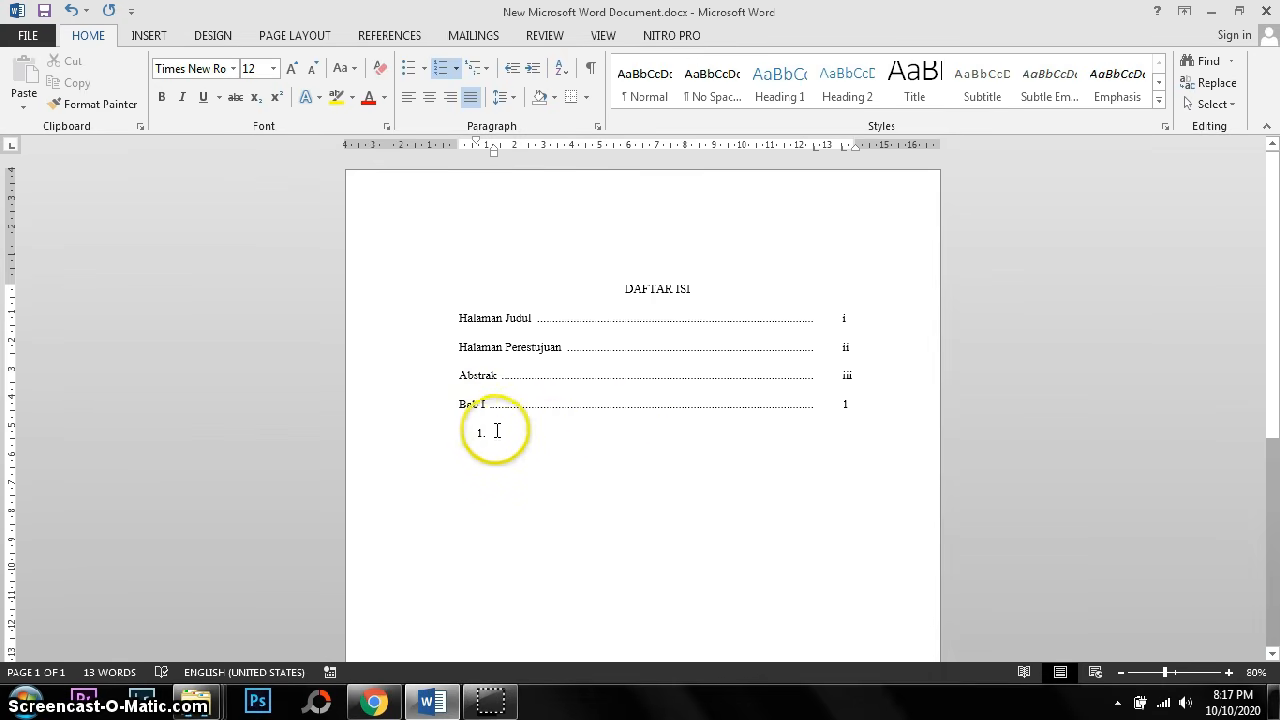
double_click(583, 410)
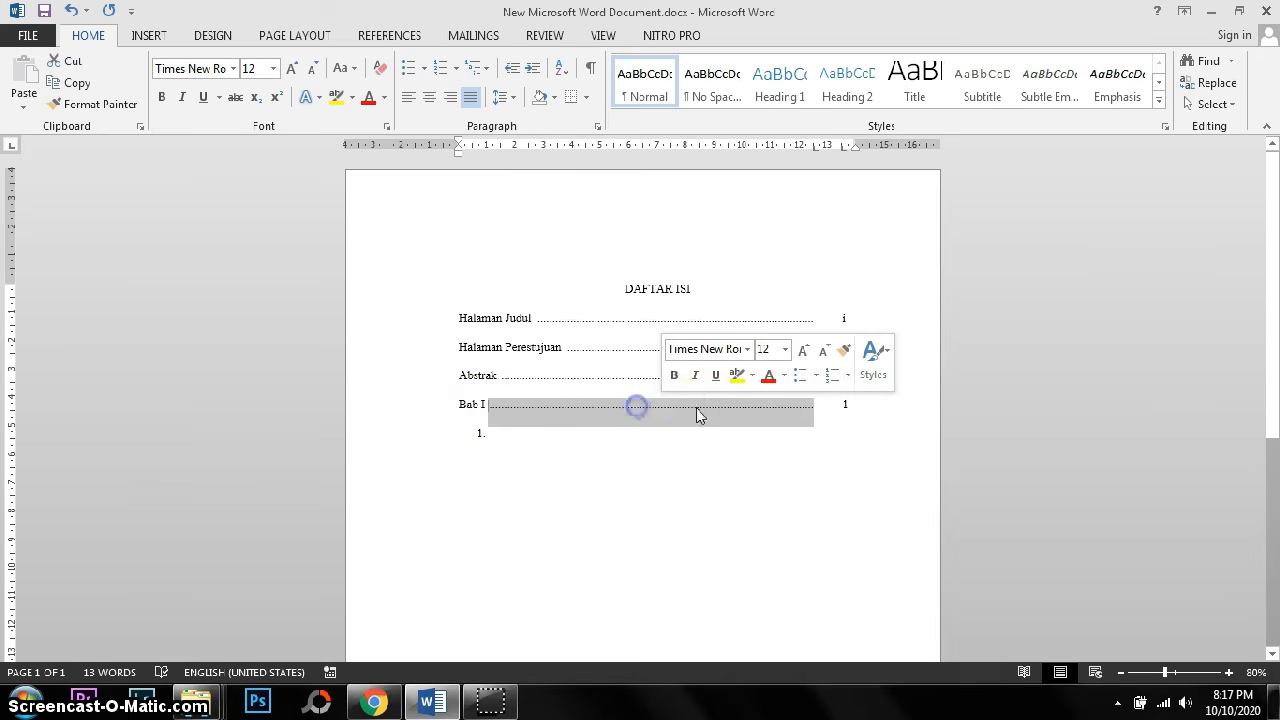
click(831, 437)
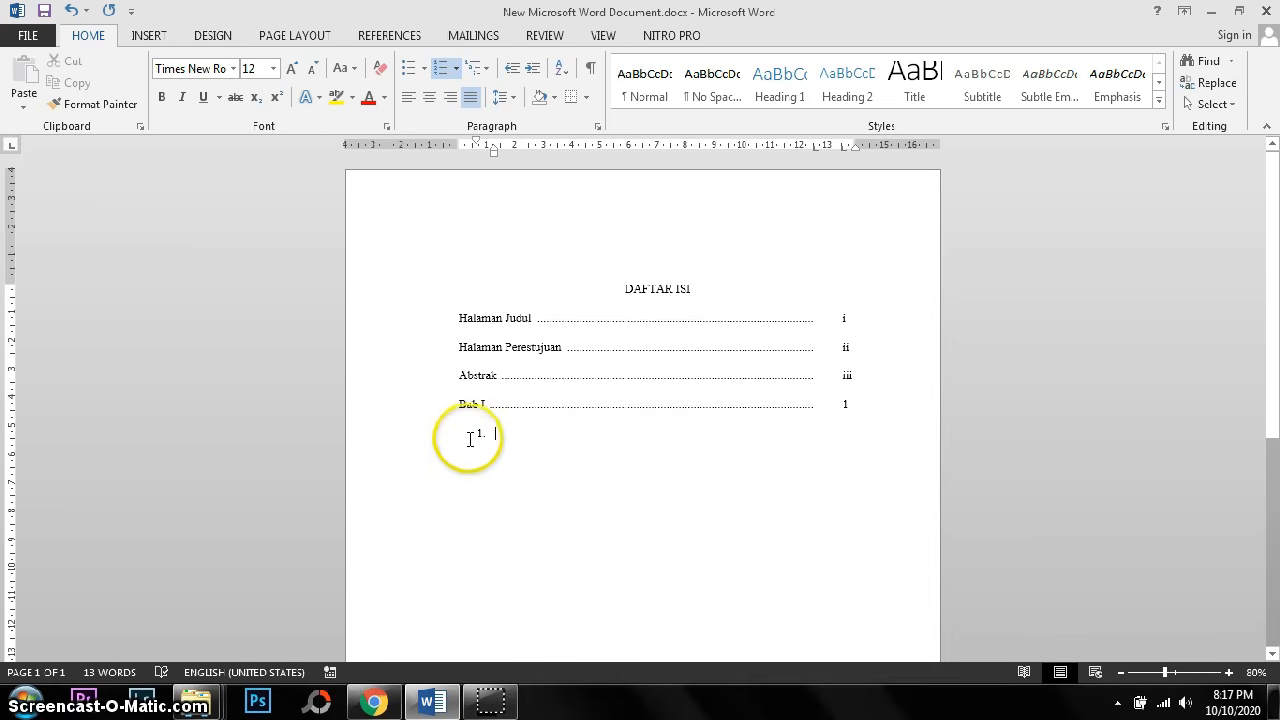
click(456, 68)
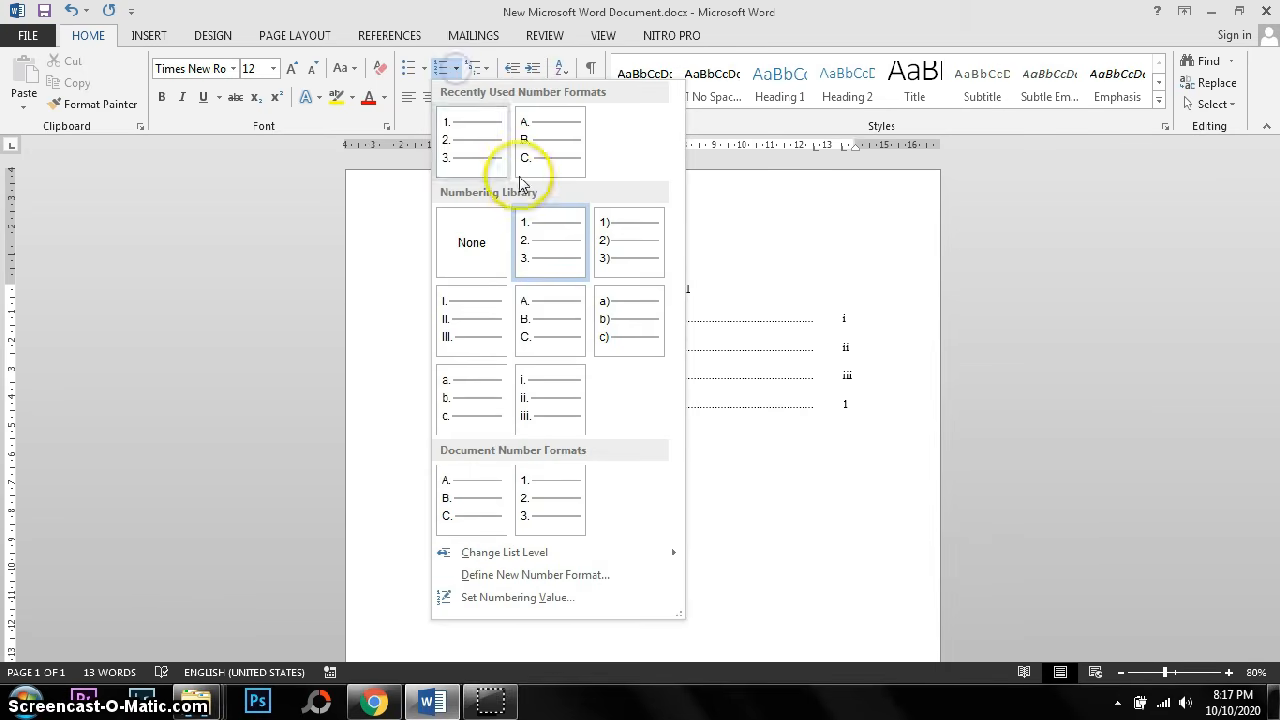
click(537, 248)
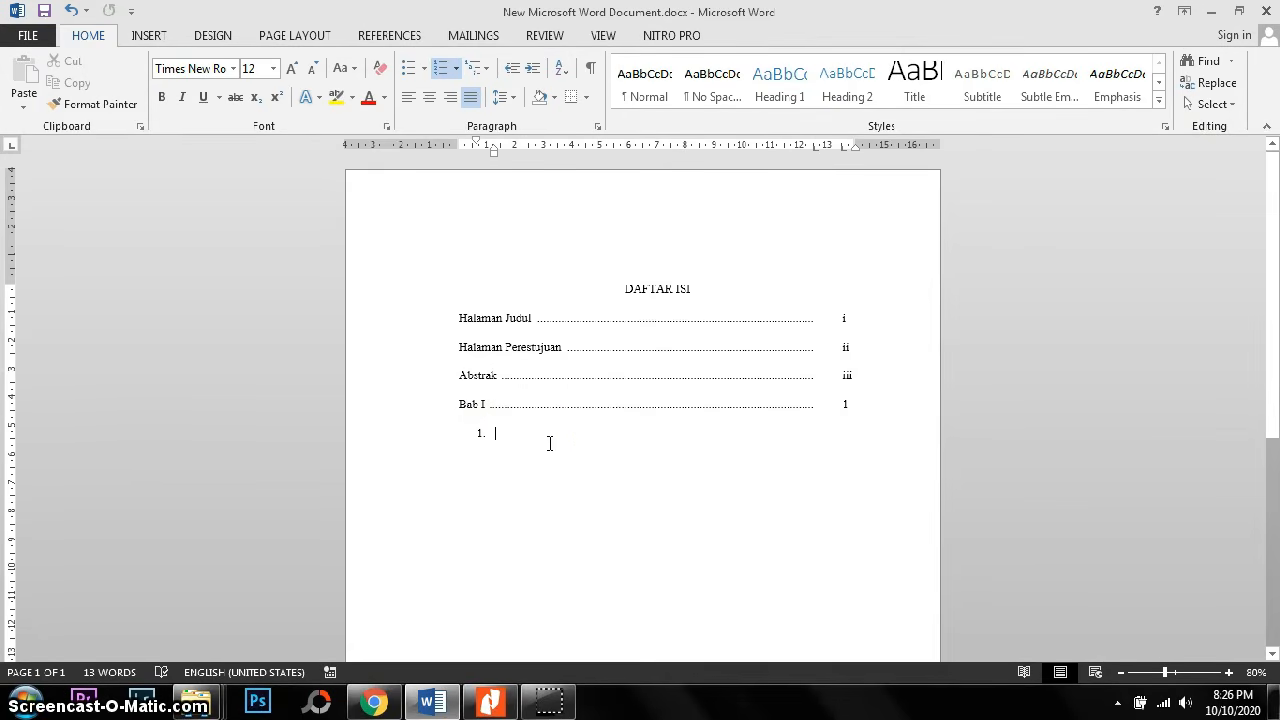
- Write the first numbered sub-entry under Bab I, "Latar Belakang", with a dotted leader and page number 2, and keep the 1., 2., 3. numbering below it
text(Latar Be)
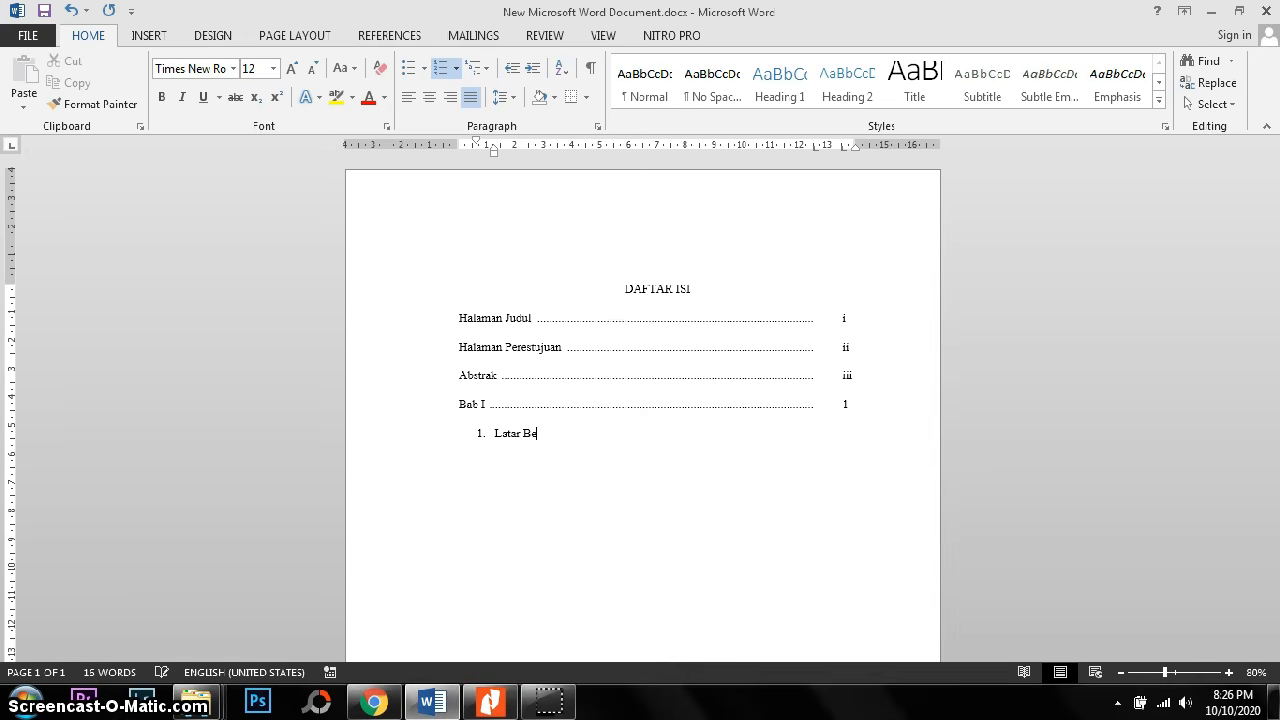
text(lakang)
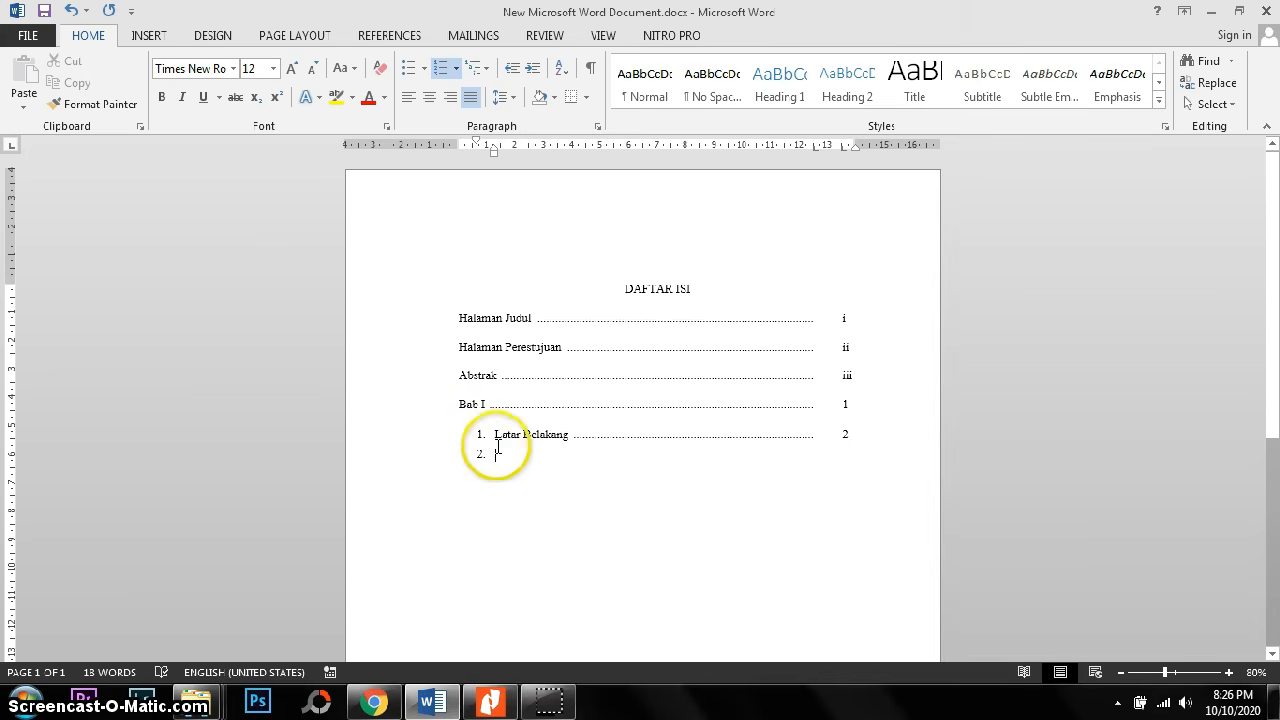
click(456, 69)
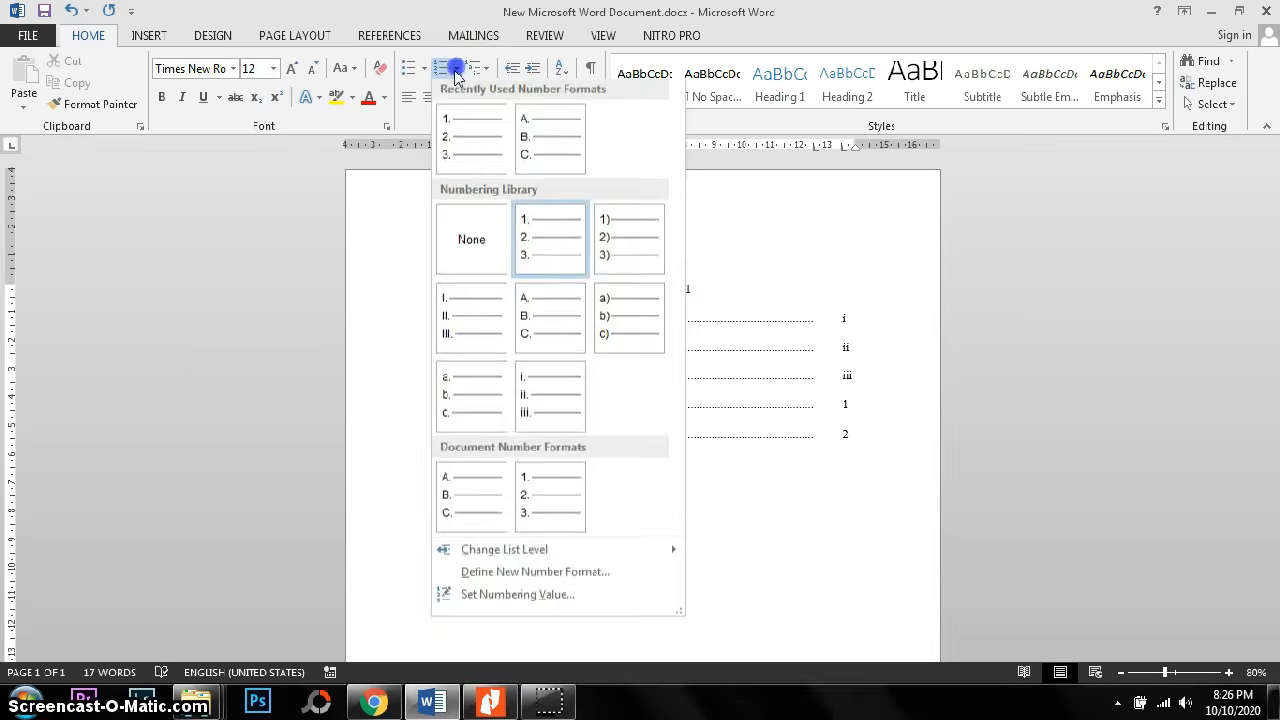
click(530, 244)
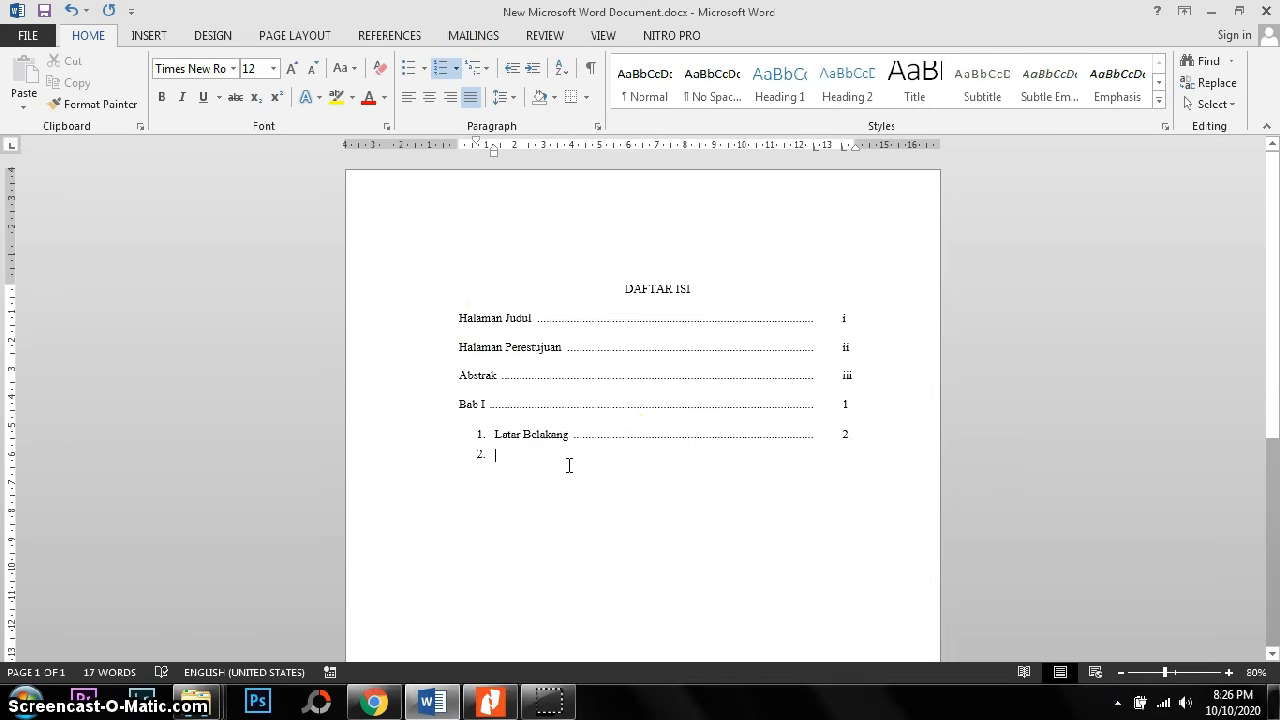
- Add the numbered sub-entries "Identifikasi Masalah" with page number 2 and "Rumusan Masalah" with page number 3, each with a dotted leader
text(Identifikasi)
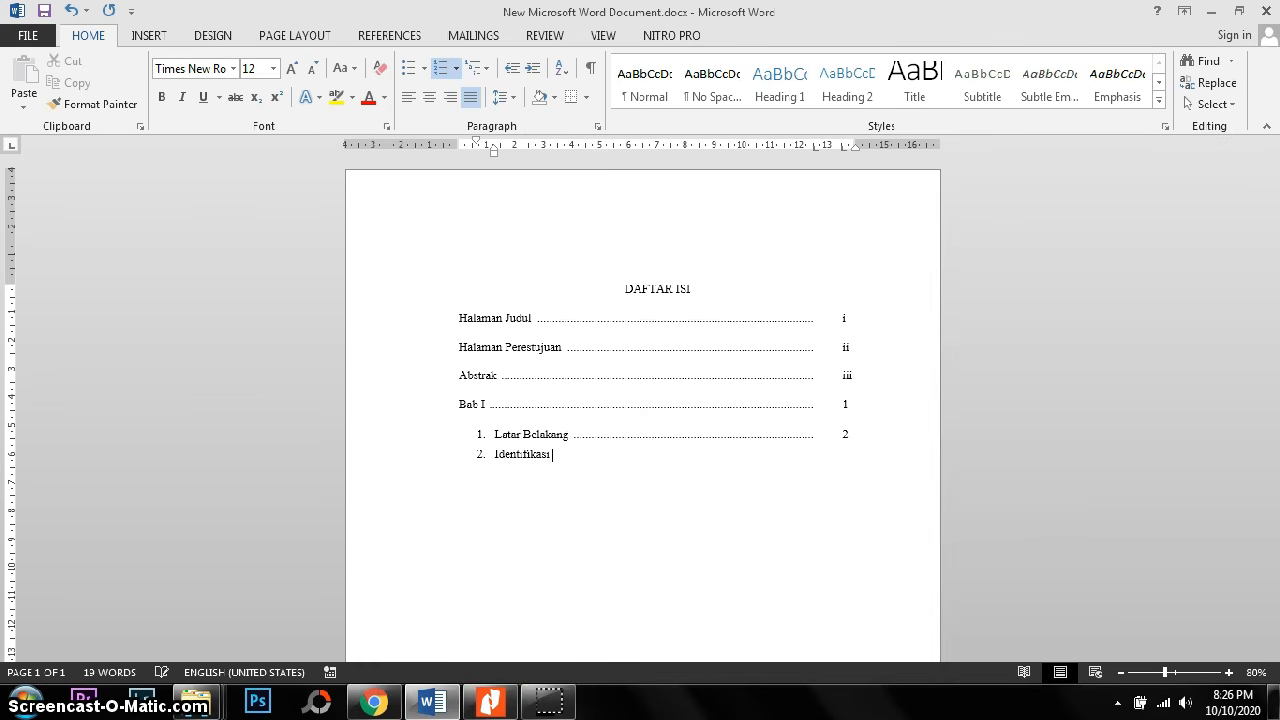
text( Masalah)
key(Return)
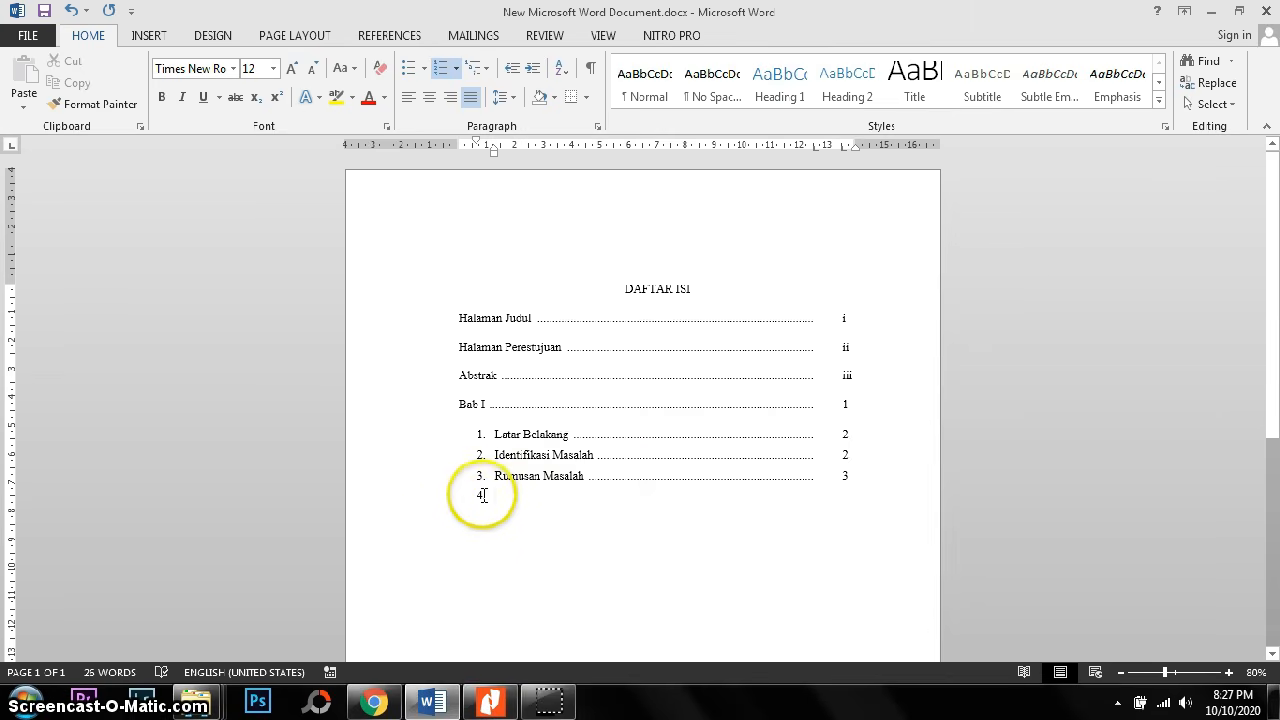
key(Return)
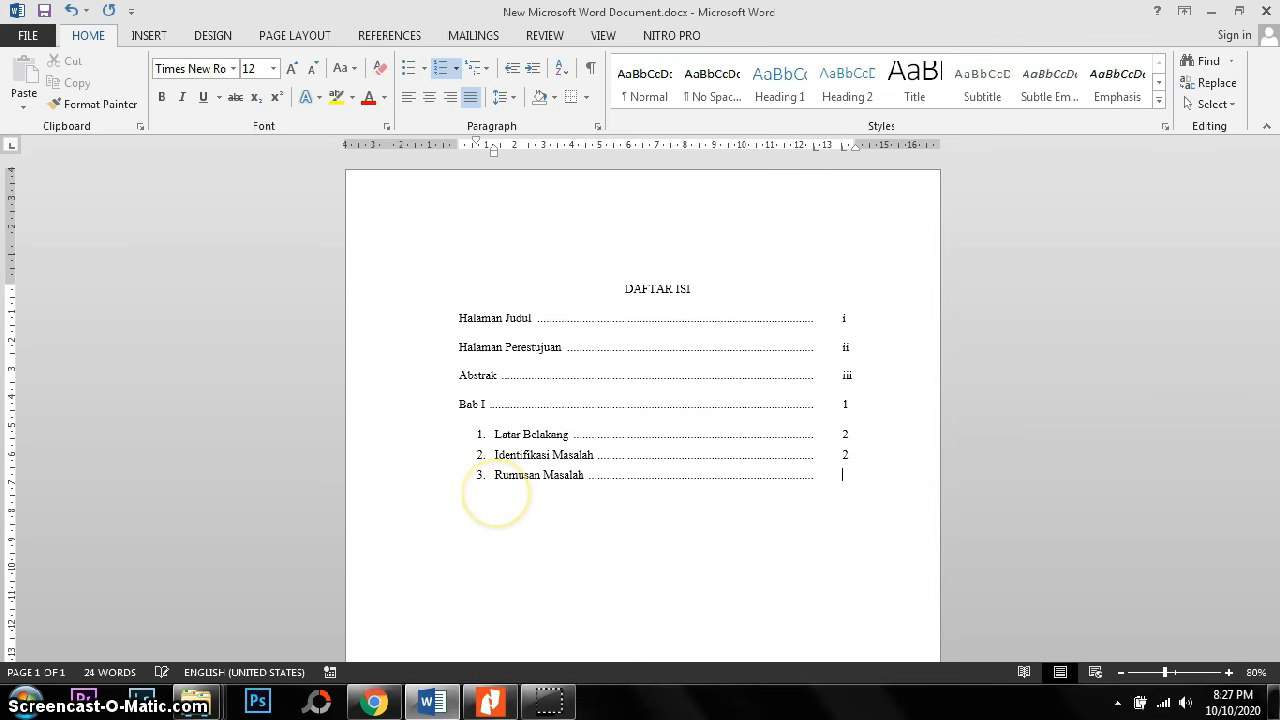
- Clear the numbering and indent below Rumusan Masalah and write the entry "Bab II" with a dotted leader and page number 4
key(BackSpace)
key(BackSpace)
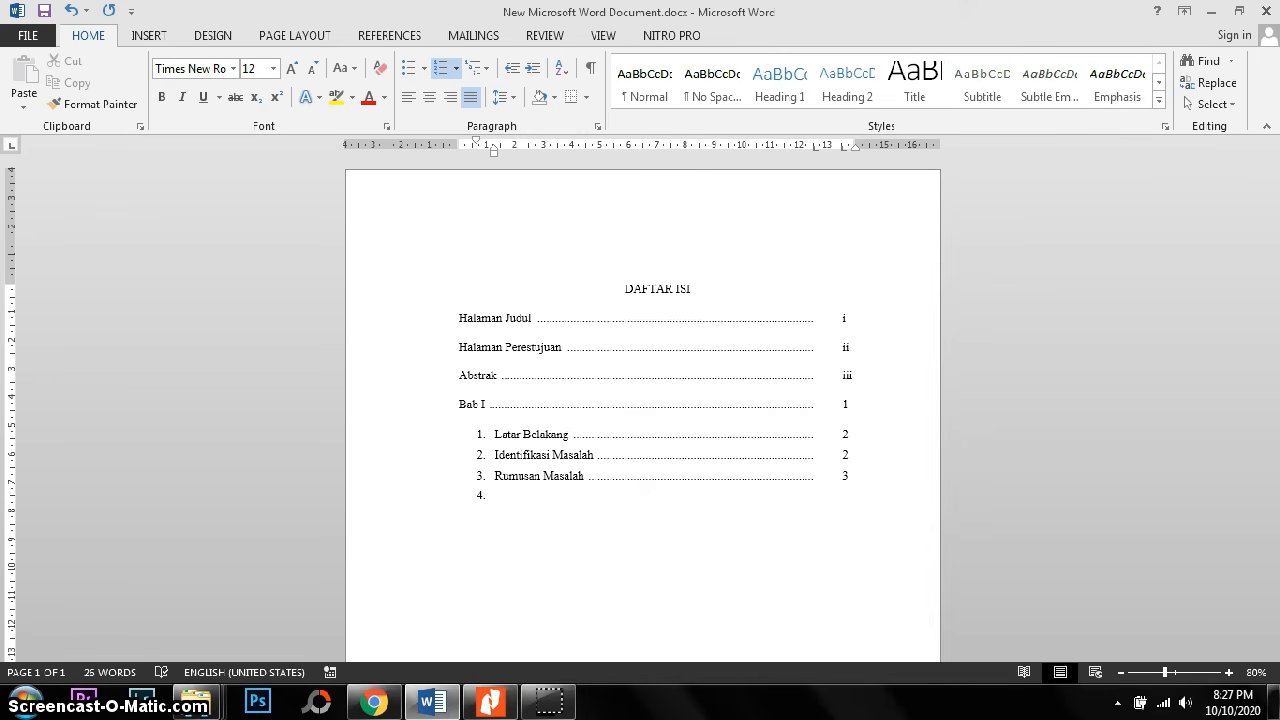
key(BackSpace)
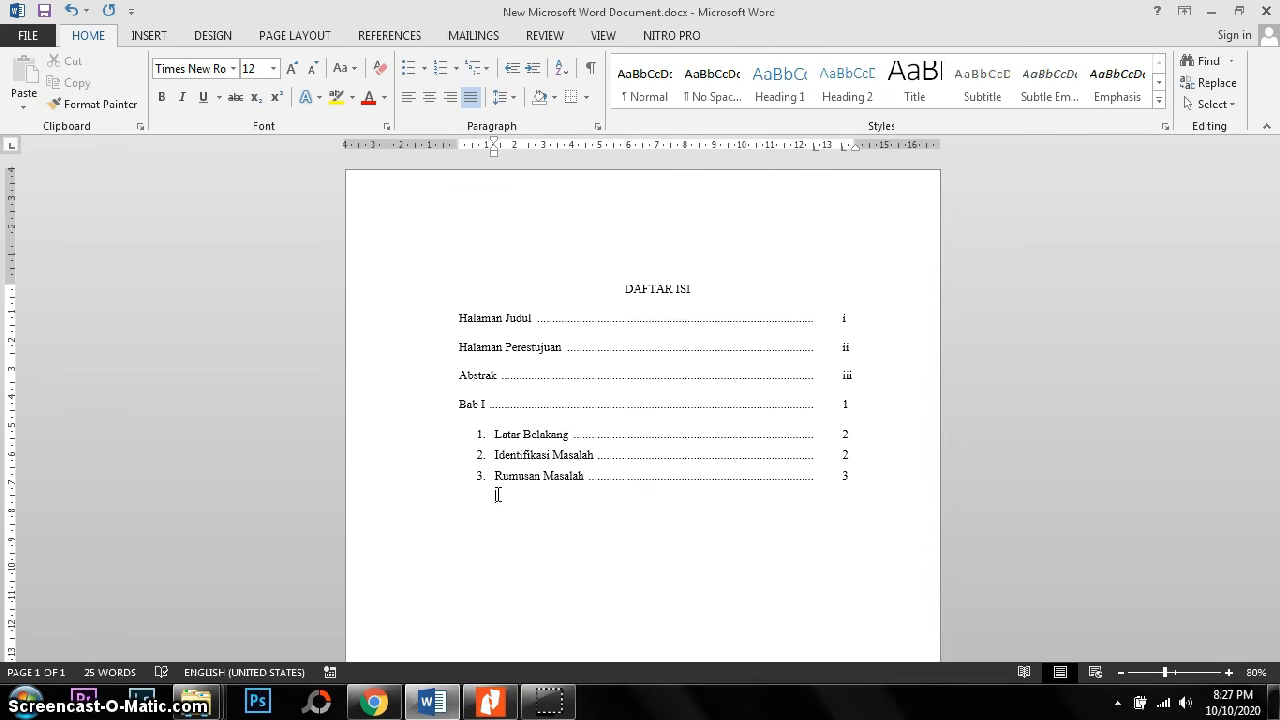
key(BackSpace)
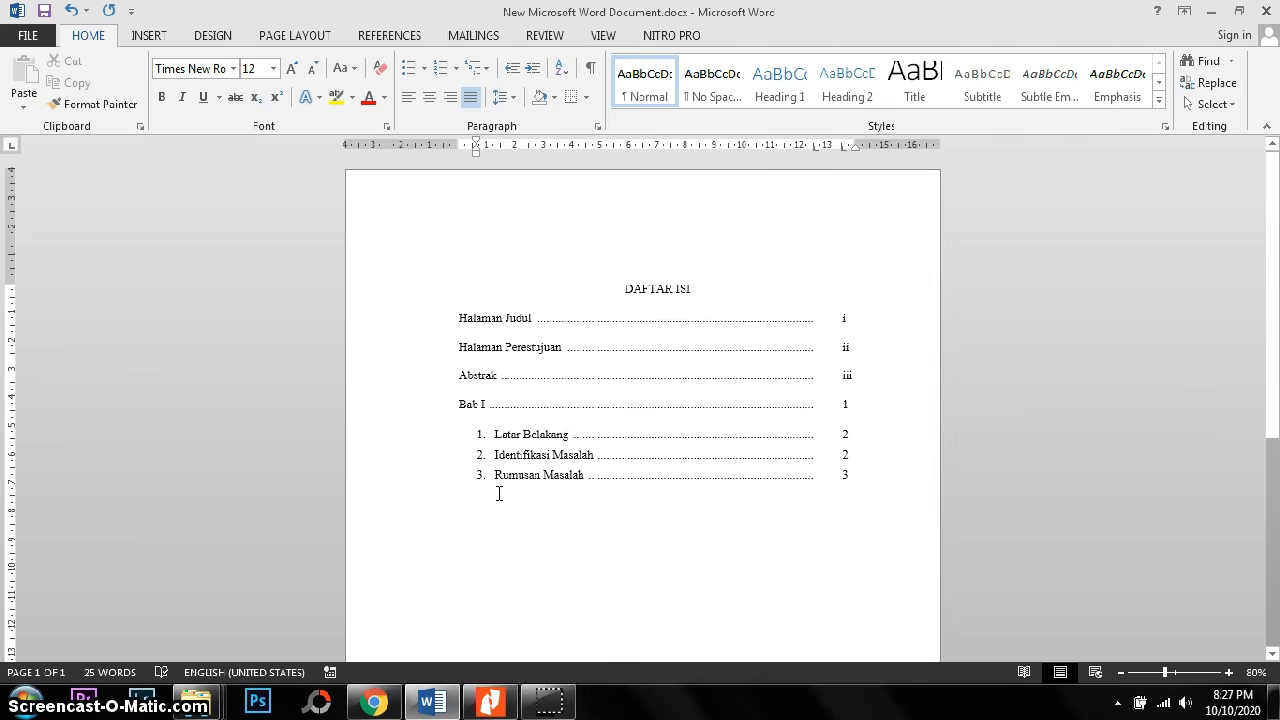
click(472, 486)
key(BackSpace)
text(Bab II)
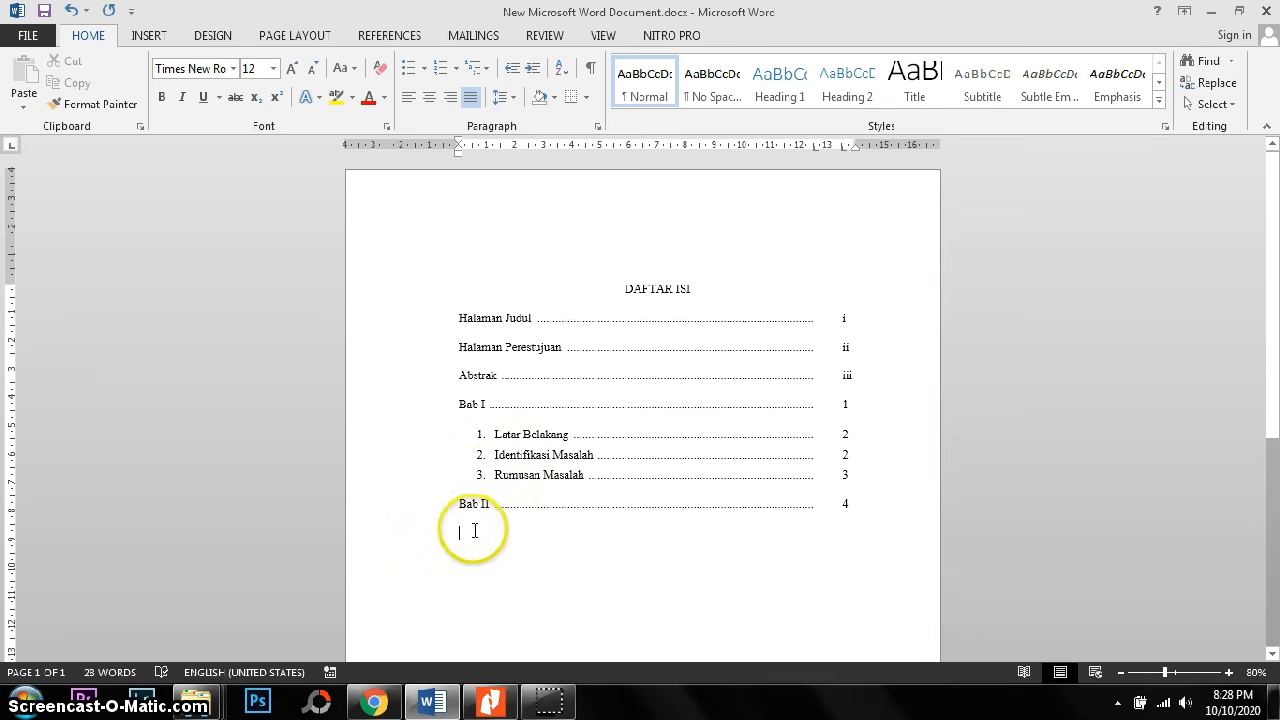
- Under Bab II, add the 1., 2., 3. numbered sub-entries "Variabel Satu" with page number 4 and "Vriabel Dua" with page number 5, using dotted leaders
click(455, 68)
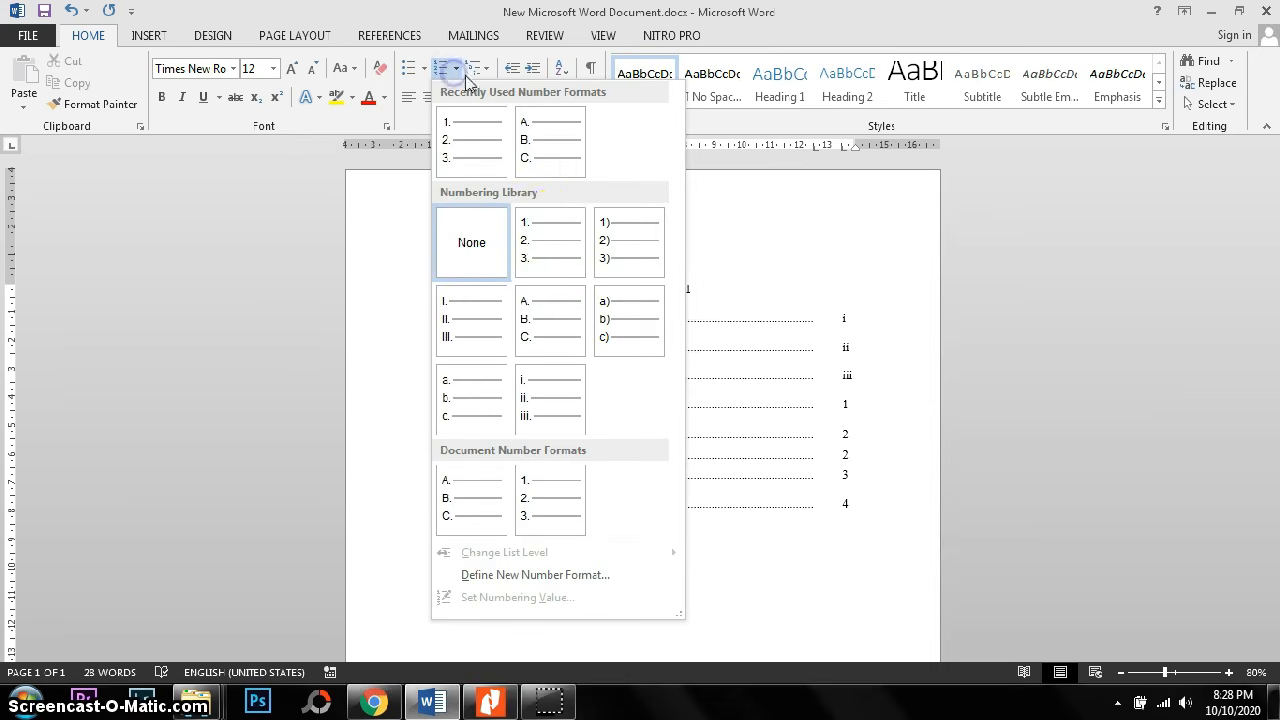
click(550, 245)
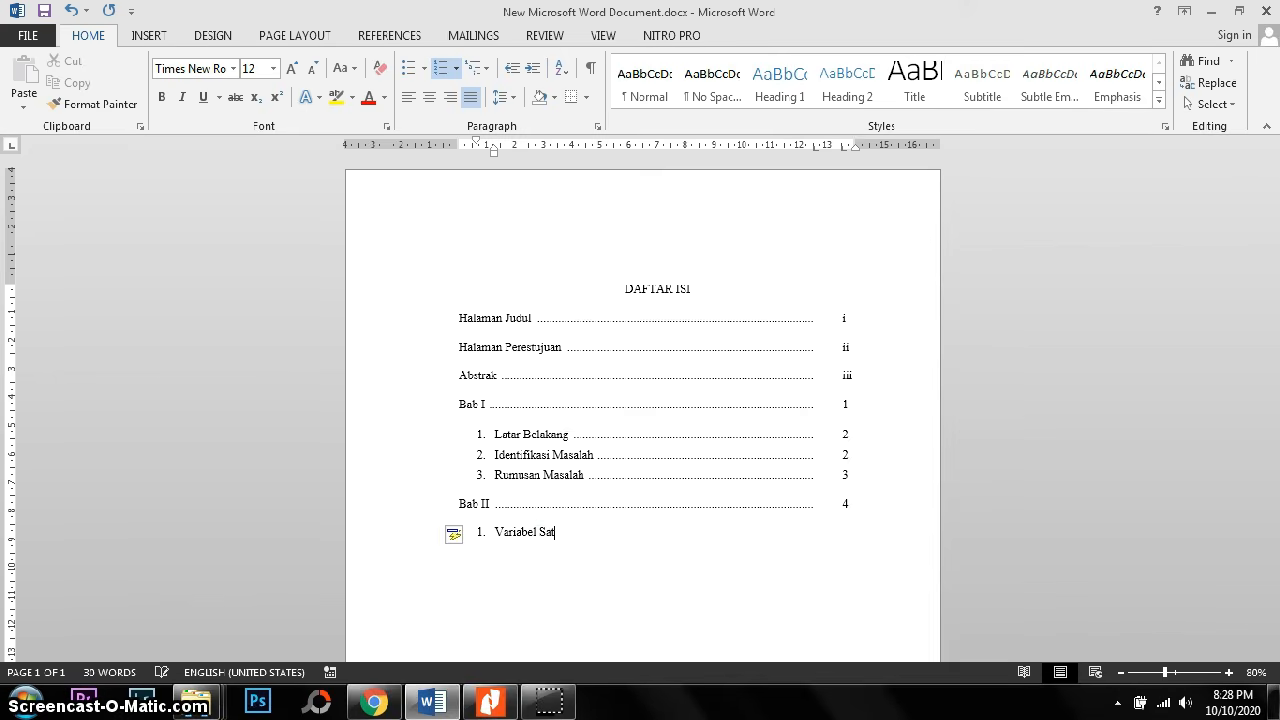
text(u)
key(Return)
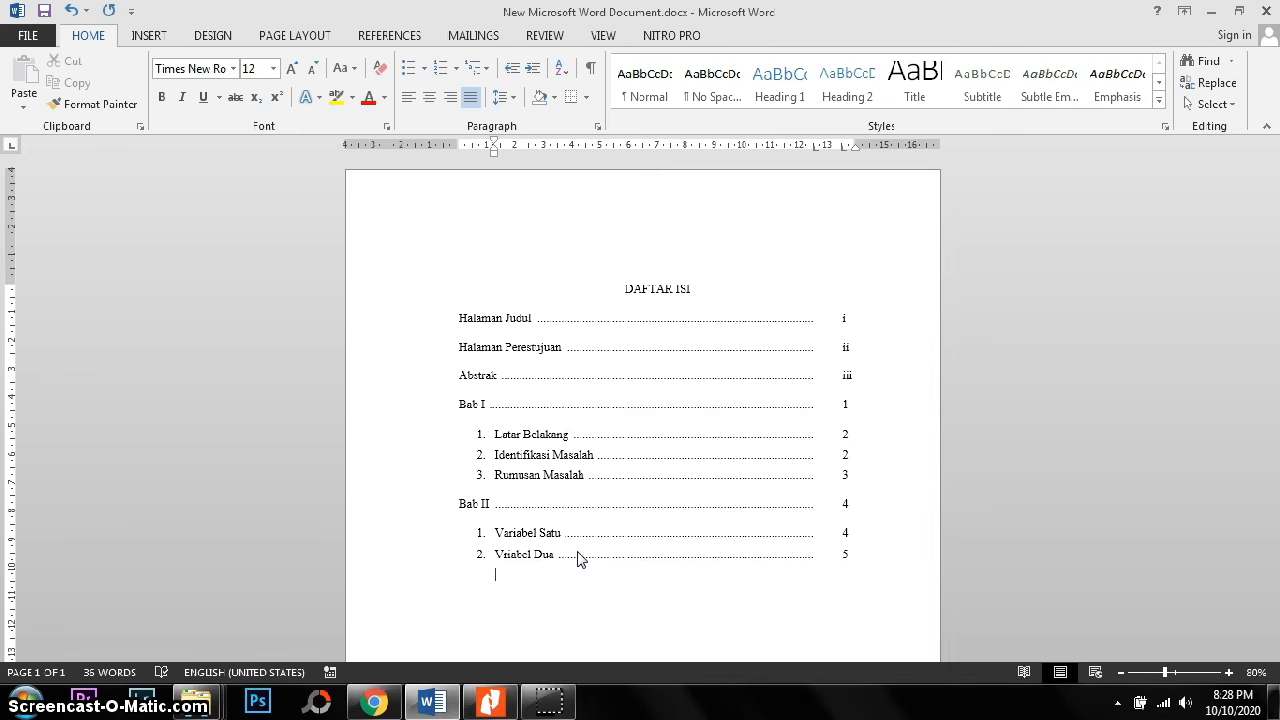
- Remove the indent from the line below the Bab II sub-entries and write the entry "Bab III" with page number 7
key(BackSpace)
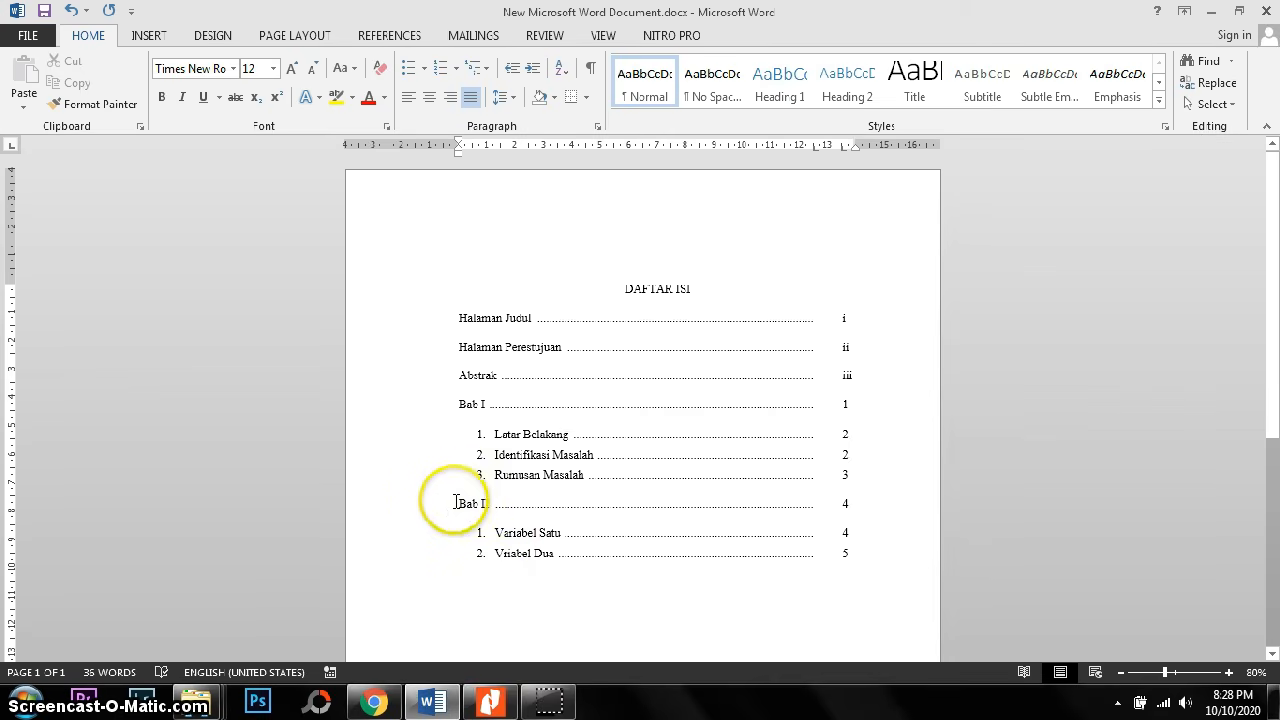
text(Ba)
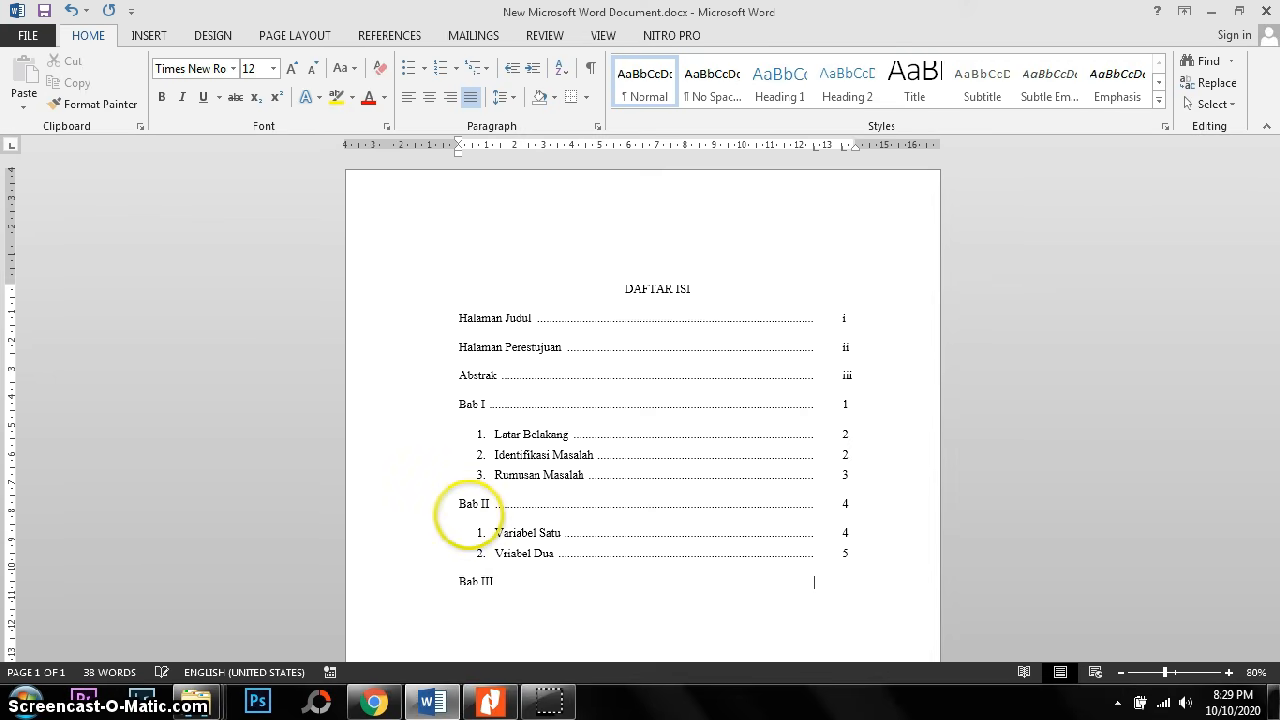
text(b III)
key(Tab)
key(Tab)
text(7)
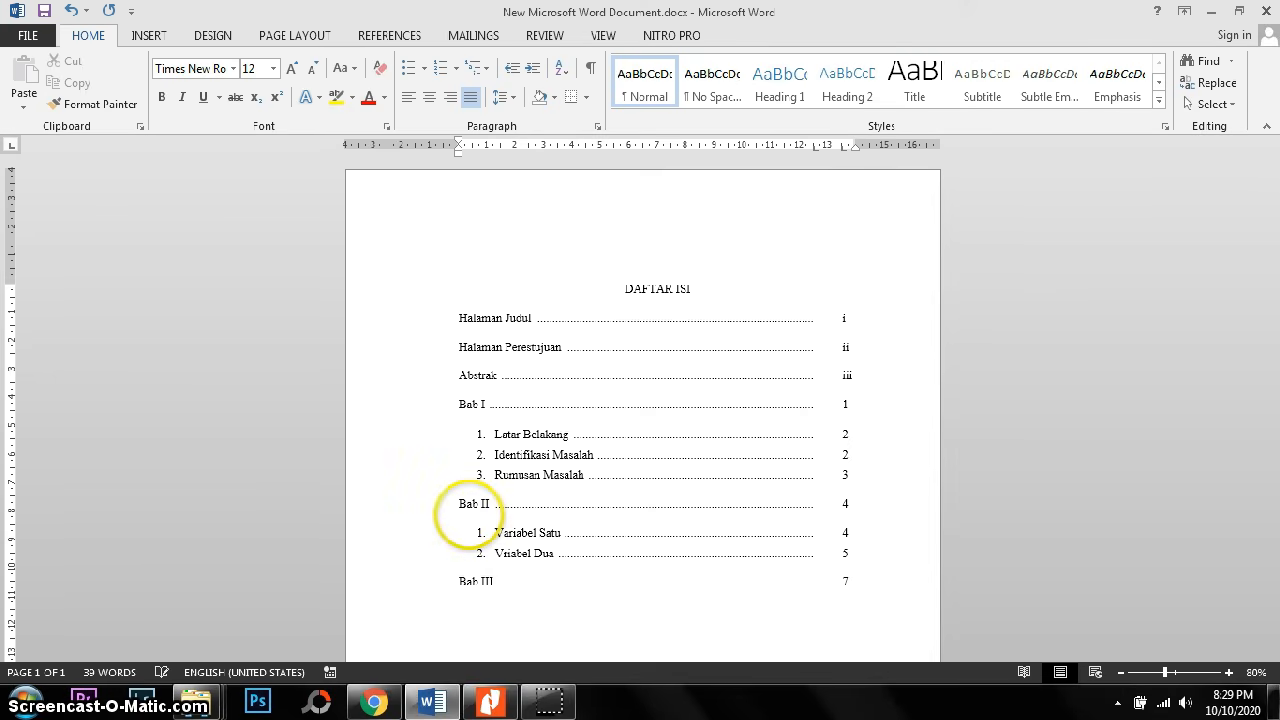
drag(851, 600, 434, 310)
click(877, 591)
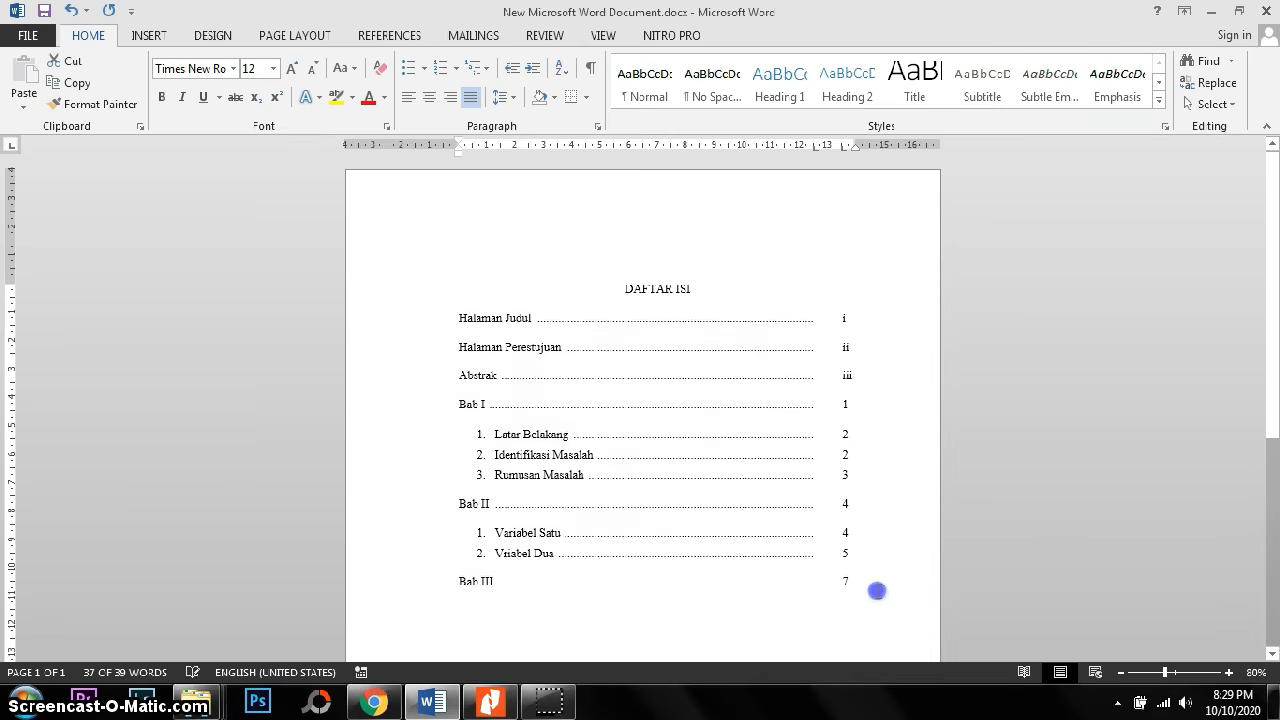